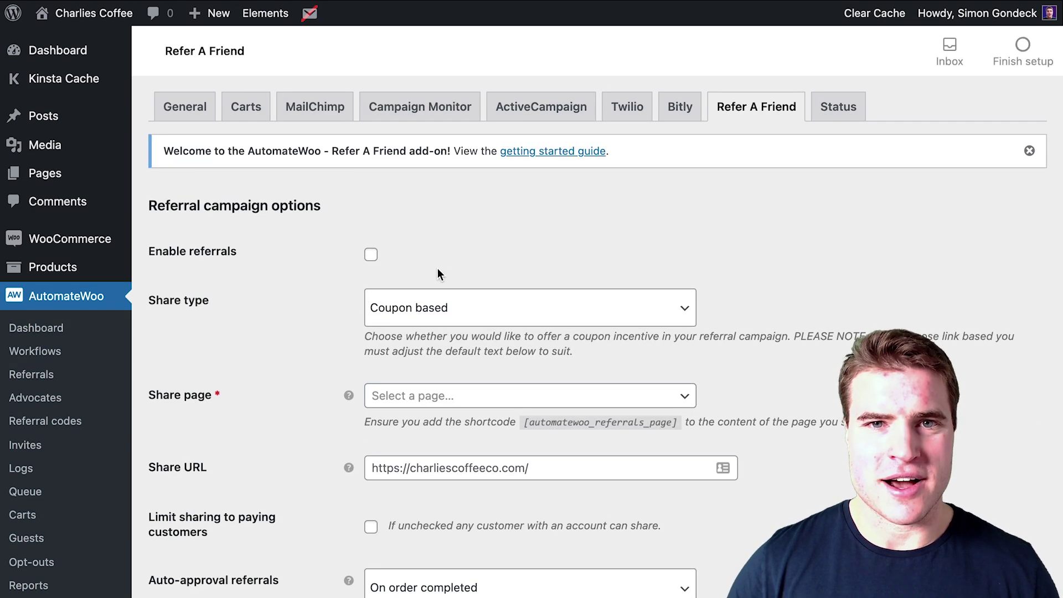
Step: Enable referrals and edit the widget heading to Give $10, Get $10, then undo the edit
{"action": "left_click", "coordinate": [371, 256]}
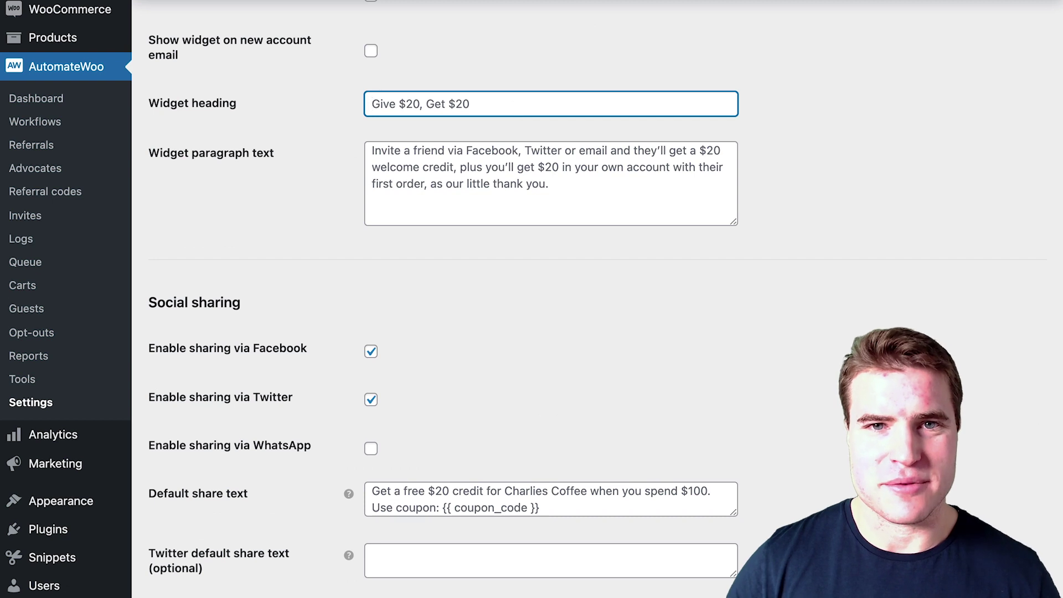
{"action": "key", "text": "BackSpace"}
{"action": "key", "text": "BackSpace"}
{"action": "key", "text": "BackSpace"}
{"action": "key", "text": "BackSpace"}
{"action": "key", "text": "BackSpace"}
{"action": "key", "text": "BackSpace"}
{"action": "key", "text": "BackSpace"}
{"action": "key", "text": "BackSpace"}
{"action": "key", "text": "BackSpace"}
{"action": "key", "text": "BackSpace"}
{"action": "key", "text": "BackSpace"}
{"action": "key", "text": "BackSpace"}
{"action": "type", "text": "$10, Get #1"}
{"action": "key", "text": "BackSpace"}
{"action": "key", "text": "BackSpace"}
{"action": "type", "text": "$10"}
{"action": "key", "text": "ctrl+a"}
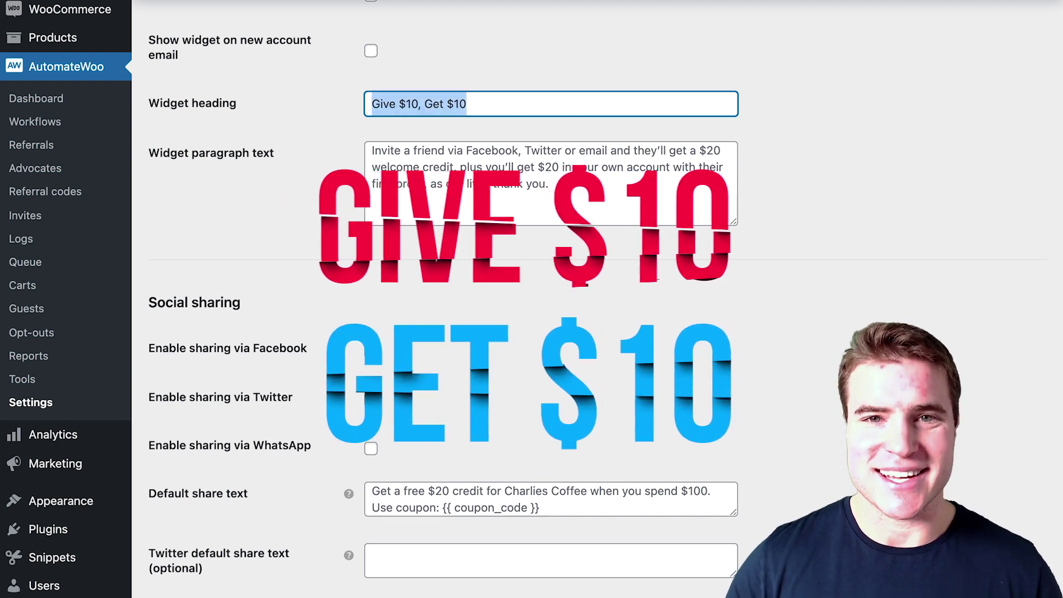
{"action": "key", "text": "ctrl+z"}
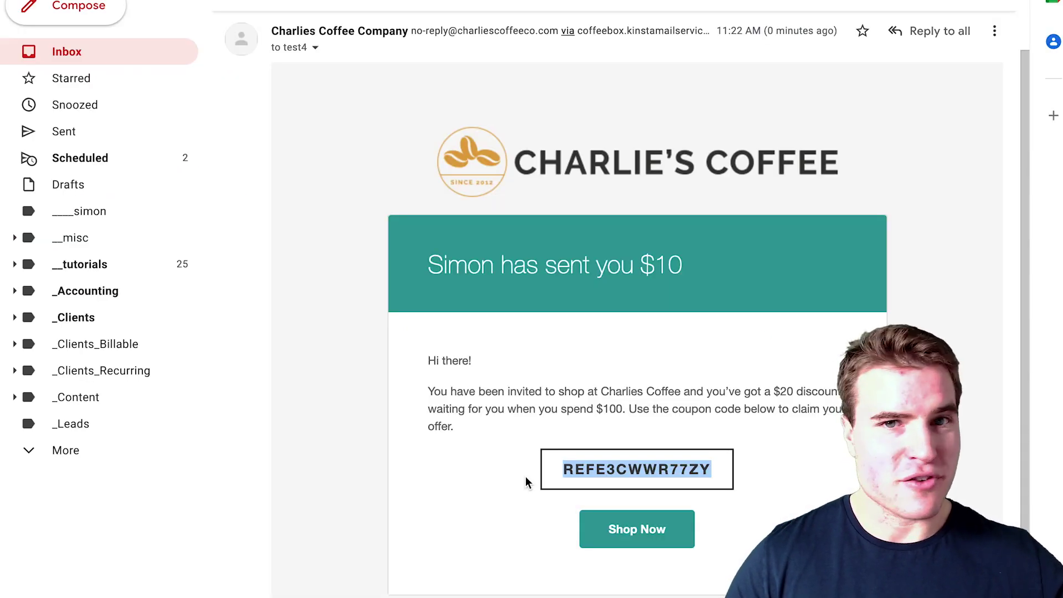
Step: Copy the referral coupon code from the Gmail invite and apply it at checkout
{"action": "left_click", "coordinate": [525, 477]}
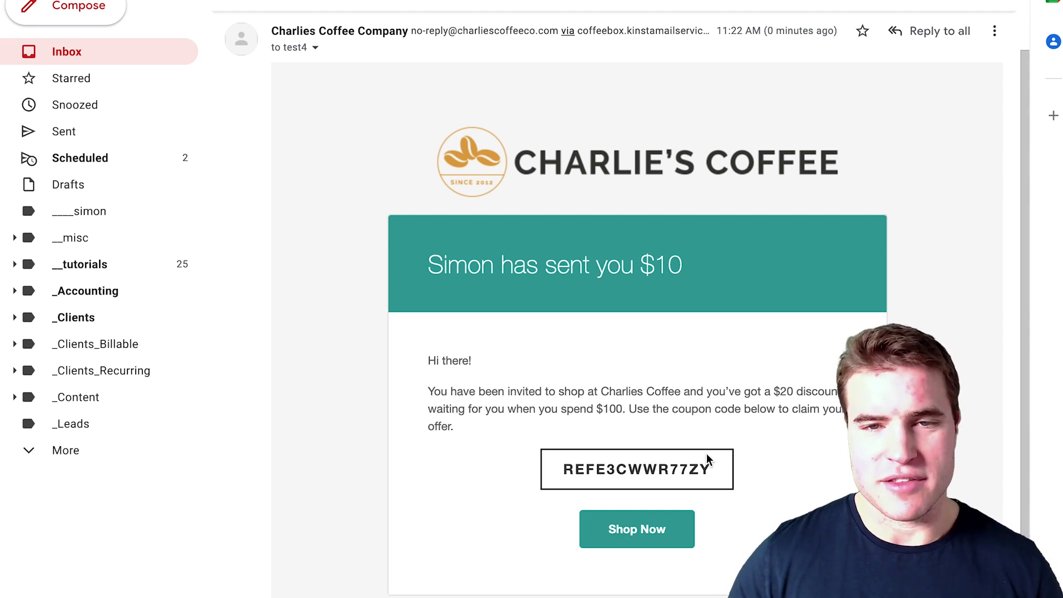
{"action": "double_click", "coordinate": [707, 470]}
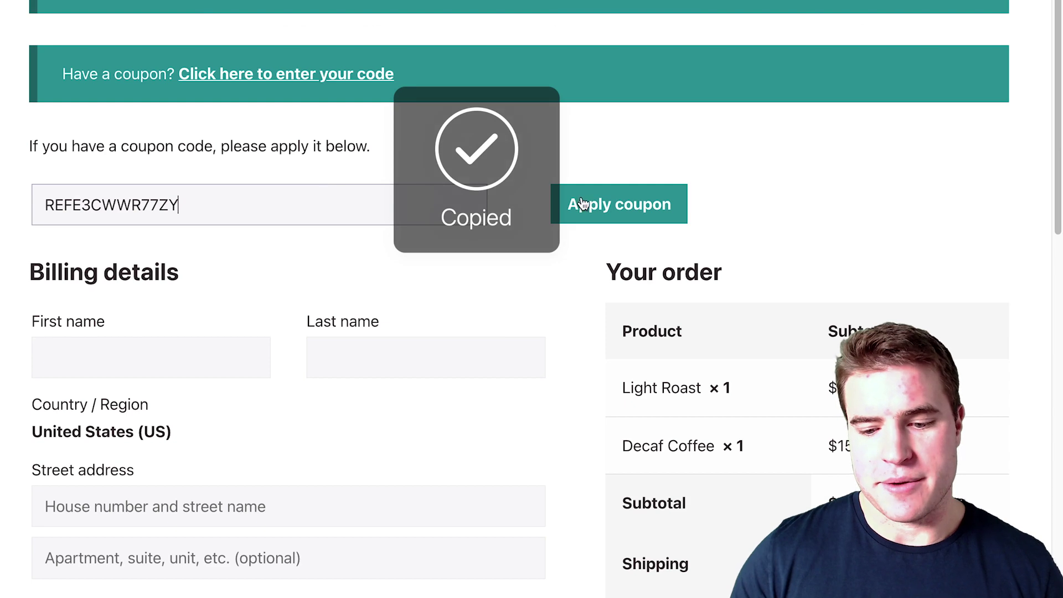
{"action": "left_click", "coordinate": [605, 202]}
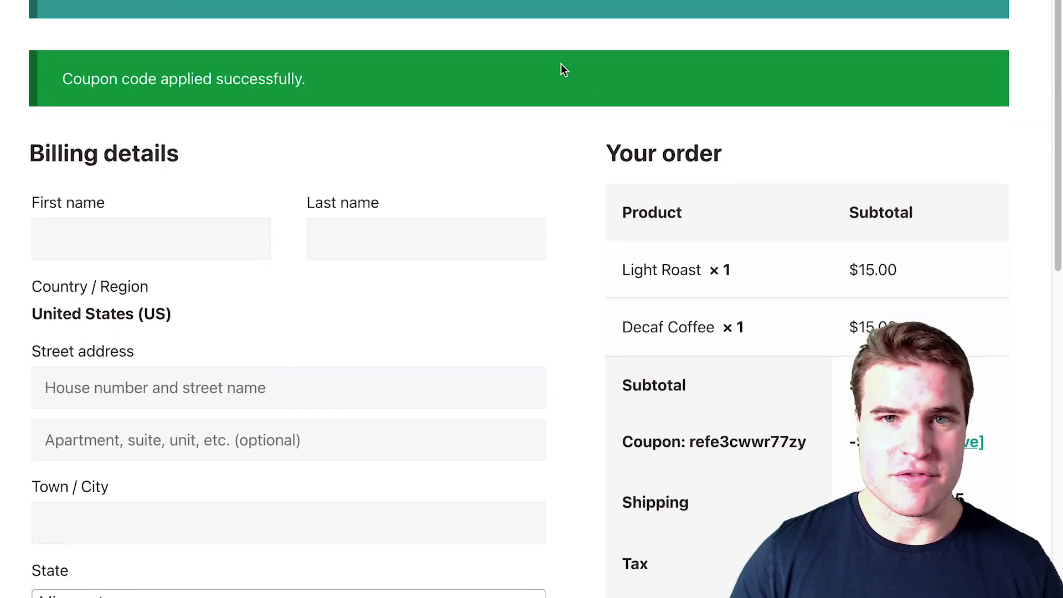
Step: Scroll the checkout to review the $10 coupon discount on the $30.00 subtotal
{"action": "scroll", "coordinate": [560, 64], "scroll_direction": "down", "scroll_amount": 3}
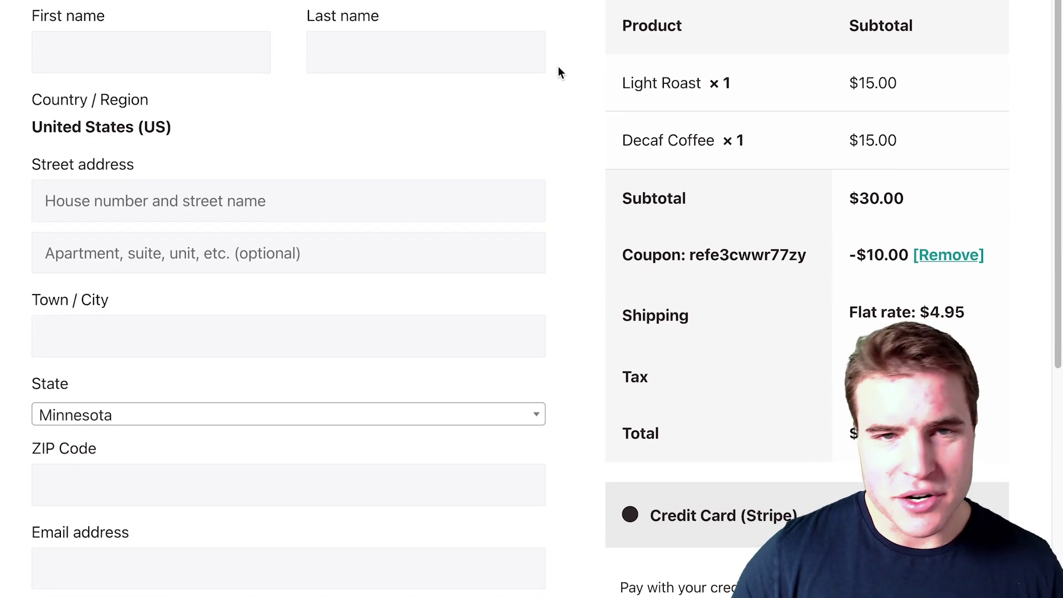
{"action": "scroll", "coordinate": [558, 66], "scroll_direction": "down", "scroll_amount": 1}
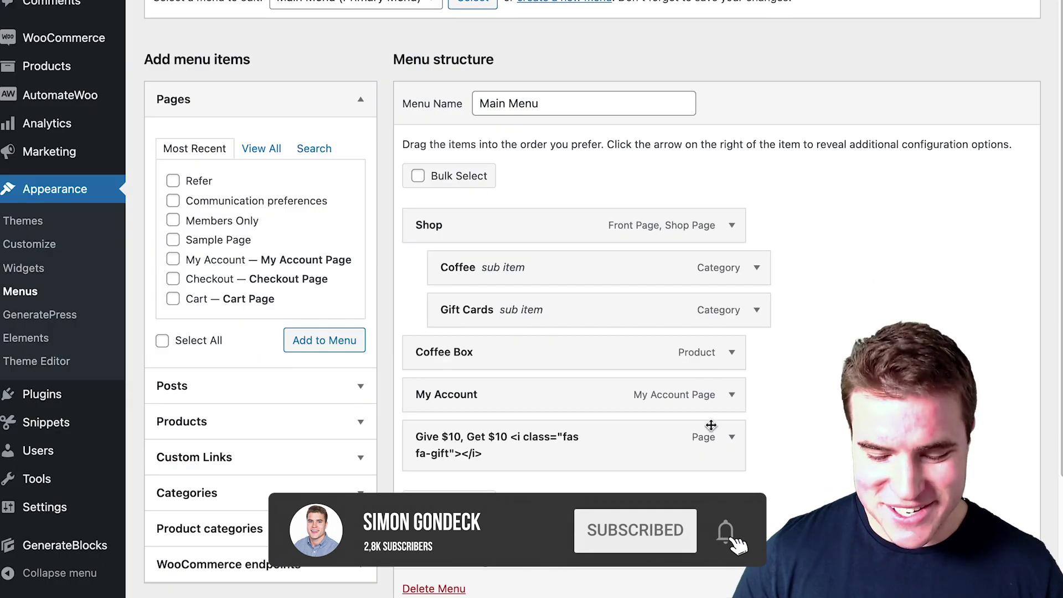
Step: Expand the Give $10, Get $10 Main Menu item to reveal its label and CSS class
{"action": "left_click", "coordinate": [731, 437]}
{"action": "scroll", "coordinate": [639, 488], "scroll_direction": "down", "scroll_amount": 3}
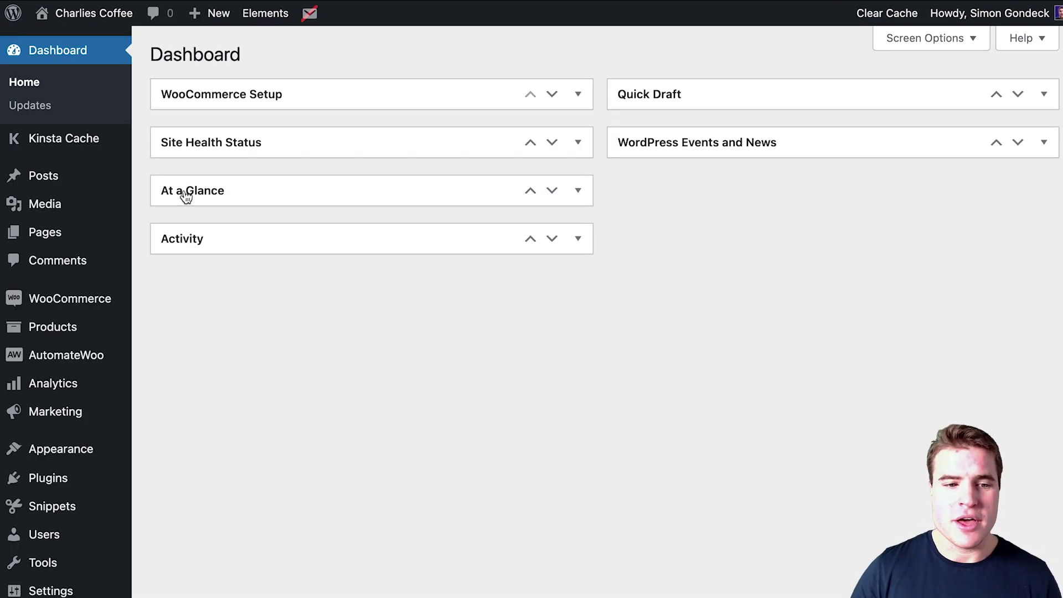
Step: Upload and install automatewoo-referrals.zip as a new plugin
{"action": "mouse_move", "coordinate": [133, 490]}
{"action": "left_click", "coordinate": [165, 497]}
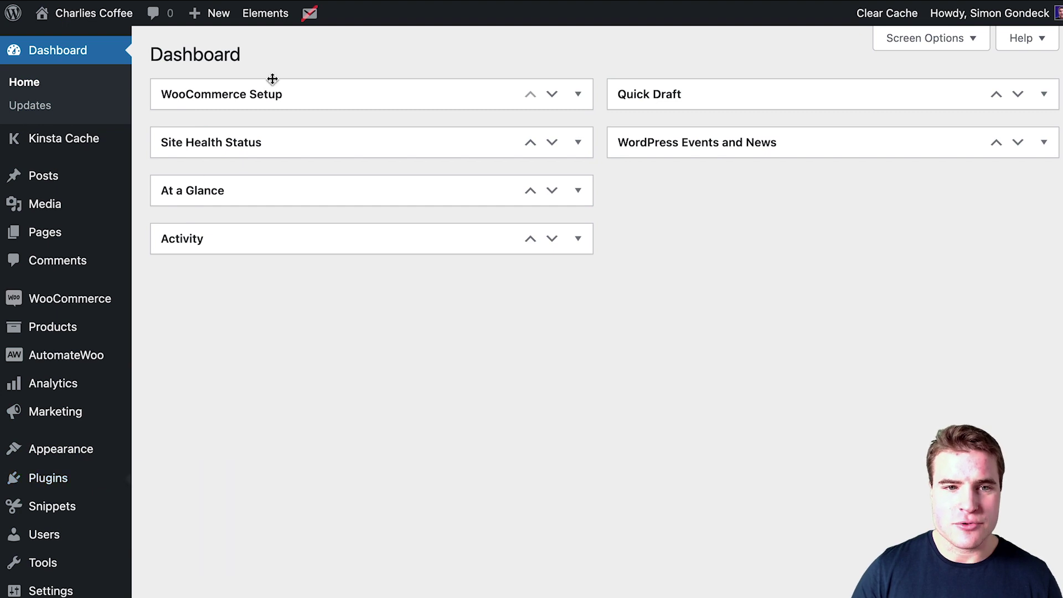
{"action": "left_click", "coordinate": [311, 55]}
{"action": "left_click", "coordinate": [478, 199]}
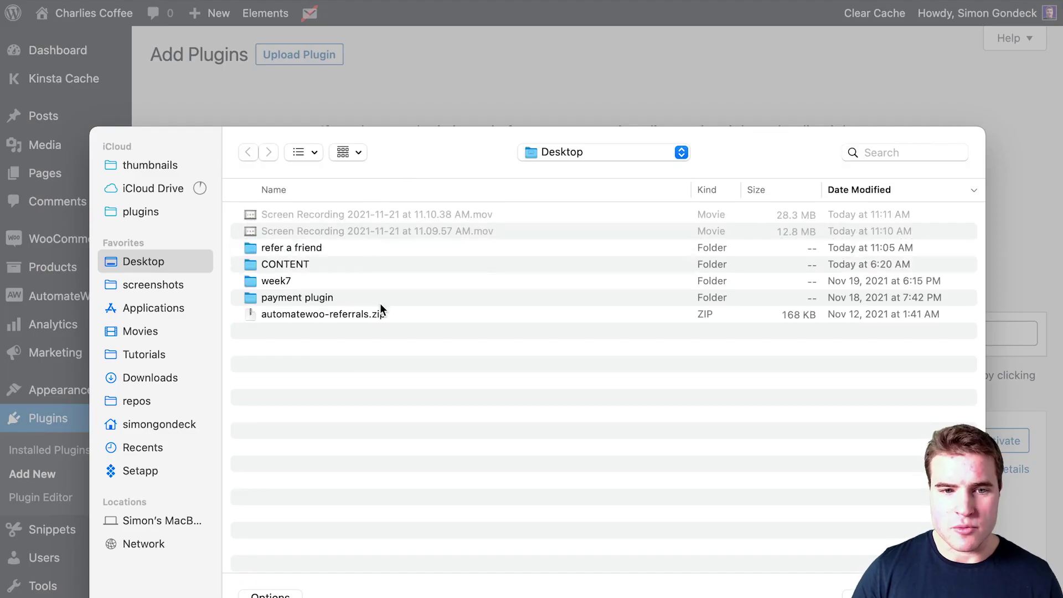
{"action": "double_click", "coordinate": [383, 313]}
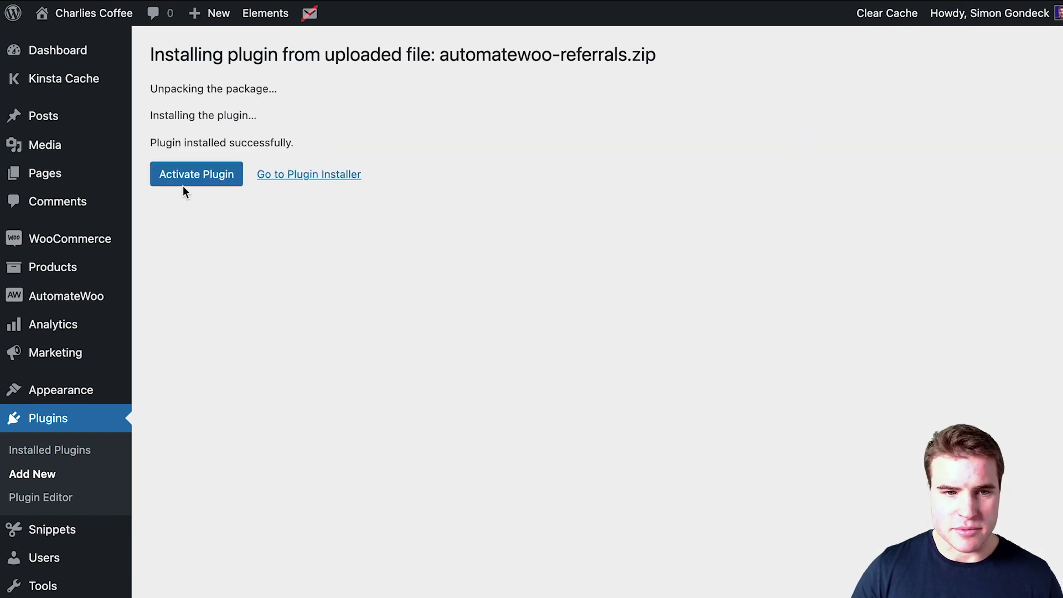
Step: Activate the plugin and go to AutomateWoo's Refer A Friend settings
{"action": "left_click", "coordinate": [184, 184]}
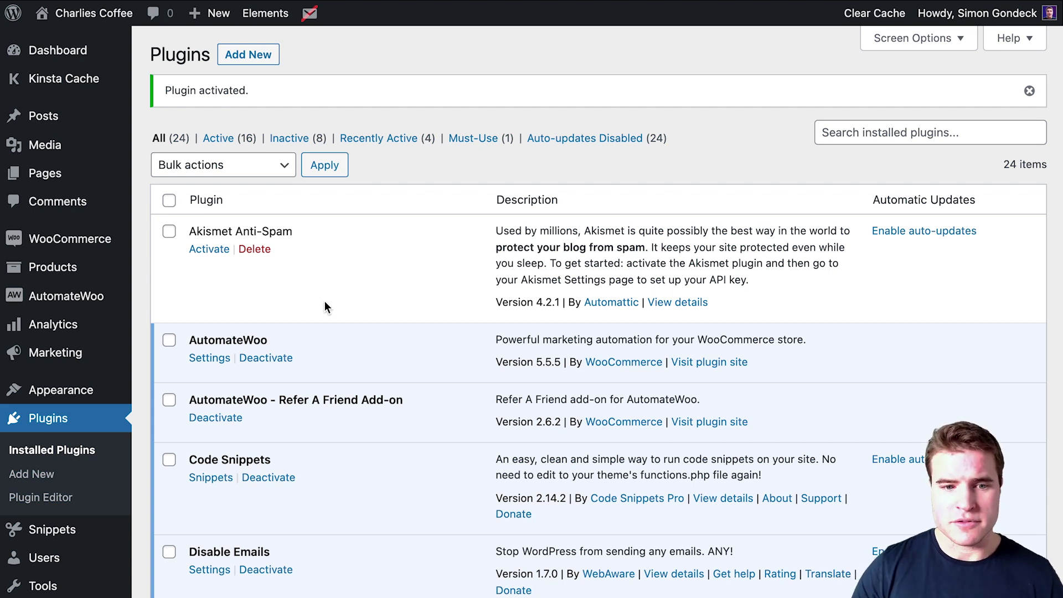
{"action": "left_click", "coordinate": [194, 358]}
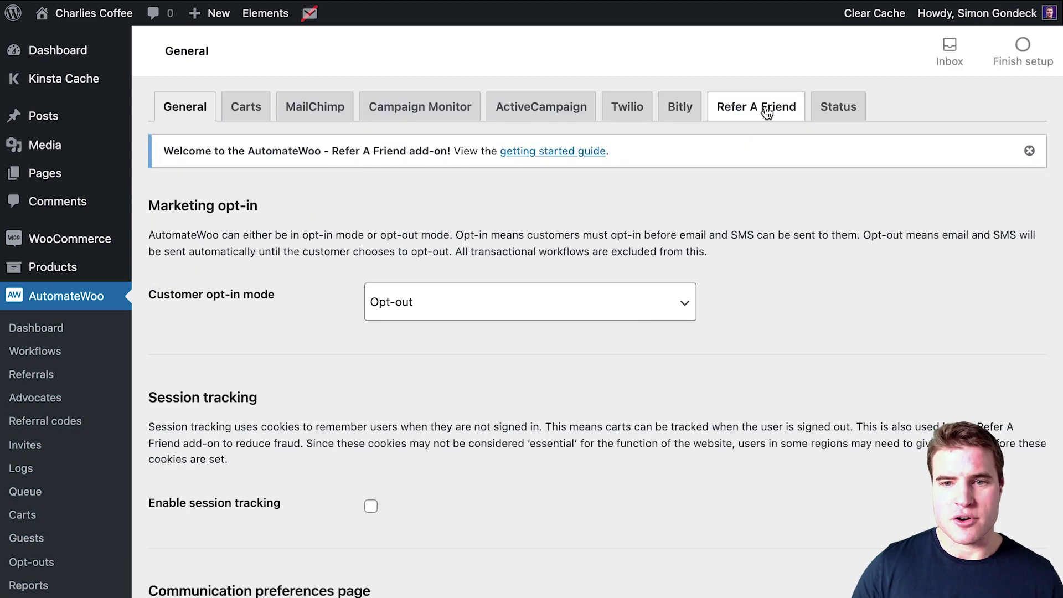
{"action": "left_click", "coordinate": [780, 108]}
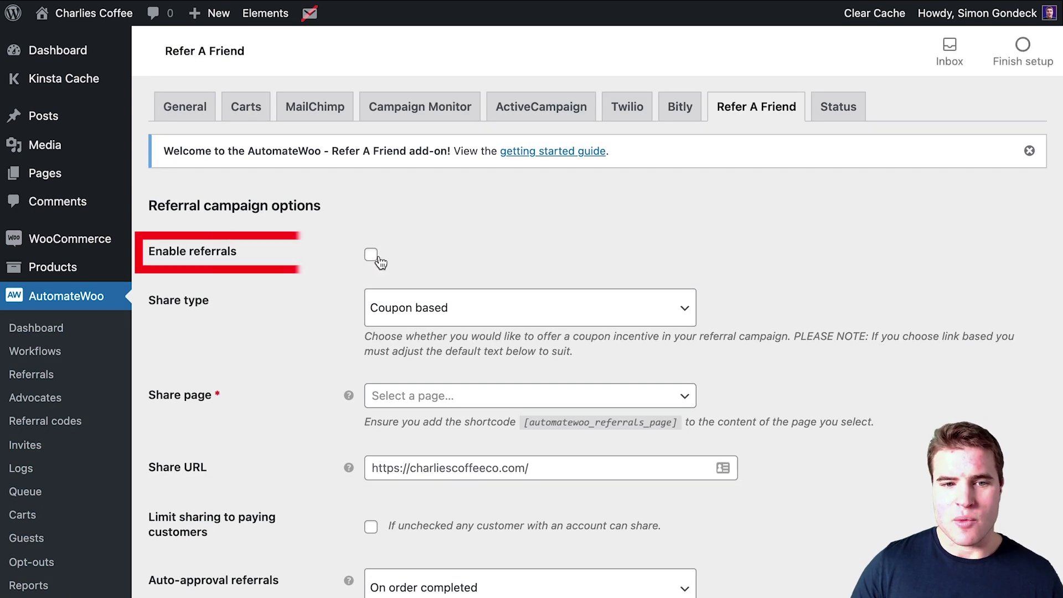
Step: Enable referrals, copy the [automatewoo_referrals_page] shortcode, and start a new page
{"action": "left_click", "coordinate": [371, 256]}
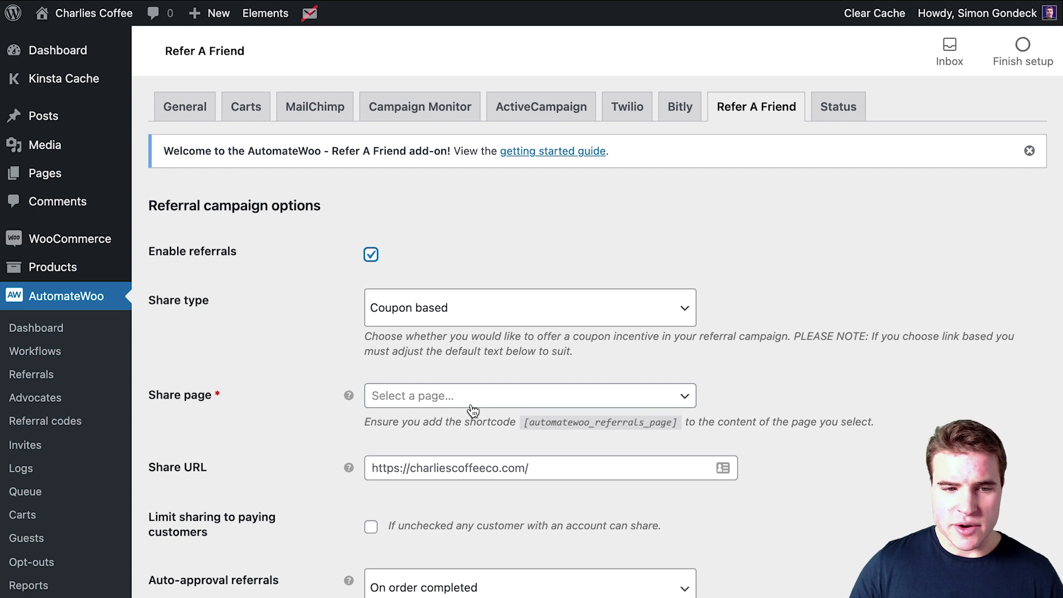
{"action": "left_click_drag", "start_coordinate": [676, 423], "coordinate": [522, 425]}
{"action": "key", "text": "ctrl+c"}
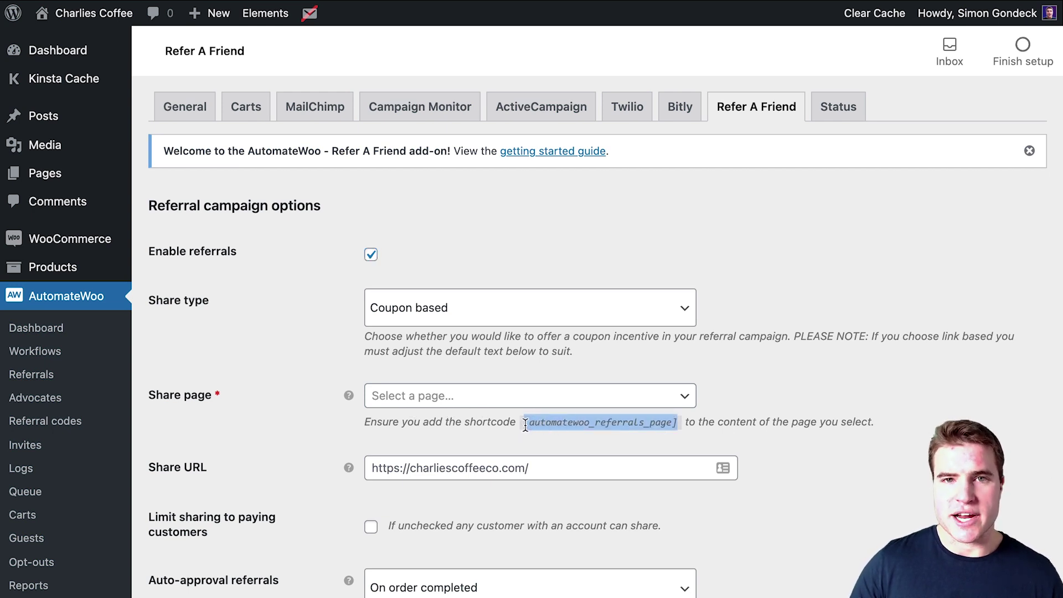
{"action": "mouse_move", "coordinate": [219, 12]}
{"action": "left_click", "coordinate": [232, 85]}
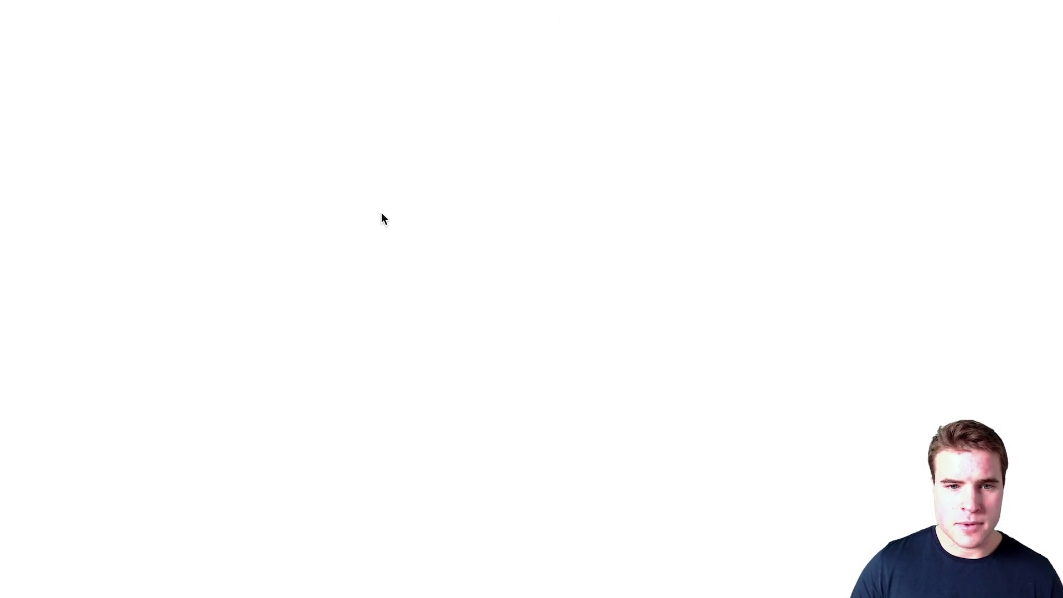
Step: Title the page Refer and add a Shortcode block with [automatewoo_referrals_page]
{"action": "left_click", "coordinate": [348, 154]}
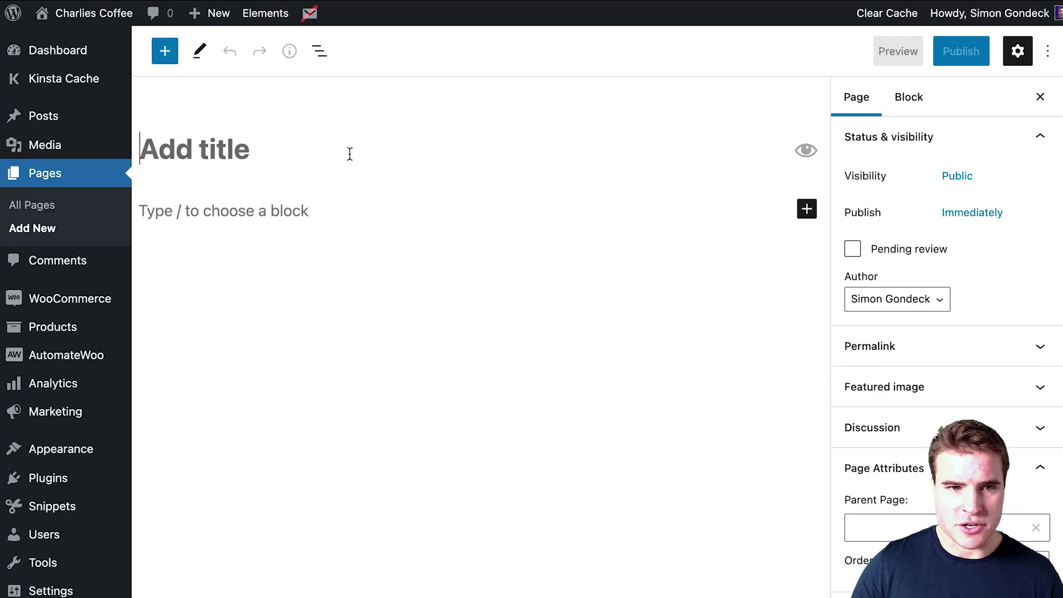
{"action": "type", "text": "Refer"}
{"action": "left_click", "coordinate": [383, 210]}
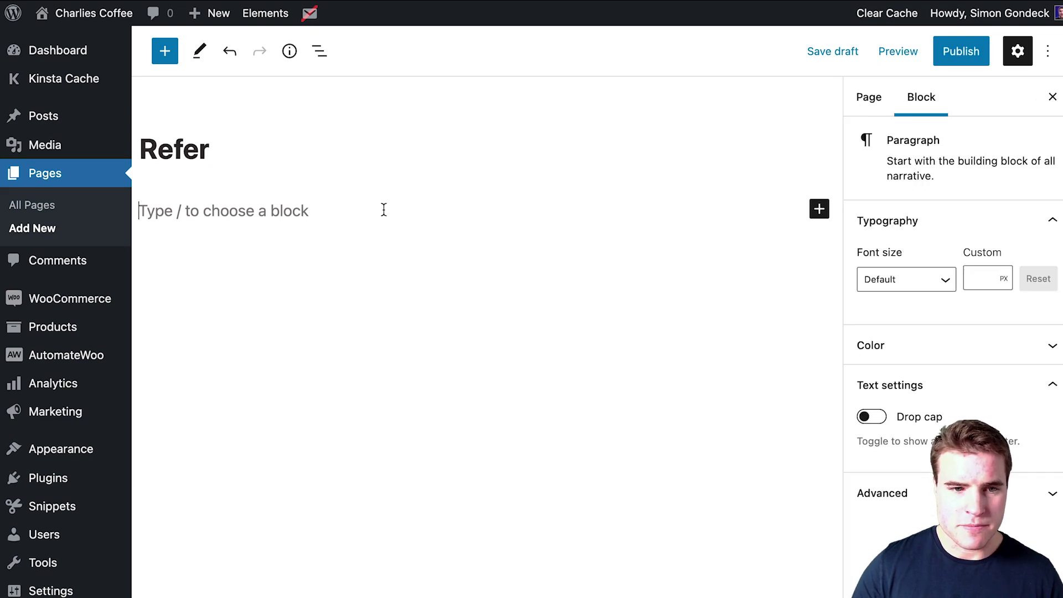
{"action": "type", "text": "/short"}
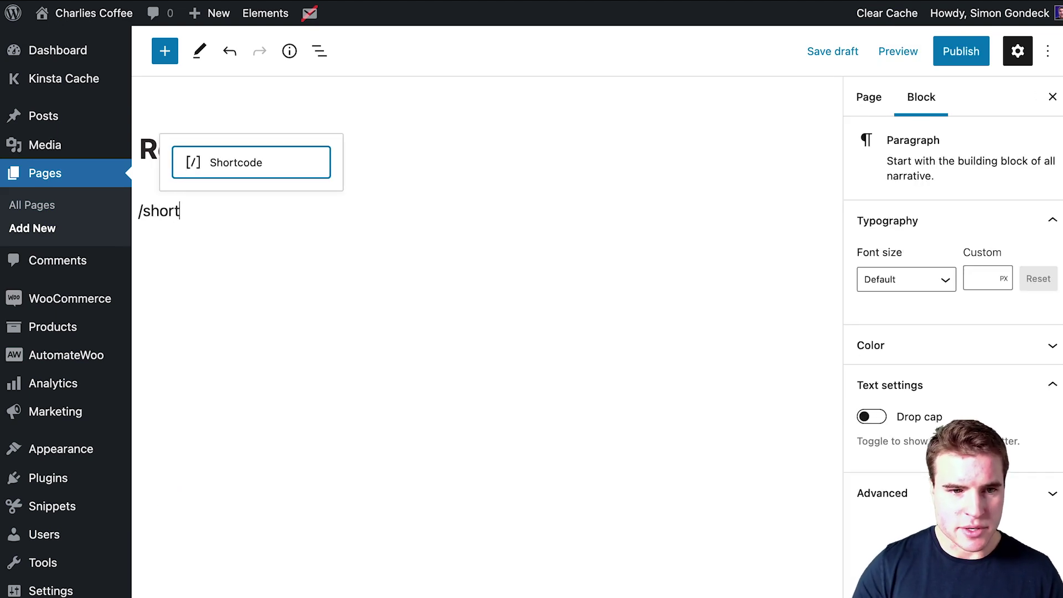
{"action": "key", "text": "Return"}
{"action": "key", "text": "ctrl+v"}
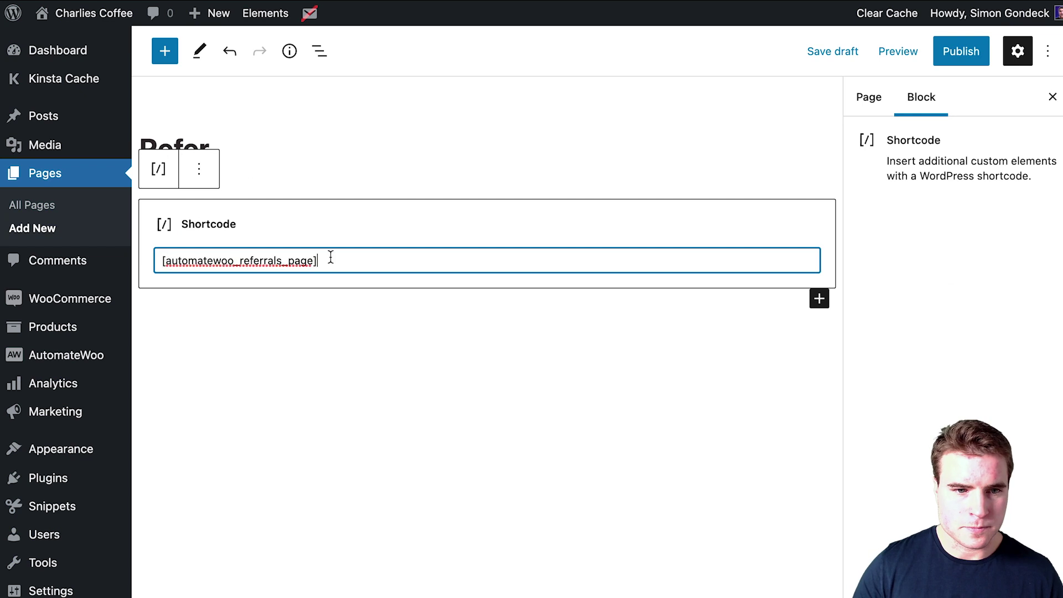
Step: Publish the Refer page and view it live
{"action": "left_click", "coordinate": [963, 48]}
{"action": "left_click", "coordinate": [913, 53]}
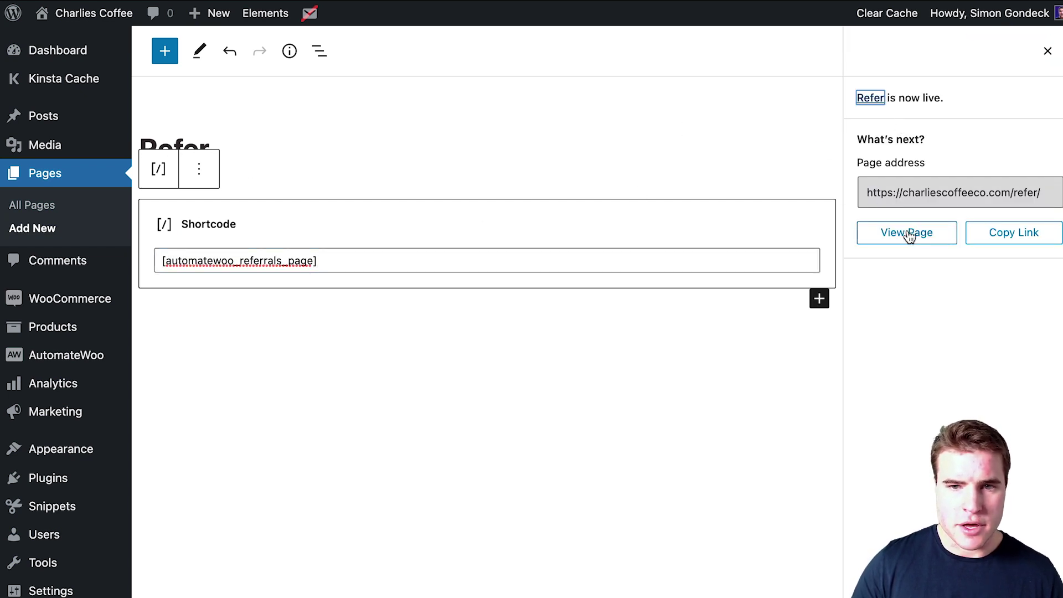
{"action": "left_click", "coordinate": [908, 236]}
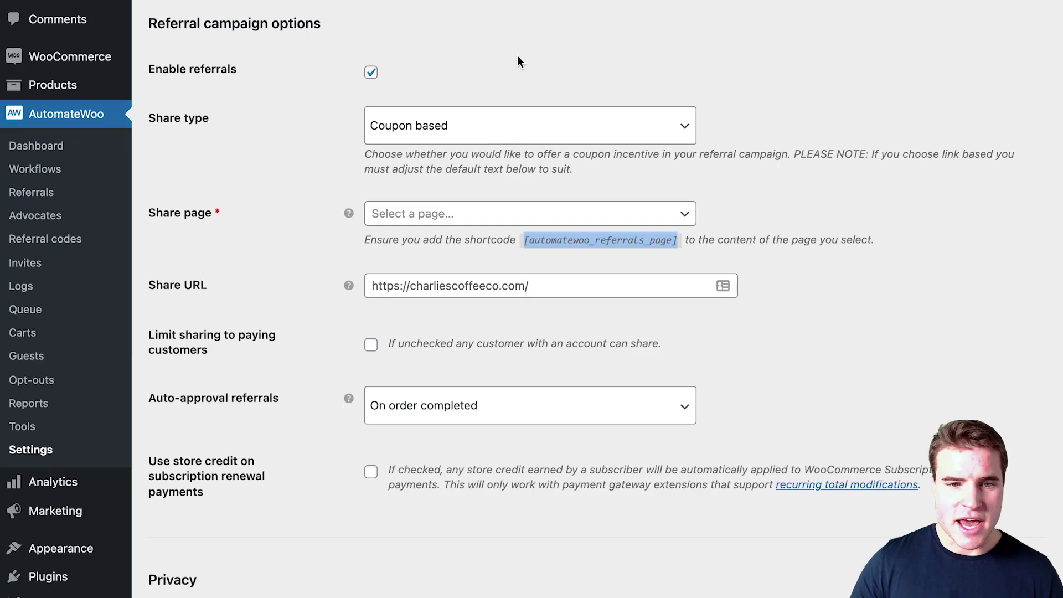
Step: Save the Refer A Friend settings with referrals enabled
{"action": "scroll", "coordinate": [526, 66], "scroll_direction": "down", "scroll_amount": 10}
{"action": "scroll", "coordinate": [393, 269], "scroll_direction": "down", "scroll_amount": 20}
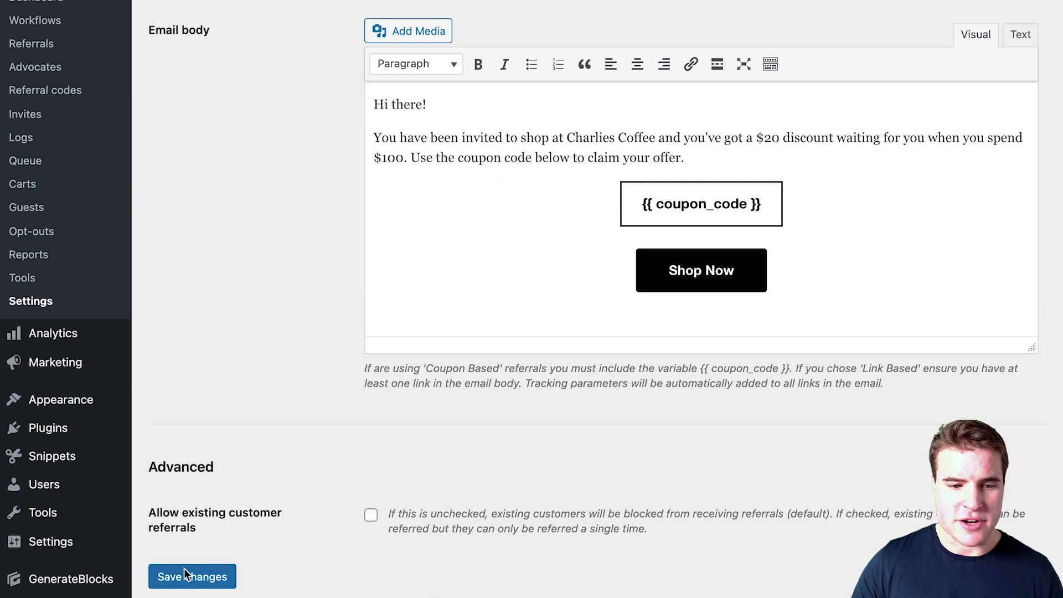
{"action": "left_click", "coordinate": [166, 577]}
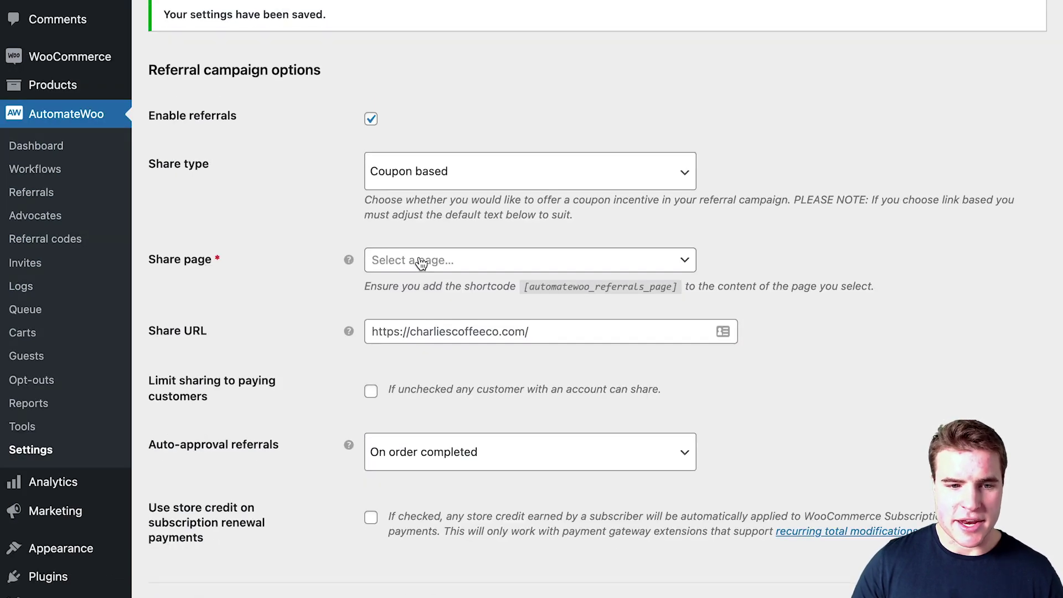
Step: Set the referral Share page to Refer
{"action": "left_click", "coordinate": [421, 263]}
{"action": "scroll", "coordinate": [441, 343], "scroll_direction": "down", "scroll_amount": 2}
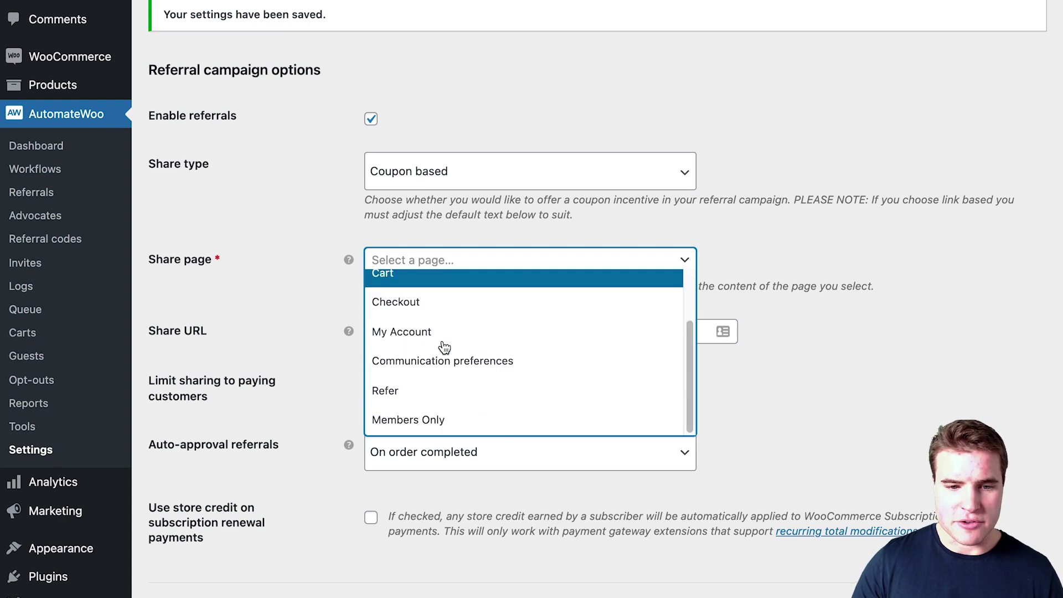
{"action": "left_click", "coordinate": [437, 389]}
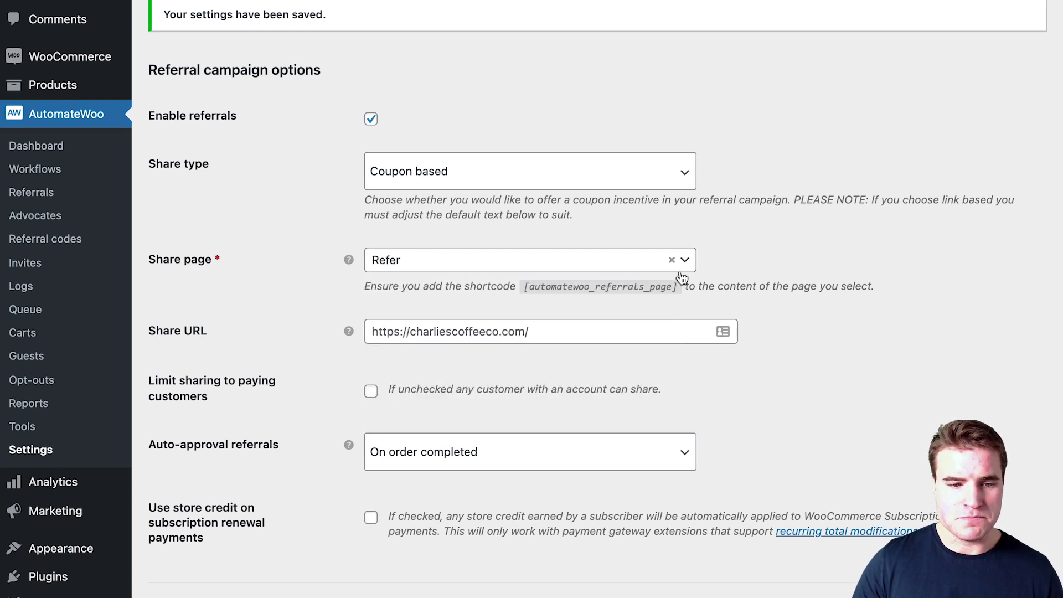
{"action": "scroll", "coordinate": [631, 275], "scroll_direction": "down", "scroll_amount": 2}
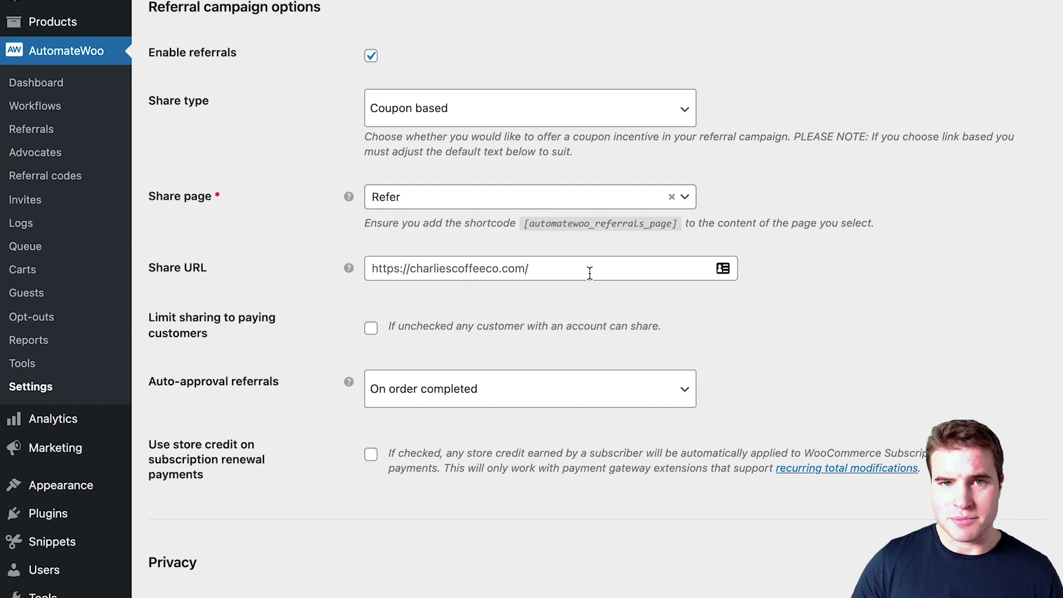
Step: Paste a saved Google Analytics tracking string from clipboard history into the Share URL
{"action": "key", "text": "super+shift+v"}
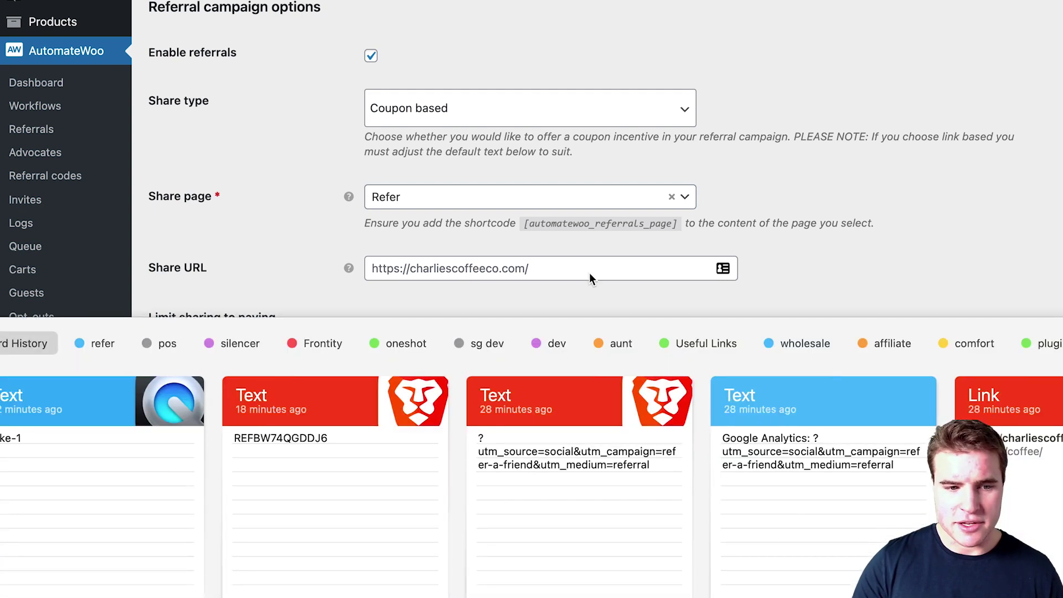
{"action": "key", "text": "super+Right"}
{"action": "left_click", "coordinate": [977, 415]}
{"action": "key", "text": "Return"}
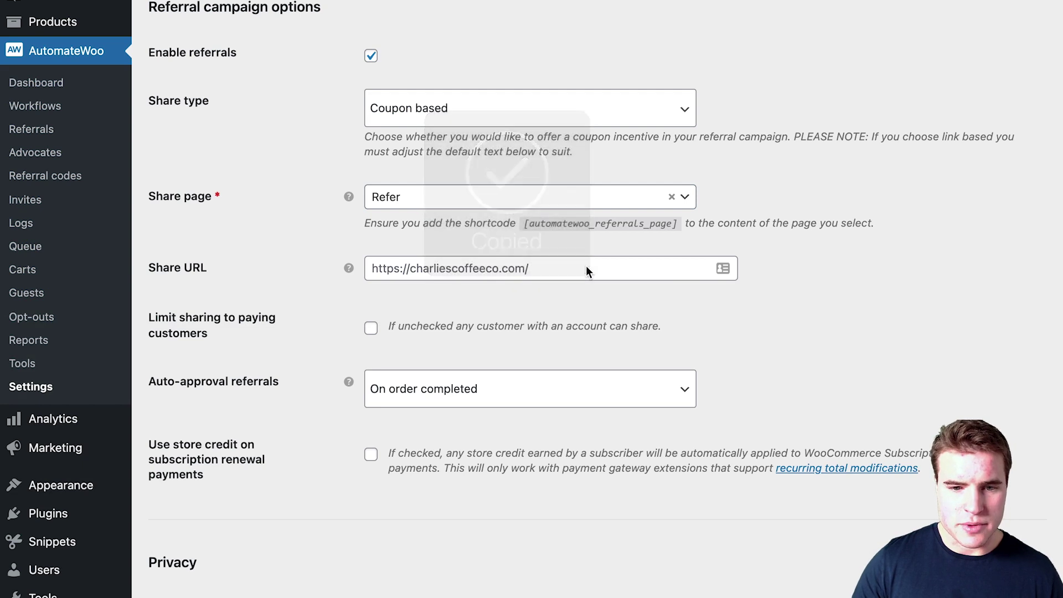
{"action": "left_click", "coordinate": [556, 268]}
{"action": "key", "text": "super+v"}
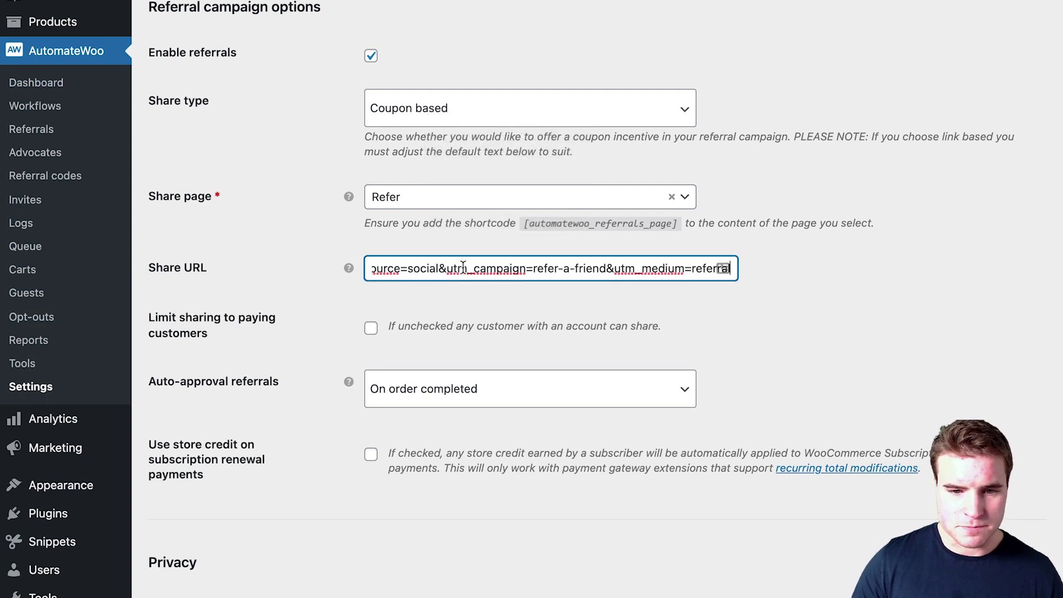
{"action": "left_click_drag", "start_coordinate": [437, 267], "coordinate": [725, 270]}
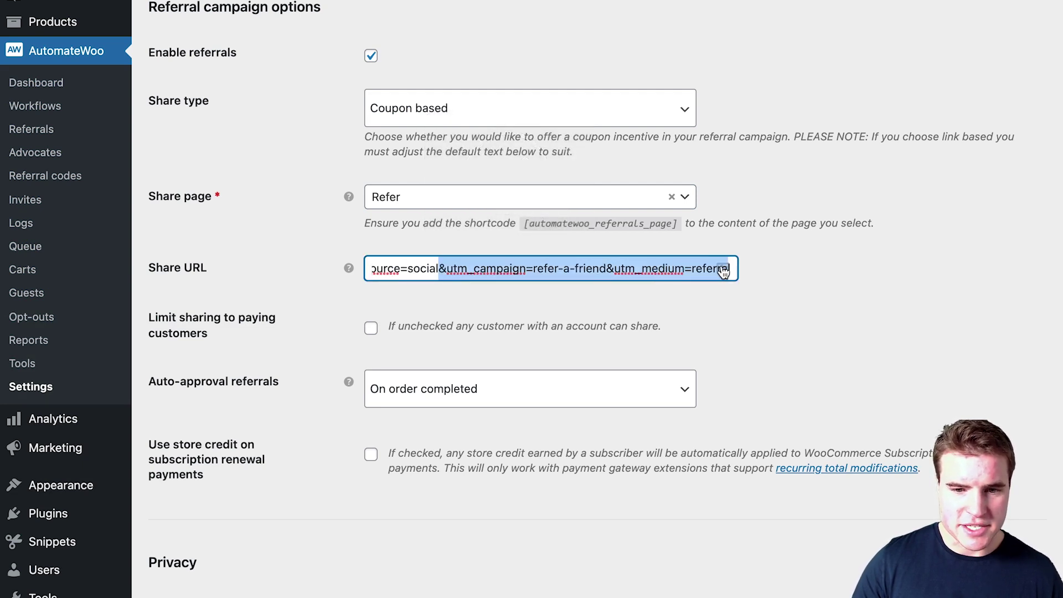
{"action": "triple_click", "coordinate": [724, 271]}
{"action": "type", "text": "https://charliescoffeeco.com/"}
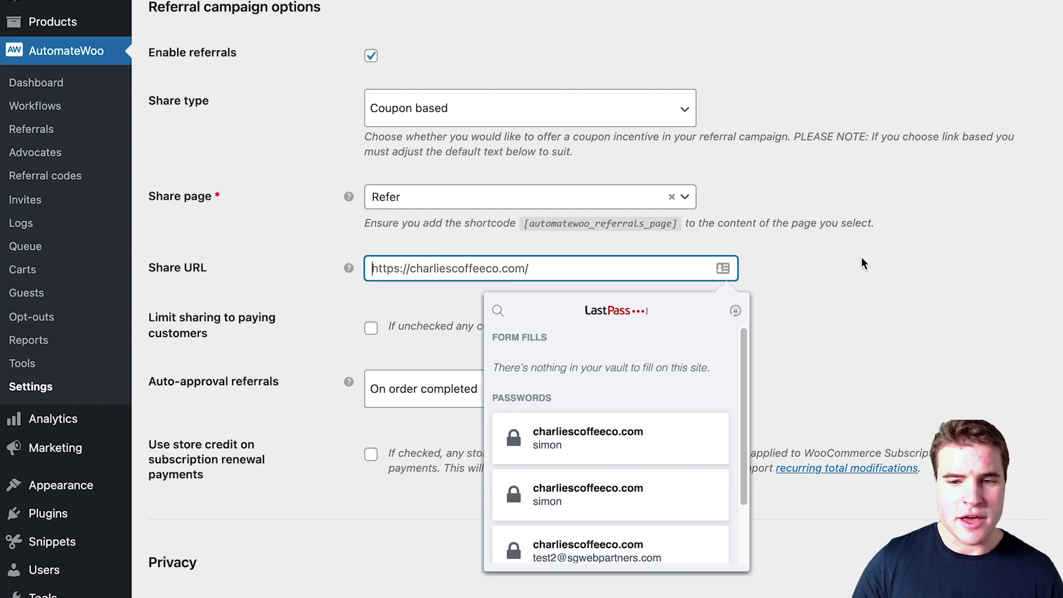
{"action": "left_click", "coordinate": [861, 260]}
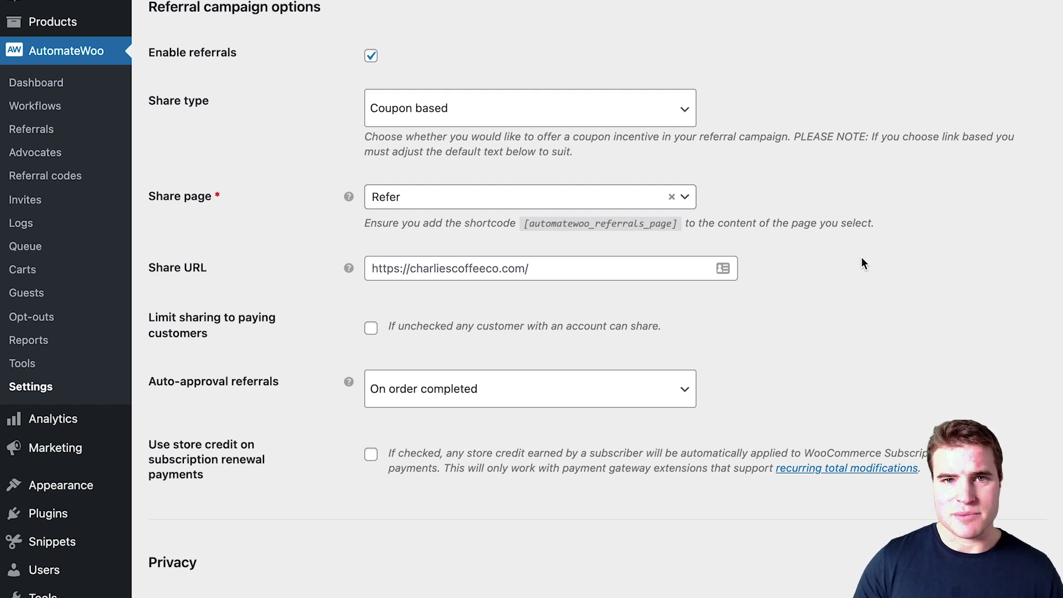
{"action": "scroll", "coordinate": [714, 268], "scroll_direction": "down", "scroll_amount": 5}
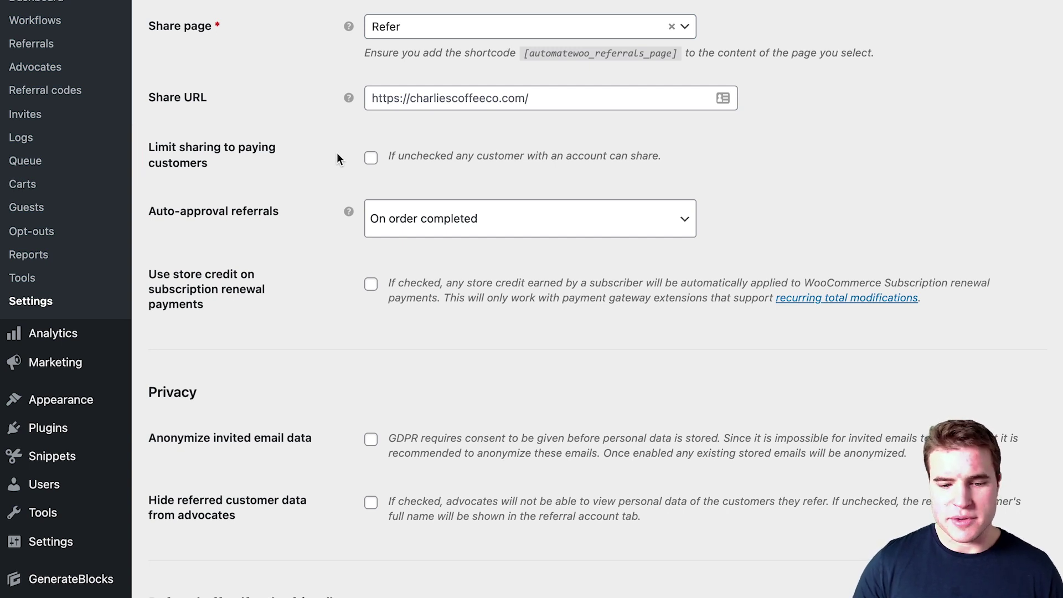
Step: Tick Limit sharing to paying customers
{"action": "scroll", "coordinate": [339, 159], "scroll_direction": "up", "scroll_amount": 3}
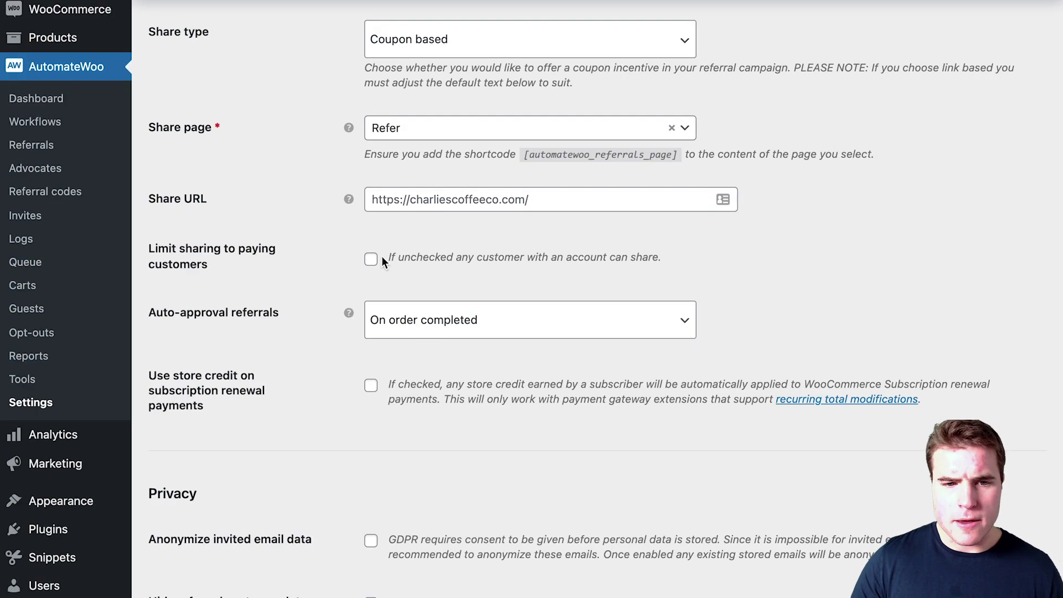
{"action": "left_click", "coordinate": [371, 259]}
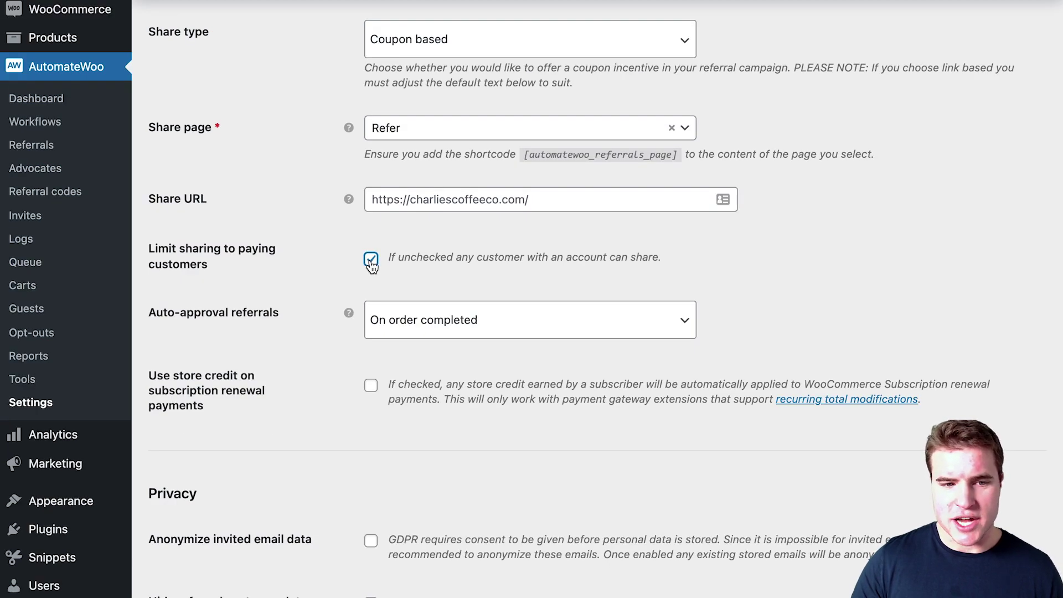
{"action": "scroll", "coordinate": [443, 273], "scroll_direction": "down", "scroll_amount": 1}
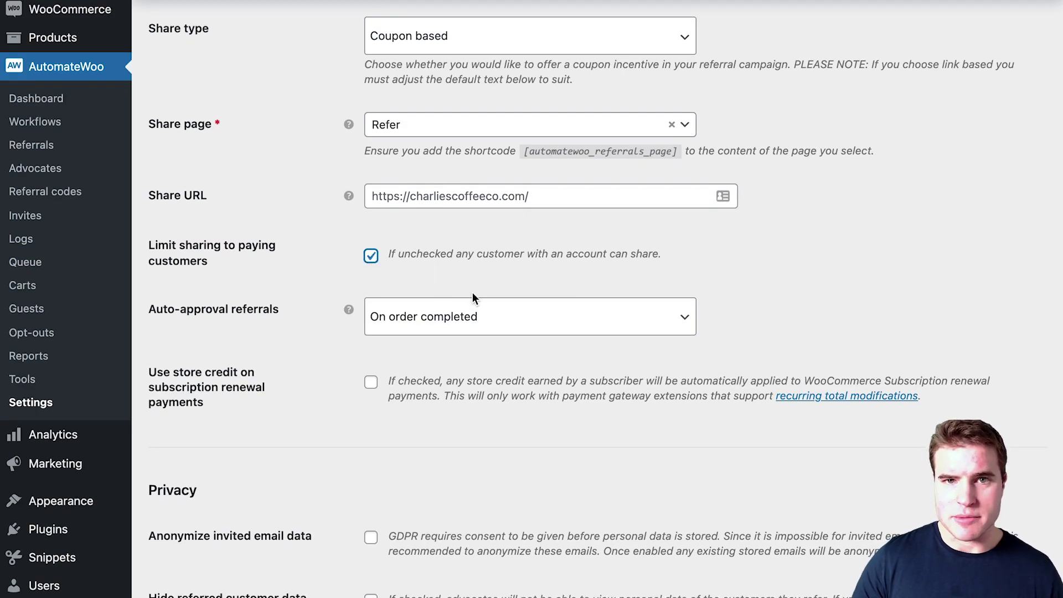
{"action": "scroll", "coordinate": [476, 302], "scroll_direction": "down", "scroll_amount": 1}
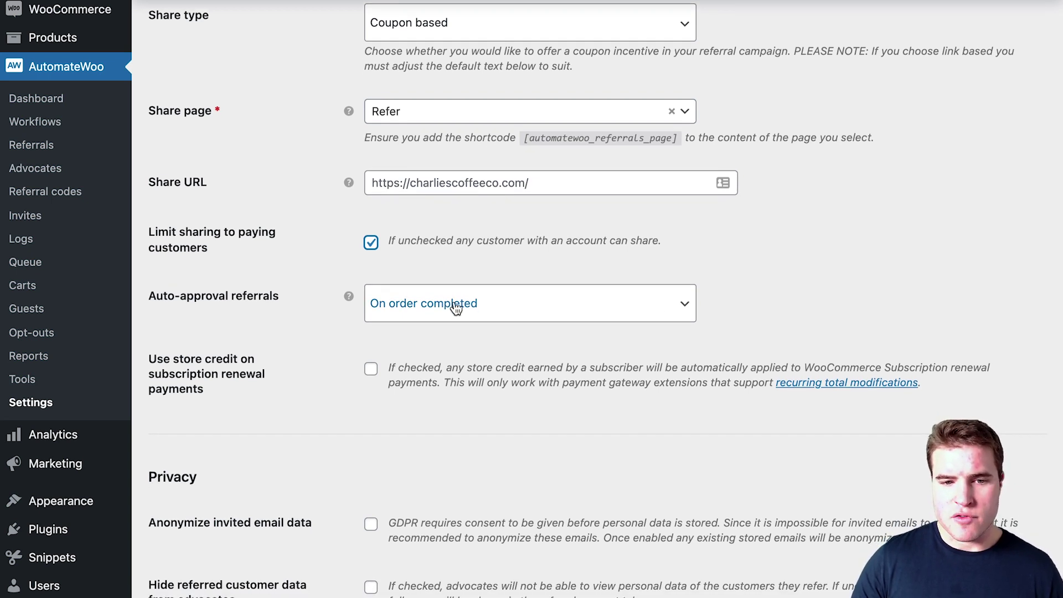
Step: Set Auto-approval referrals to On order paid
{"action": "left_click", "coordinate": [455, 309]}
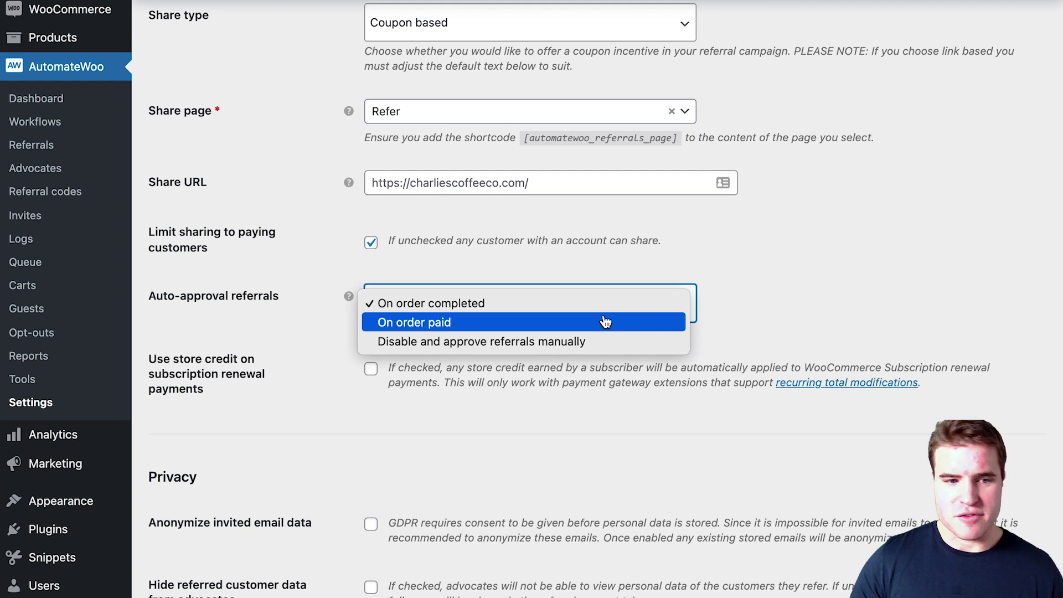
{"action": "left_click", "coordinate": [605, 322]}
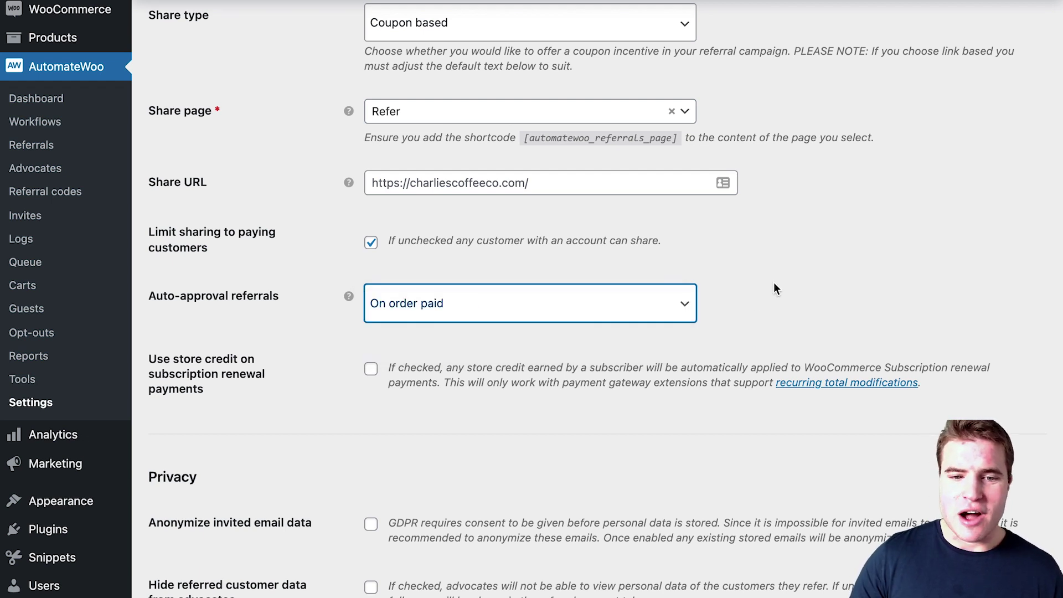
{"action": "left_click", "coordinate": [678, 301]}
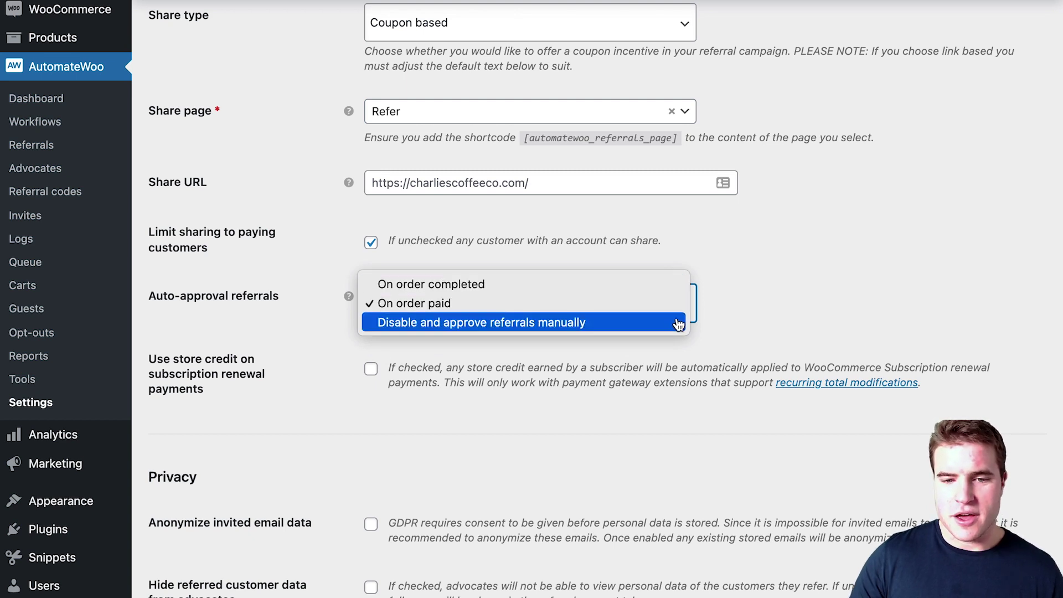
{"action": "left_click", "coordinate": [676, 303]}
{"action": "scroll", "coordinate": [476, 282], "scroll_direction": "down", "scroll_amount": 2}
{"action": "scroll", "coordinate": [476, 277], "scroll_direction": "down", "scroll_amount": 5}
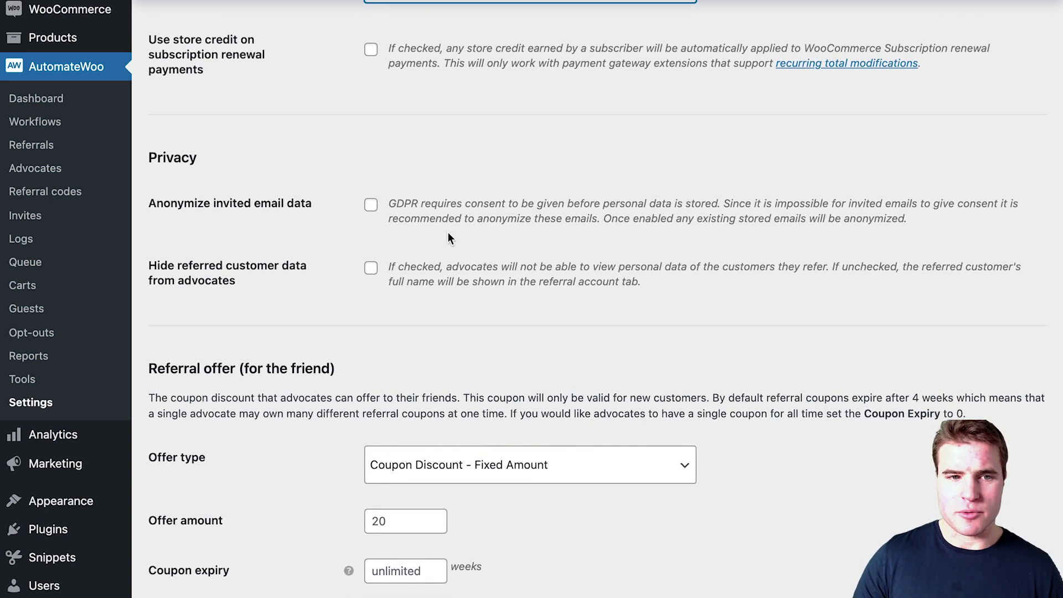
Step: Enter 10 as the friend's coupon offer amount
{"action": "scroll", "coordinate": [451, 235], "scroll_direction": "down", "scroll_amount": 1}
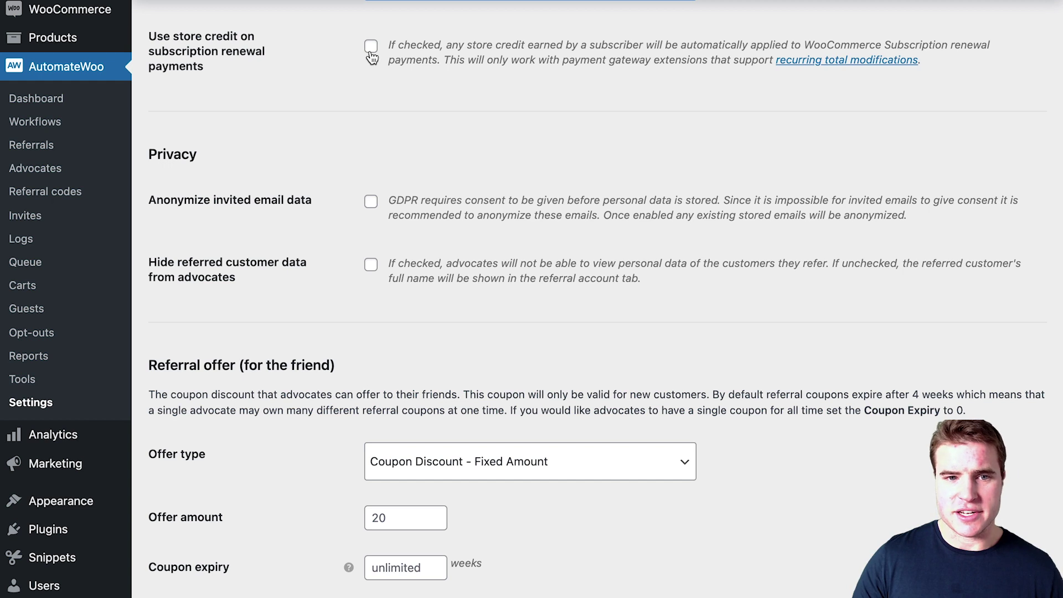
{"action": "scroll", "coordinate": [375, 65], "scroll_direction": "down", "scroll_amount": 2}
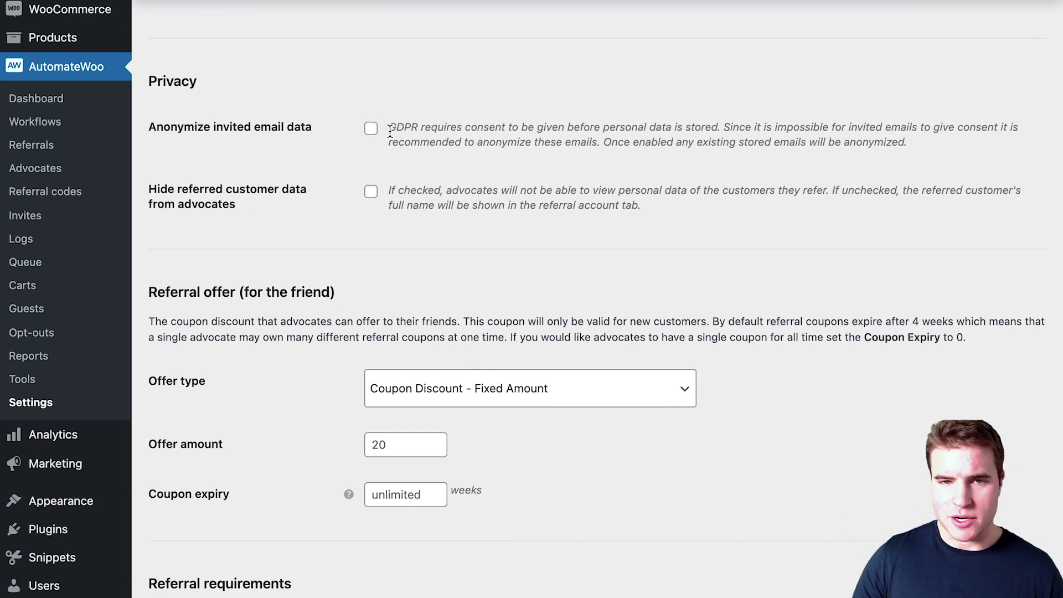
{"action": "scroll", "coordinate": [390, 131], "scroll_direction": "down", "scroll_amount": 5}
{"action": "double_click", "coordinate": [404, 214]}
{"action": "type", "text": "10"}
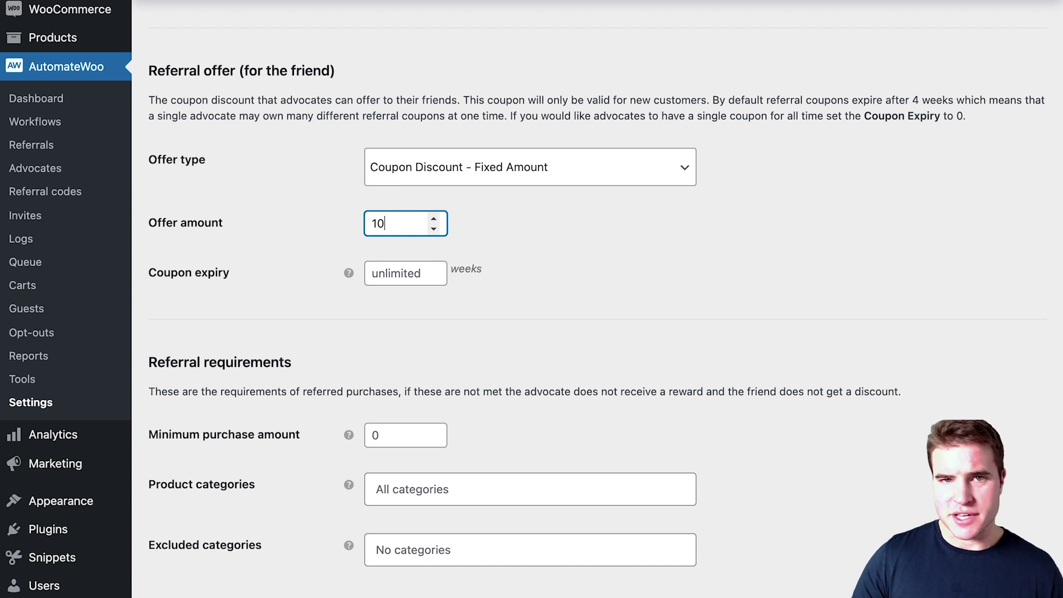
Step: Keep the offer type as Coupon Discount - Fixed Amount and leave the coupon expiry empty (unlimited)
{"action": "left_click", "coordinate": [407, 176]}
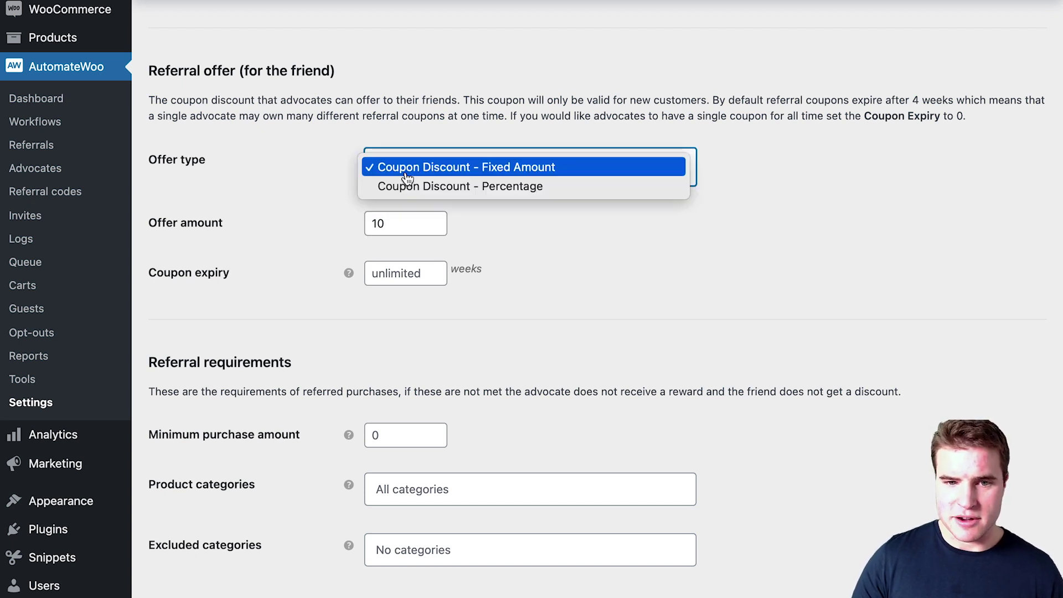
{"action": "left_click", "coordinate": [406, 174]}
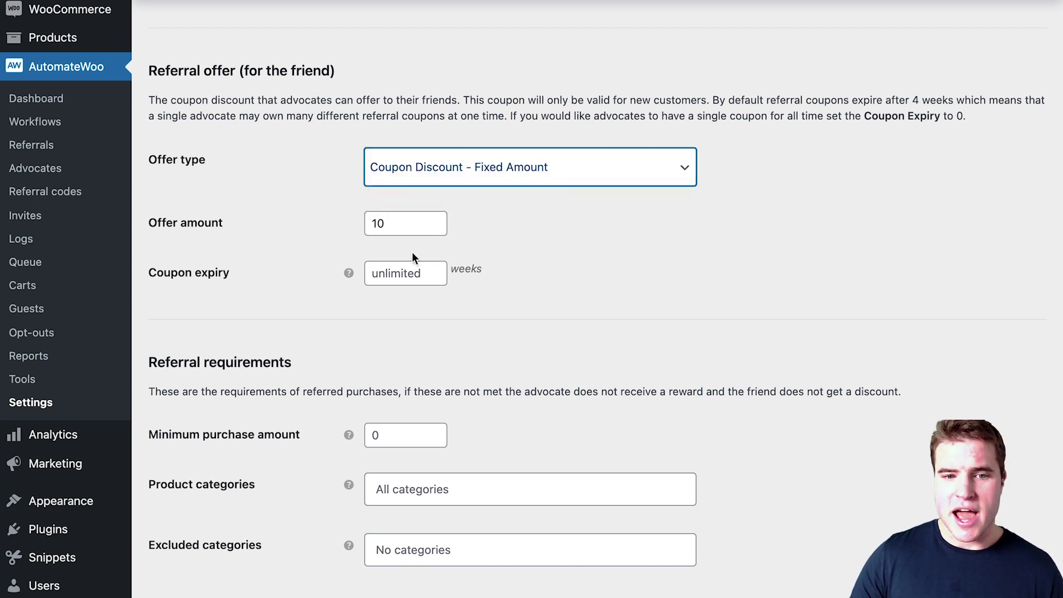
{"action": "left_click", "coordinate": [414, 283]}
{"action": "type", "text": "4"}
{"action": "key", "text": "BackSpace"}
{"action": "left_click", "coordinate": [556, 293]}
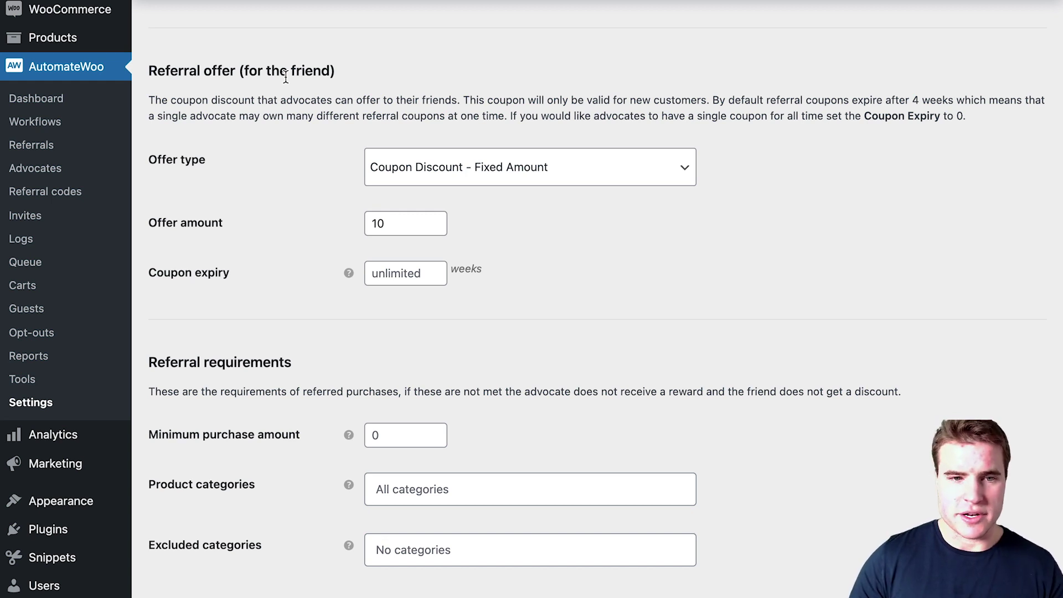
{"action": "left_click_drag", "start_coordinate": [332, 70], "coordinate": [289, 73]}
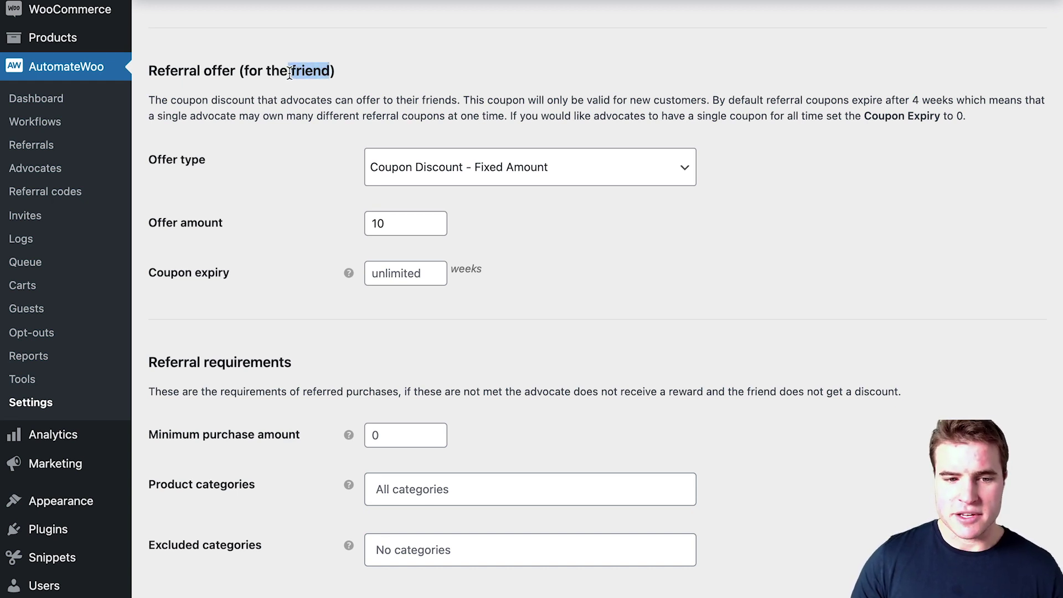
{"action": "scroll", "coordinate": [344, 428], "scroll_direction": "down", "scroll_amount": 5}
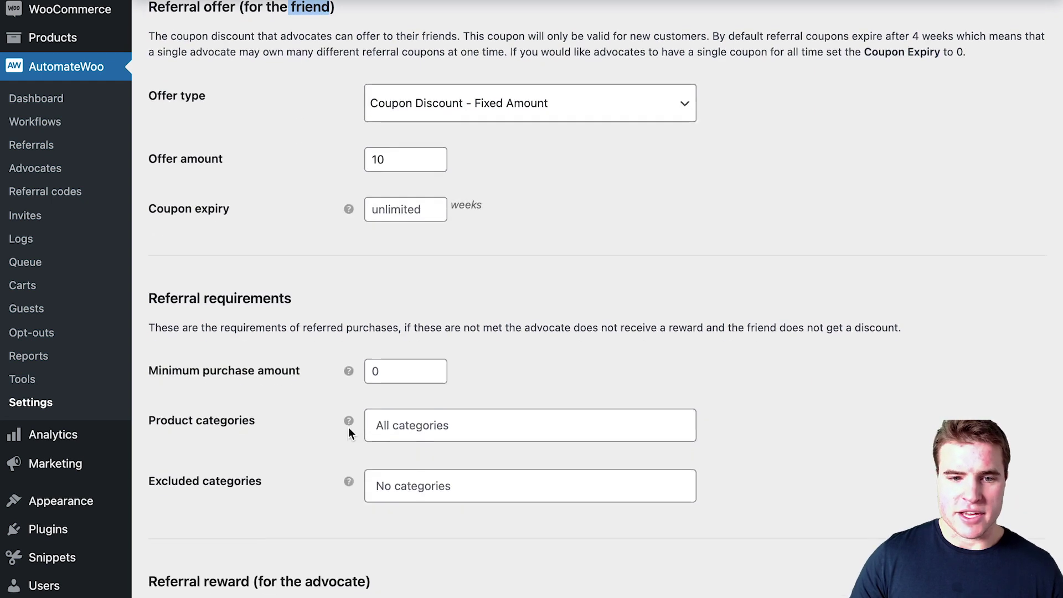
Step: Exclude the Gift Cards category from referral purchases
{"action": "left_click_drag", "start_coordinate": [365, 395], "coordinate": [257, 395]}
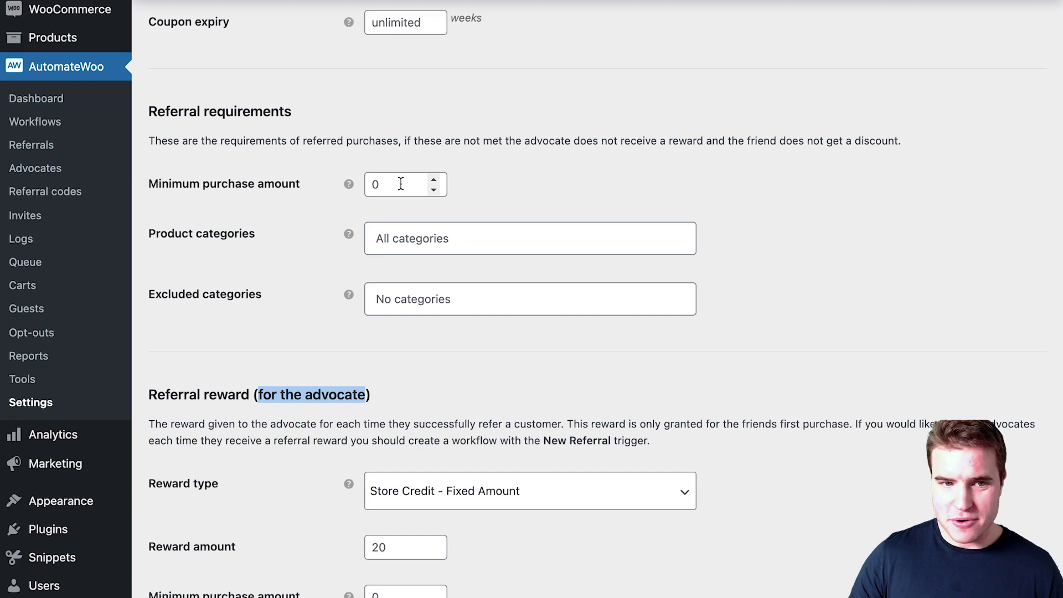
{"action": "scroll", "coordinate": [401, 184], "scroll_direction": "down", "scroll_amount": 1}
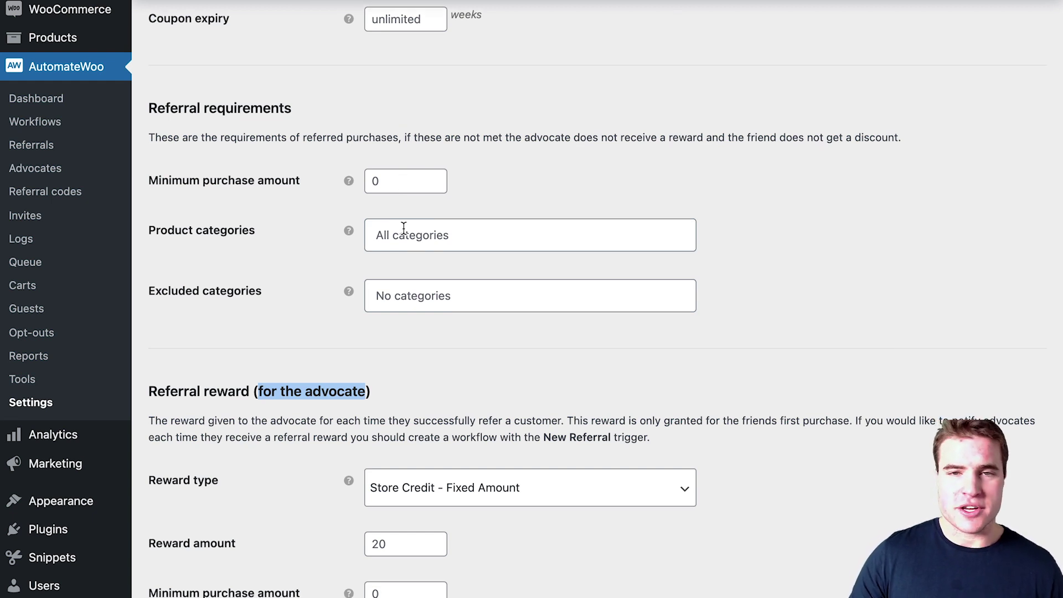
{"action": "left_click", "coordinate": [416, 294]}
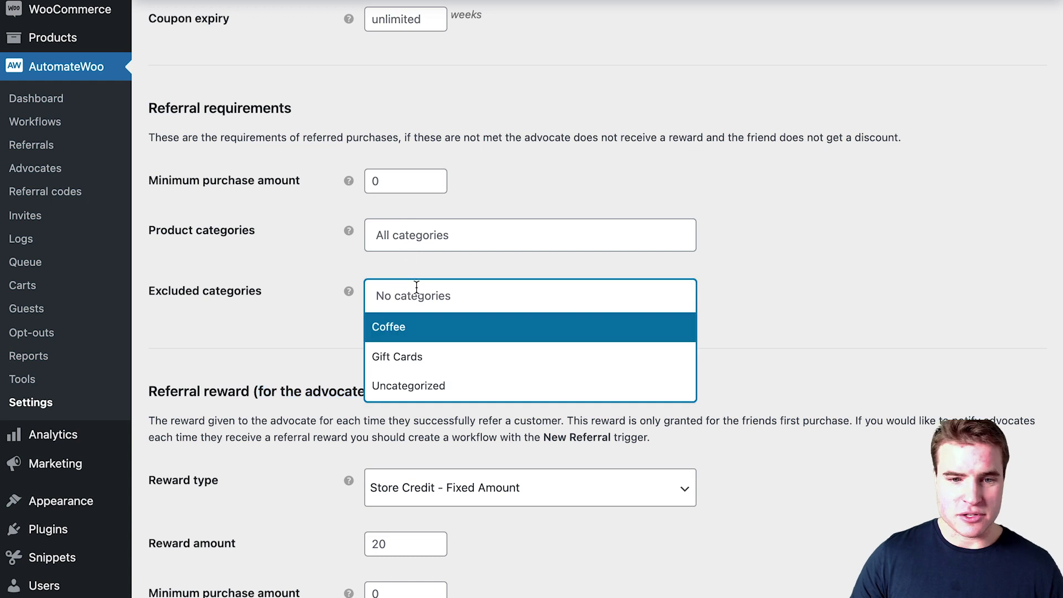
{"action": "left_click", "coordinate": [447, 361]}
{"action": "scroll", "coordinate": [449, 357], "scroll_direction": "down", "scroll_amount": 6}
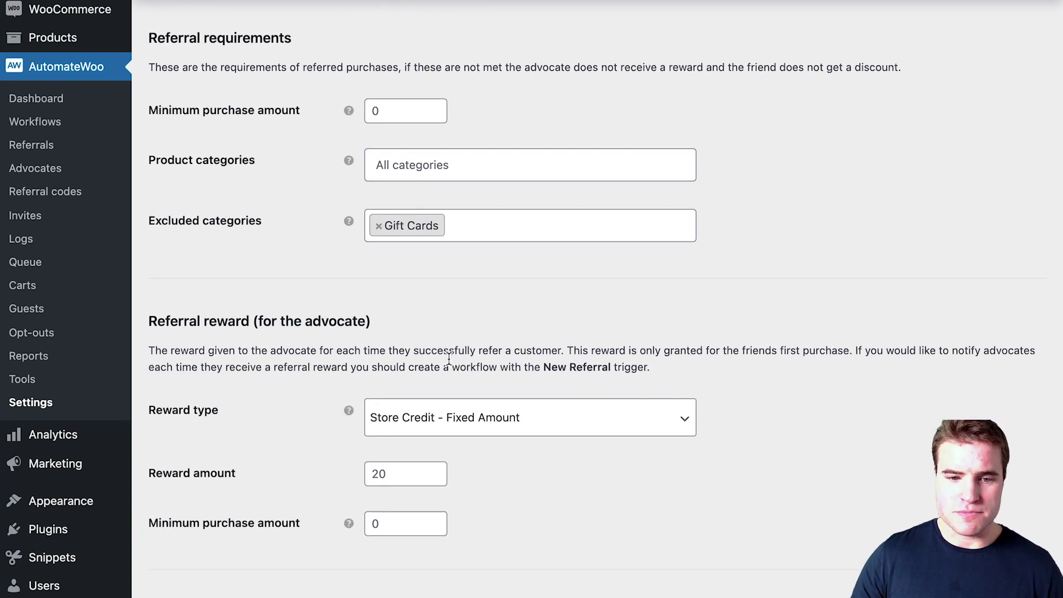
Step: Change the advocate's store-credit reward amount from 20 to 10
{"action": "double_click", "coordinate": [406, 219]}
{"action": "type", "text": "10"}
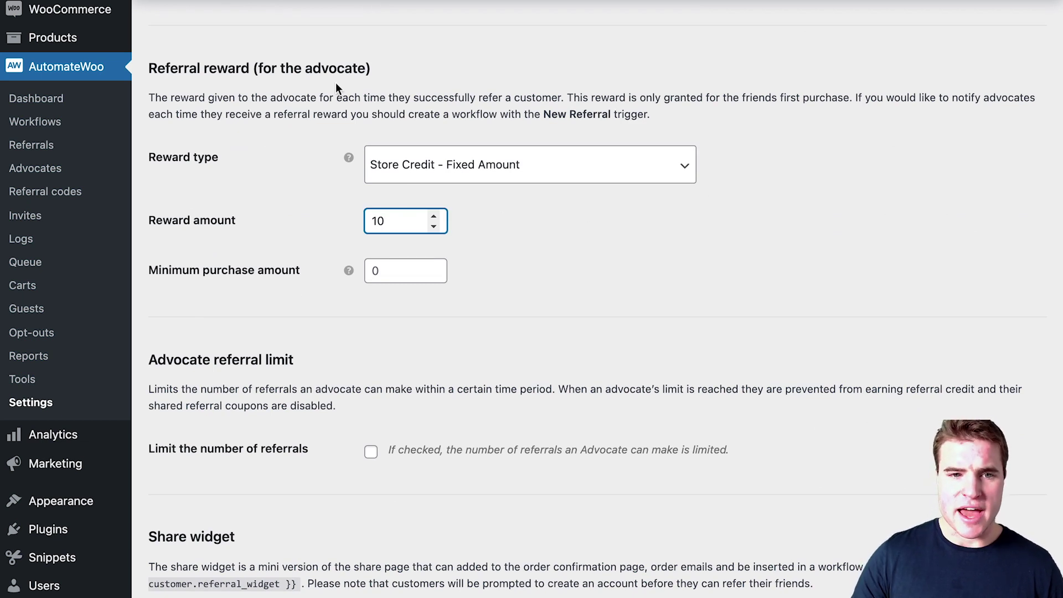
{"action": "double_click", "coordinate": [335, 69]}
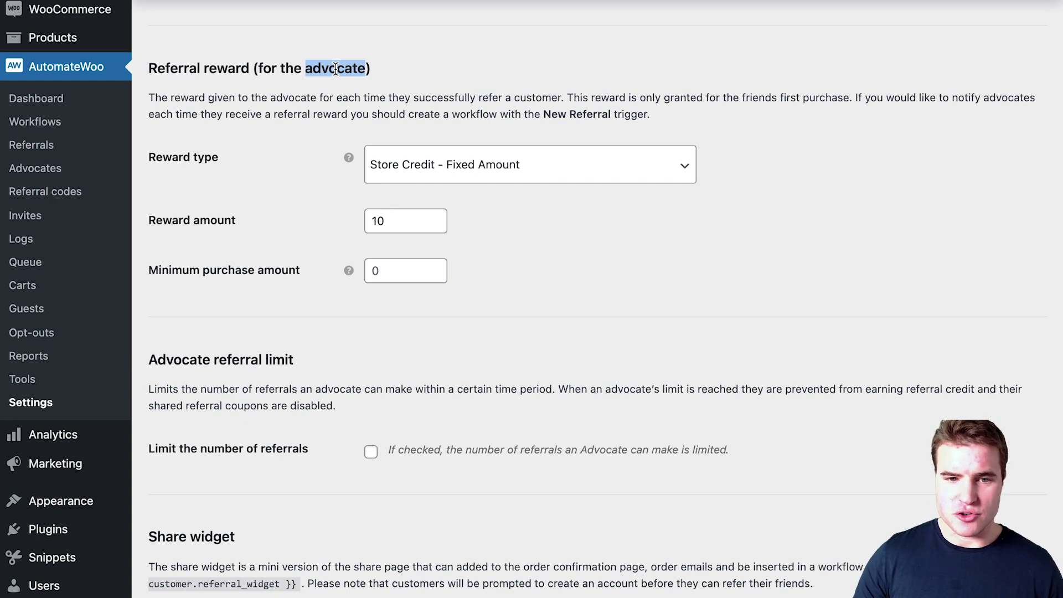
Step: Keep the confirmation-page widget at the bottom and show the share widget in order emails
{"action": "scroll", "coordinate": [335, 69], "scroll_direction": "down", "scroll_amount": 1}
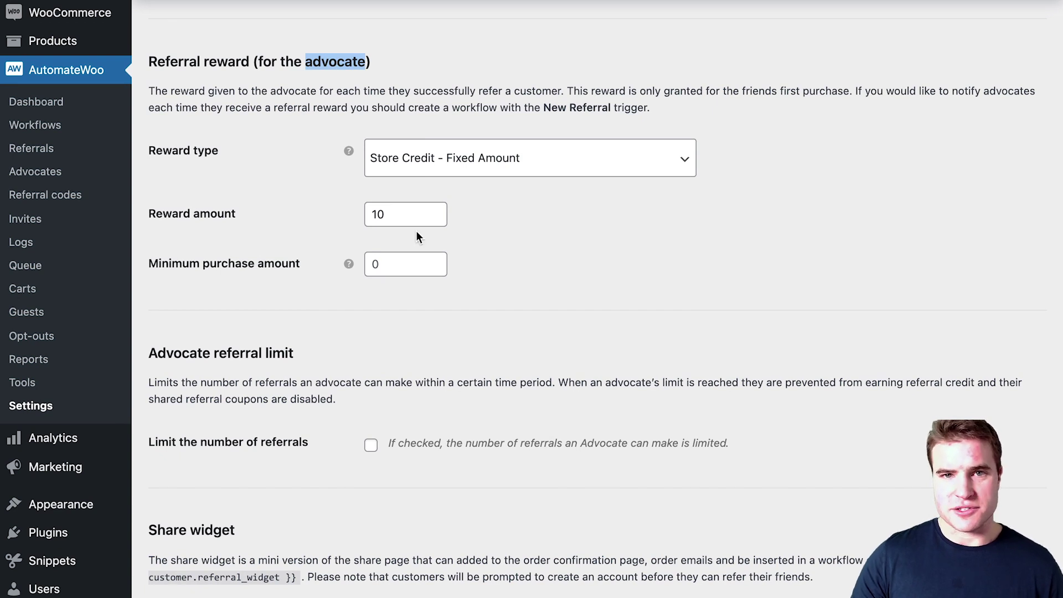
{"action": "scroll", "coordinate": [413, 249], "scroll_direction": "down", "scroll_amount": 5}
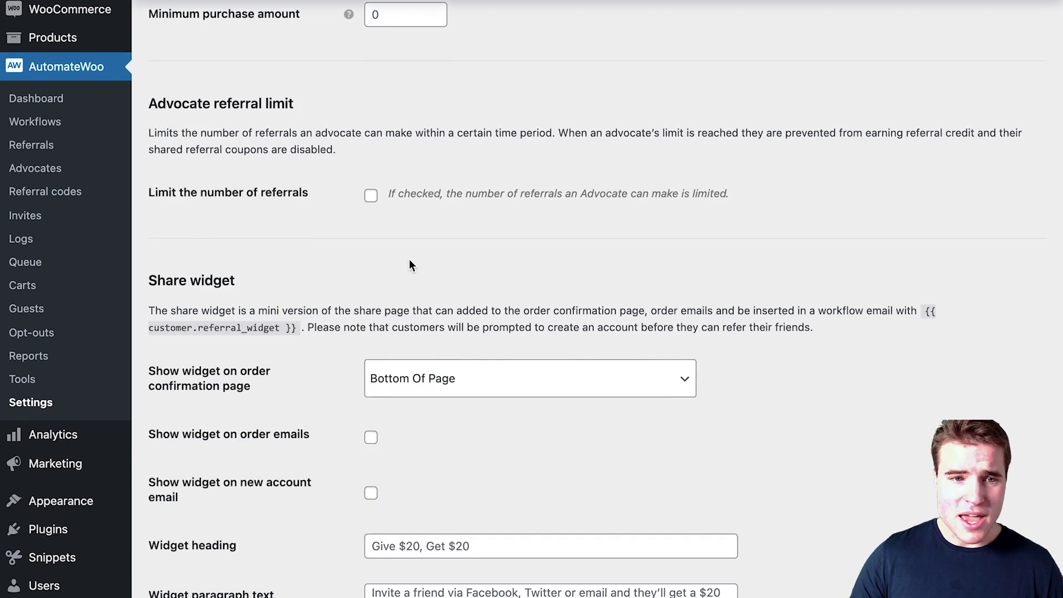
{"action": "scroll", "coordinate": [406, 253], "scroll_direction": "down", "scroll_amount": 2}
{"action": "scroll", "coordinate": [419, 117], "scroll_direction": "down", "scroll_amount": 3}
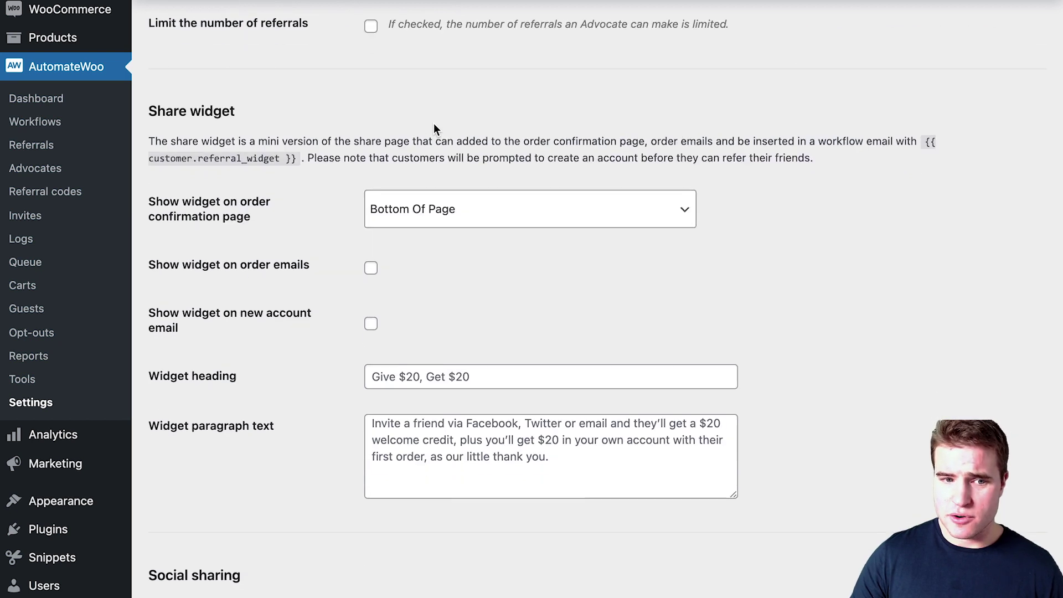
{"action": "scroll", "coordinate": [440, 129], "scroll_direction": "down", "scroll_amount": 1}
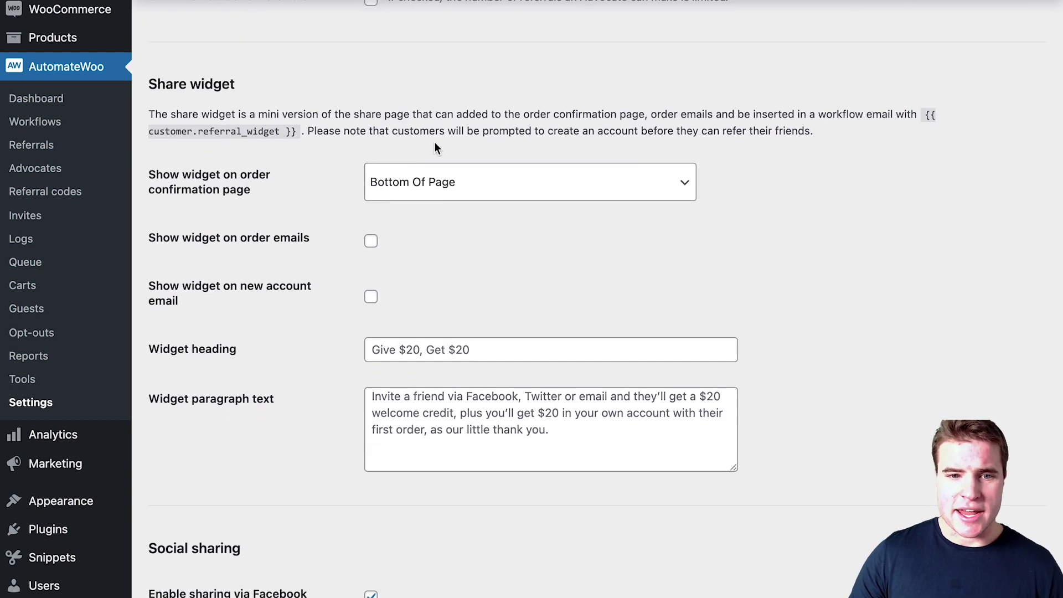
{"action": "left_click", "coordinate": [432, 185]}
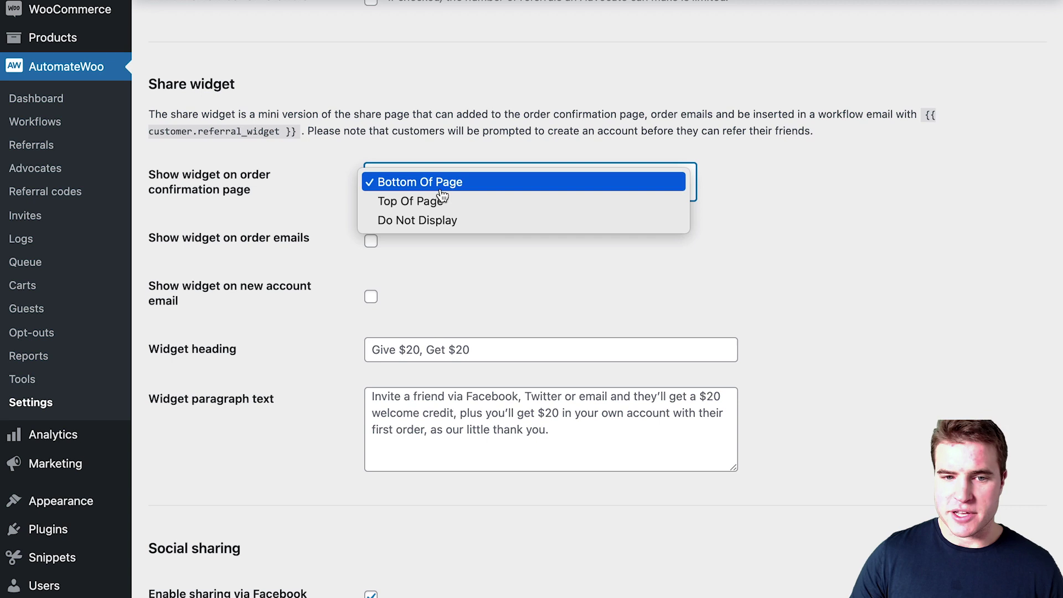
{"action": "left_click", "coordinate": [442, 184]}
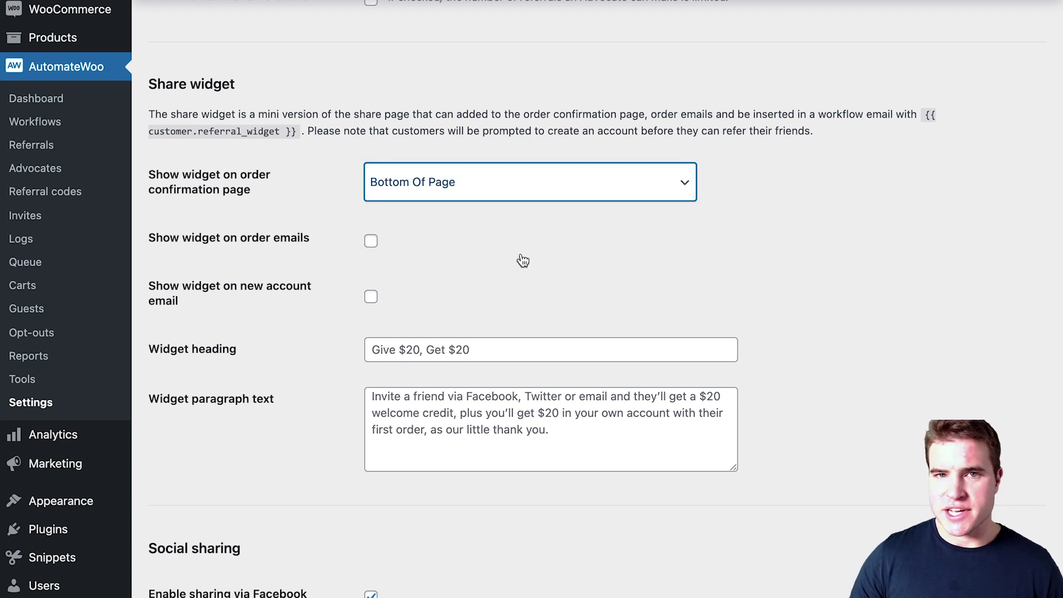
{"action": "scroll", "coordinate": [515, 264], "scroll_direction": "down", "scroll_amount": 1}
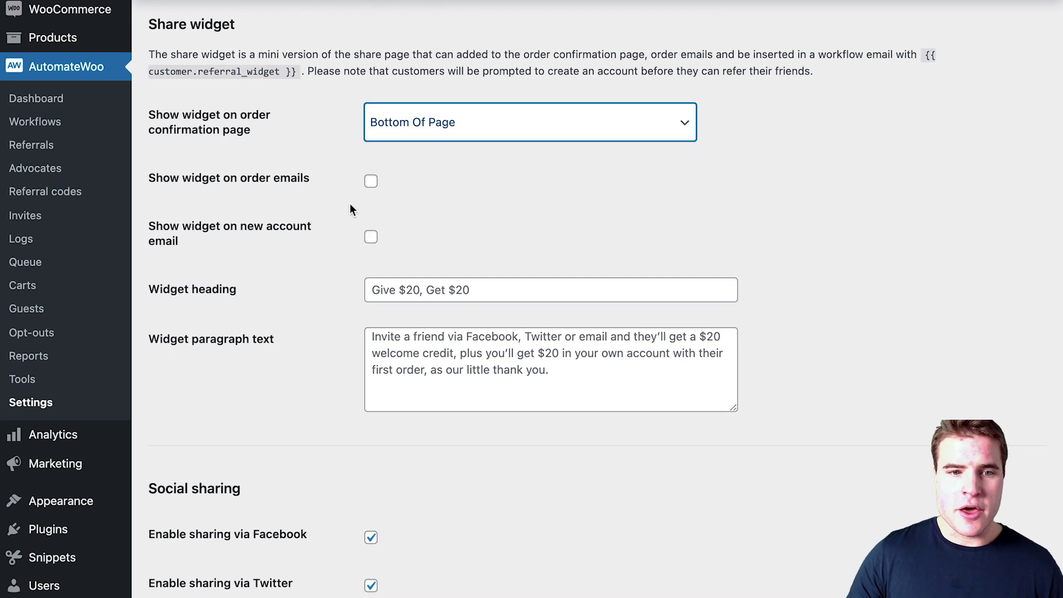
{"action": "left_click", "coordinate": [370, 182]}
{"action": "scroll", "coordinate": [453, 190], "scroll_direction": "down", "scroll_amount": 2}
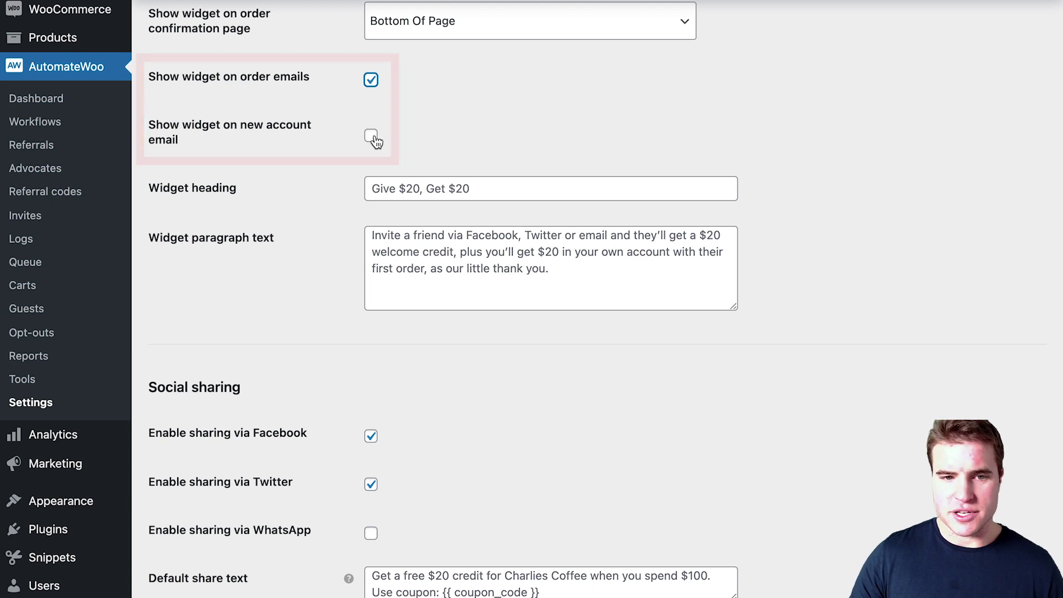
Step: Type 'Give $10, Get $10' as the widget heading, then clear it back to empty
{"action": "scroll", "coordinate": [474, 133], "scroll_direction": "down", "scroll_amount": 3}
{"action": "left_click", "coordinate": [516, 106]}
{"action": "type", "text": "Give $10"}
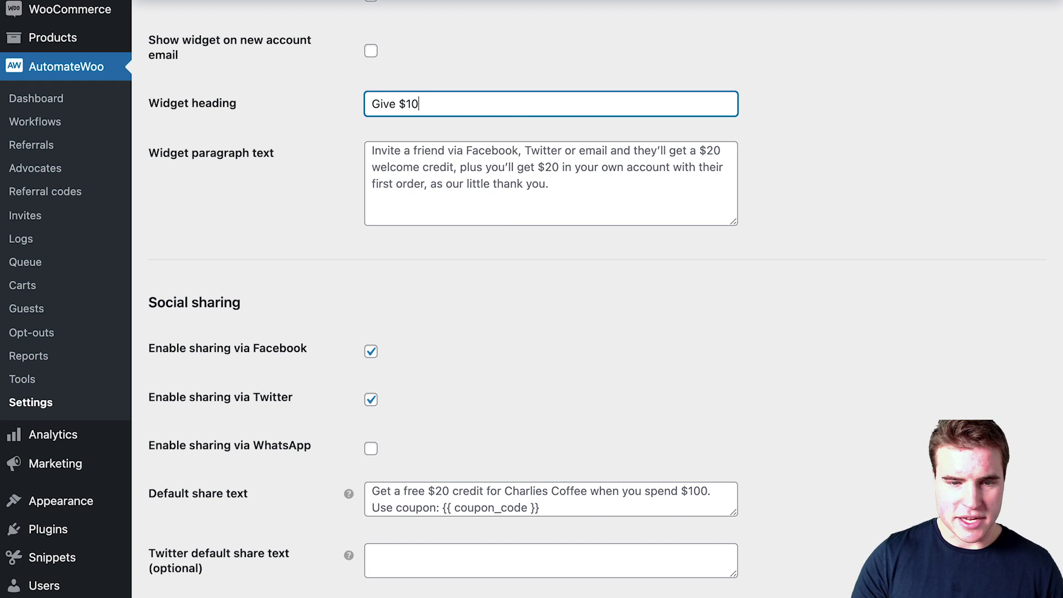
{"action": "type", "text": ", Get 45"}
{"action": "key", "text": "BackSpace"}
{"action": "key", "text": "BackSpace"}
{"action": "type", "text": "$10"}
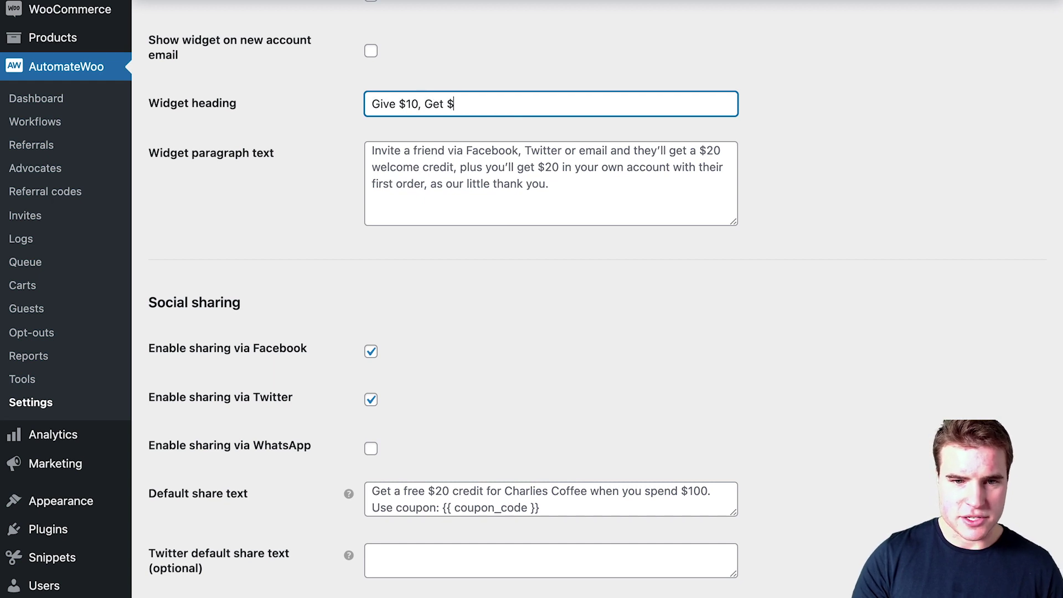
{"action": "key", "text": "ctrl+a"}
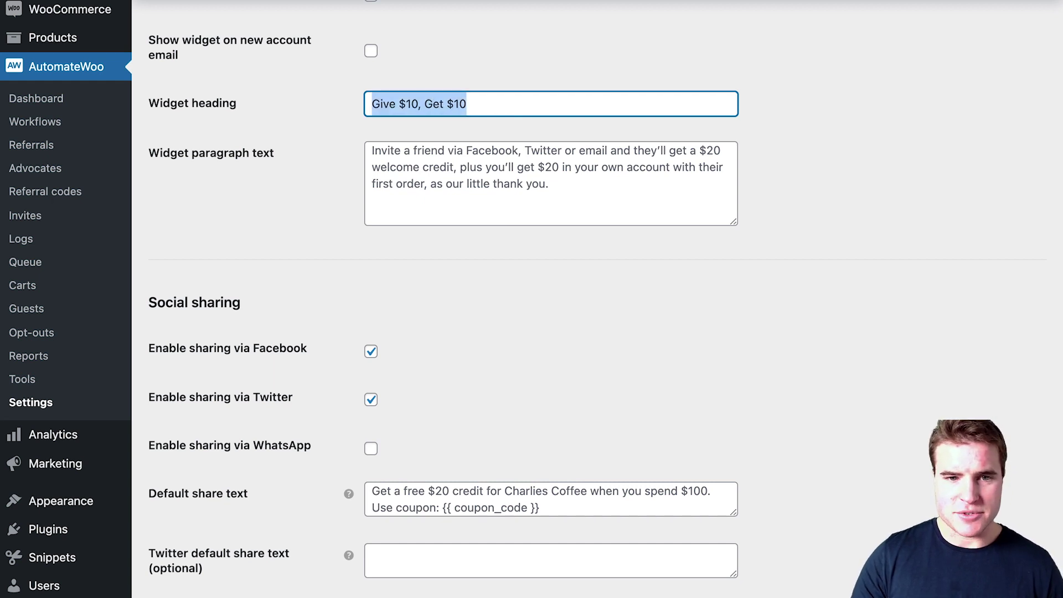
{"action": "key", "text": "BackSpace"}
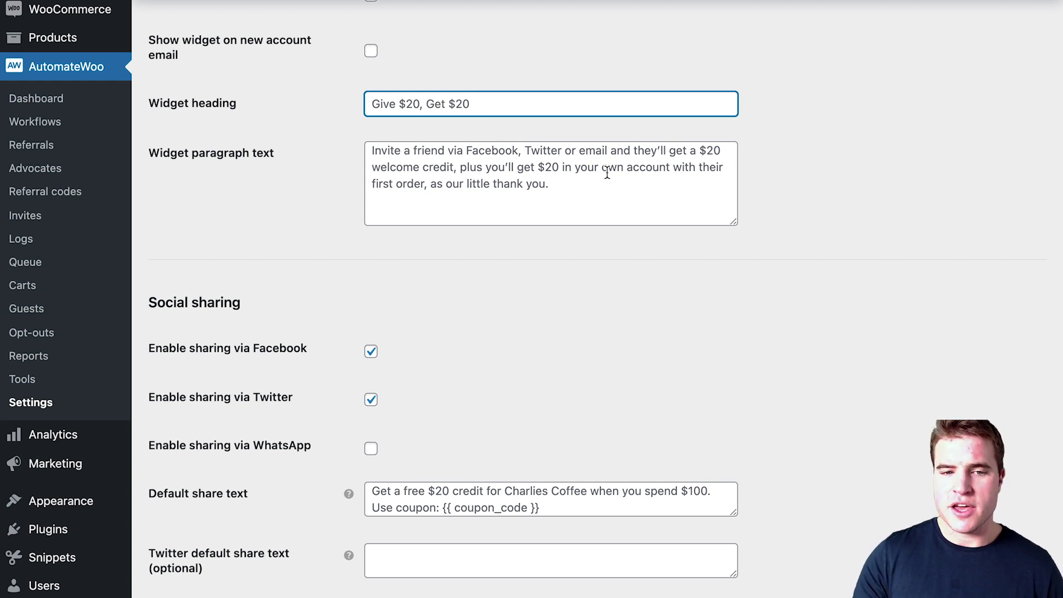
{"action": "scroll", "coordinate": [578, 166], "scroll_direction": "up", "scroll_amount": 10}
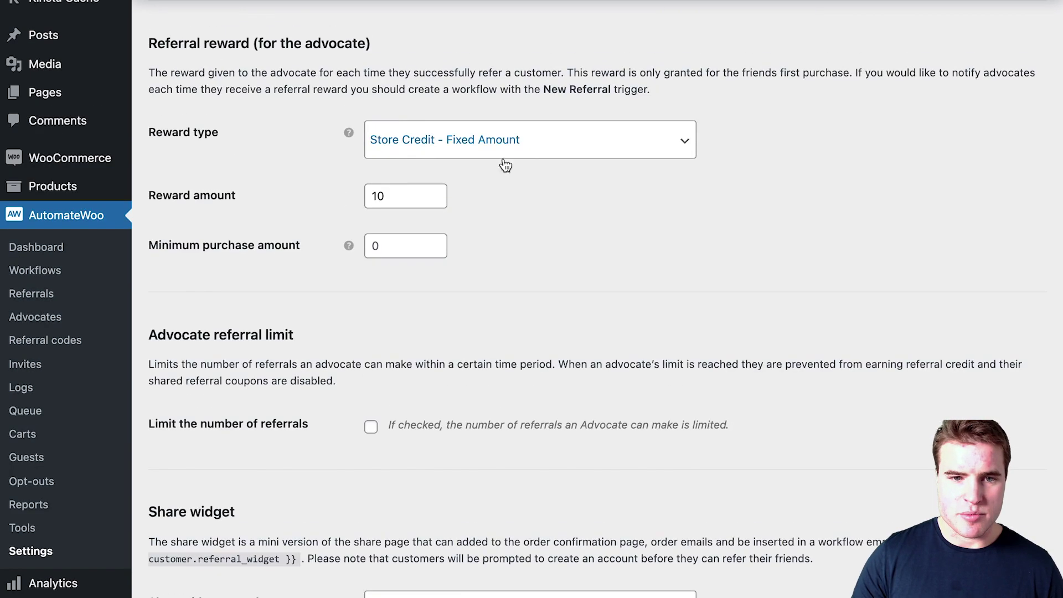
{"action": "scroll", "coordinate": [520, 182], "scroll_direction": "down", "scroll_amount": 10}
{"action": "scroll", "coordinate": [439, 178], "scroll_direction": "down", "scroll_amount": 7}
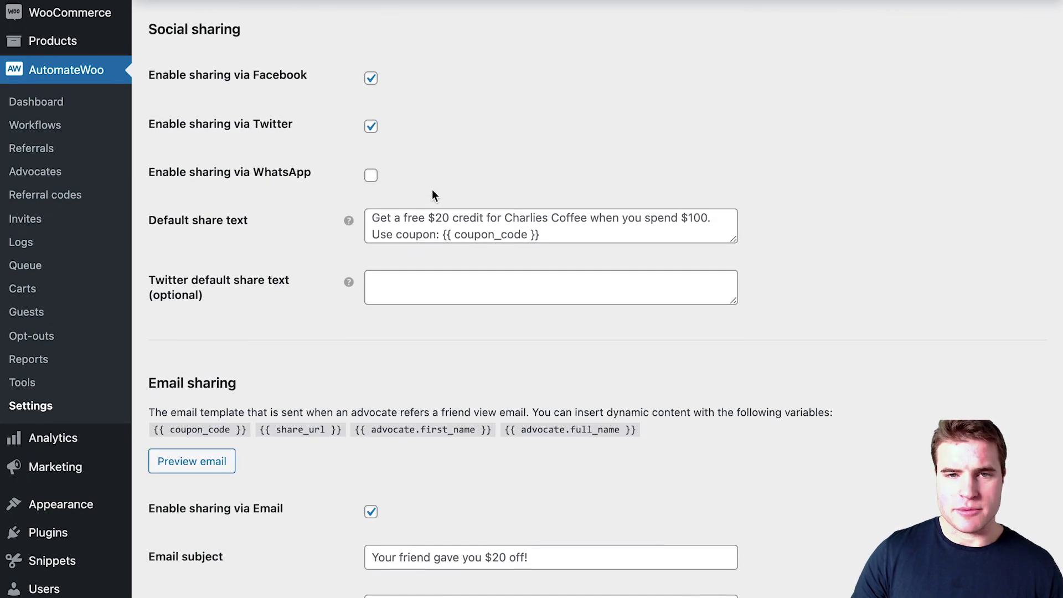
{"action": "scroll", "coordinate": [432, 188], "scroll_direction": "down", "scroll_amount": 1}
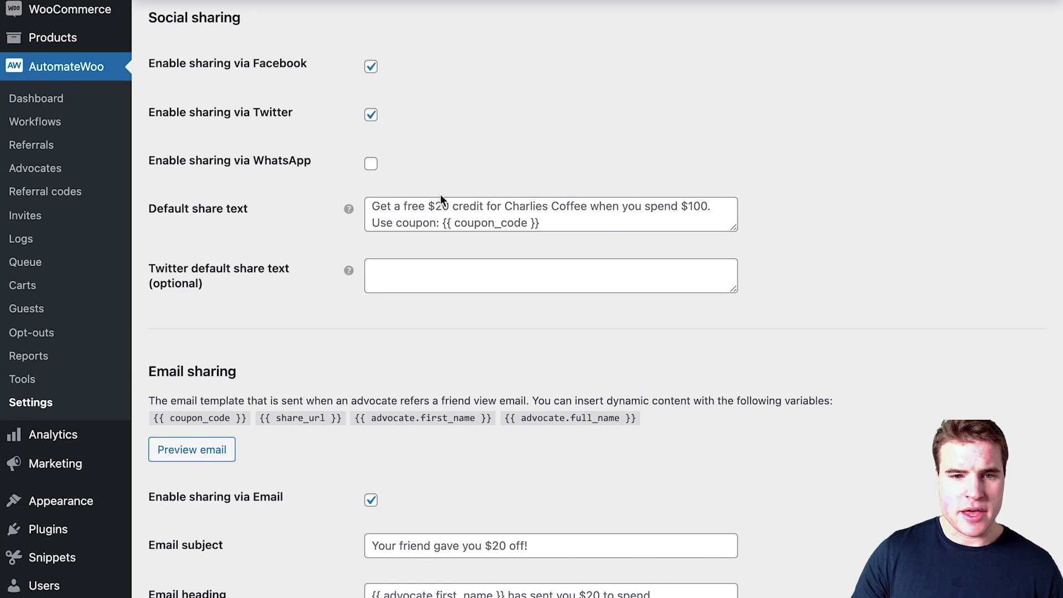
{"action": "scroll", "coordinate": [445, 211], "scroll_direction": "down", "scroll_amount": 5}
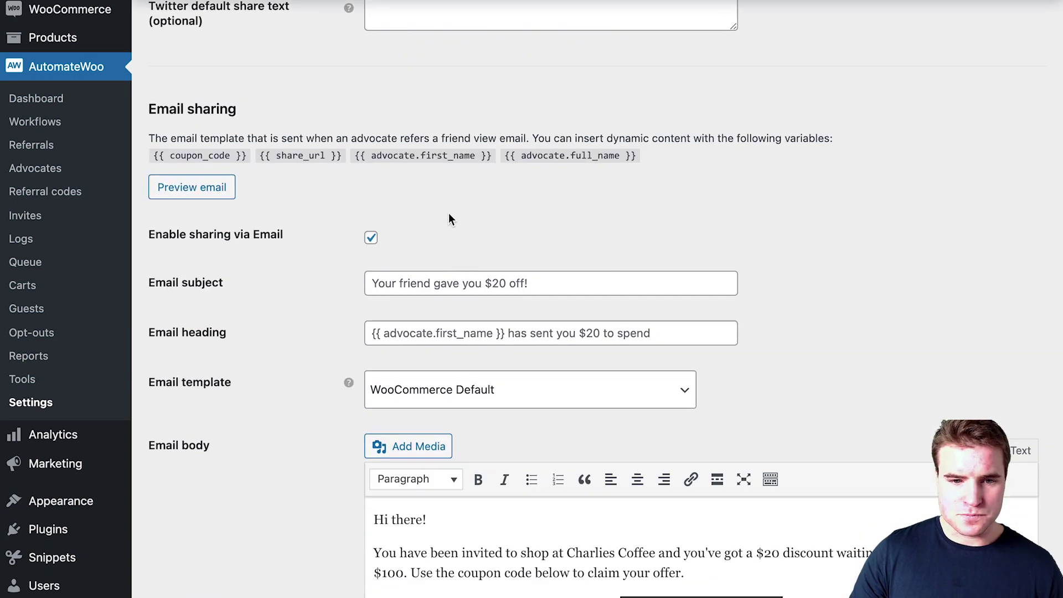
{"action": "scroll", "coordinate": [448, 216], "scroll_direction": "down", "scroll_amount": 2}
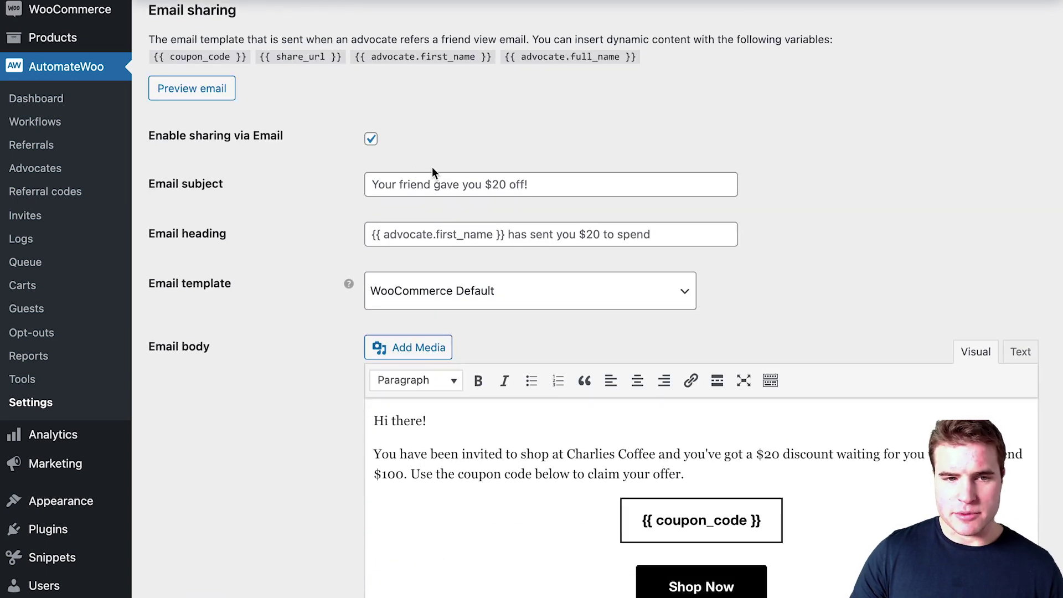
{"action": "scroll", "coordinate": [434, 167], "scroll_direction": "down", "scroll_amount": 2}
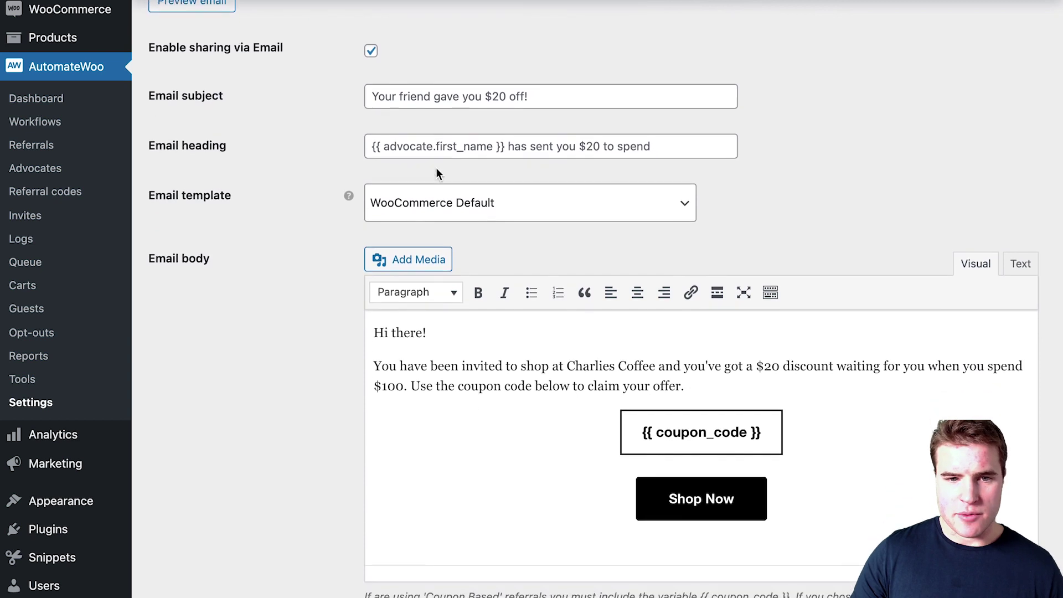
{"action": "scroll", "coordinate": [476, 201], "scroll_direction": "down", "scroll_amount": 2}
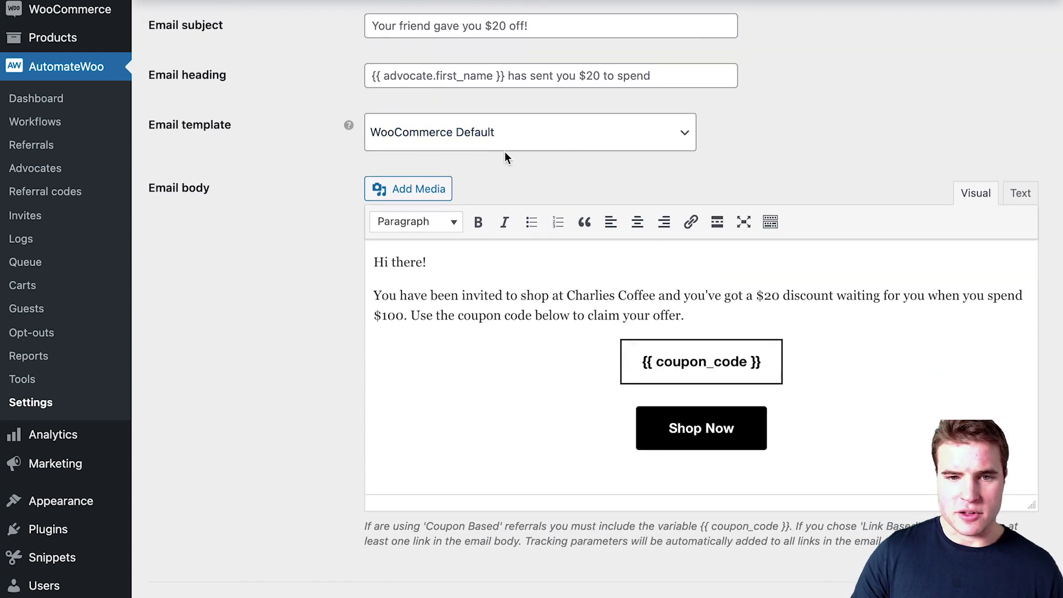
{"action": "left_click", "coordinate": [504, 148]}
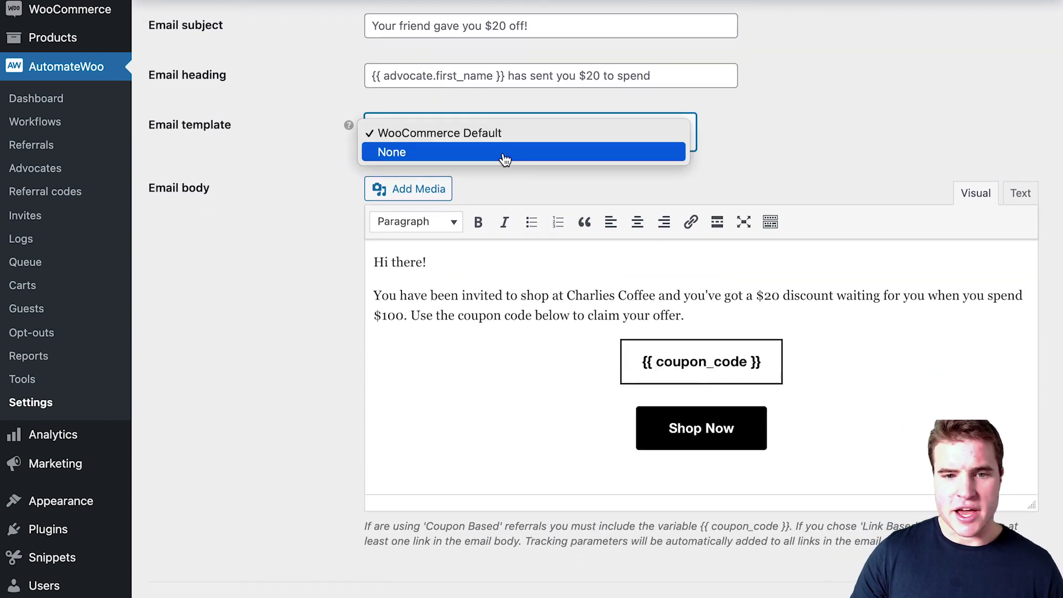
{"action": "left_click", "coordinate": [503, 137]}
{"action": "scroll", "coordinate": [675, 254], "scroll_direction": "up", "scroll_amount": 2}
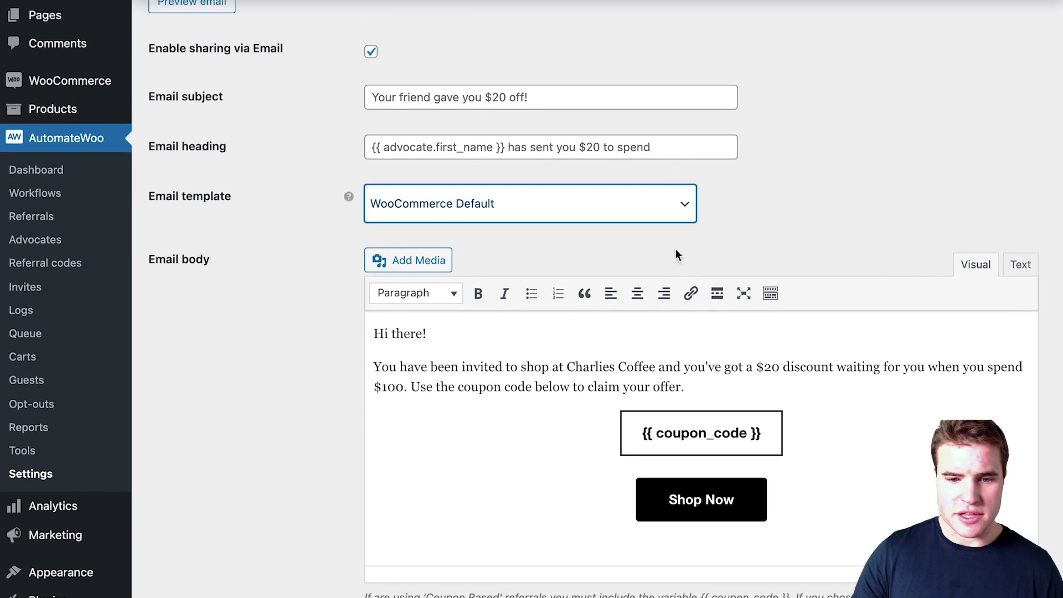
{"action": "left_click_drag", "start_coordinate": [791, 594], "coordinate": [698, 594]}
{"action": "scroll", "coordinate": [410, 253], "scroll_direction": "up", "scroll_amount": 4}
{"action": "left_click_drag", "start_coordinate": [635, 150], "coordinate": [149, 160]}
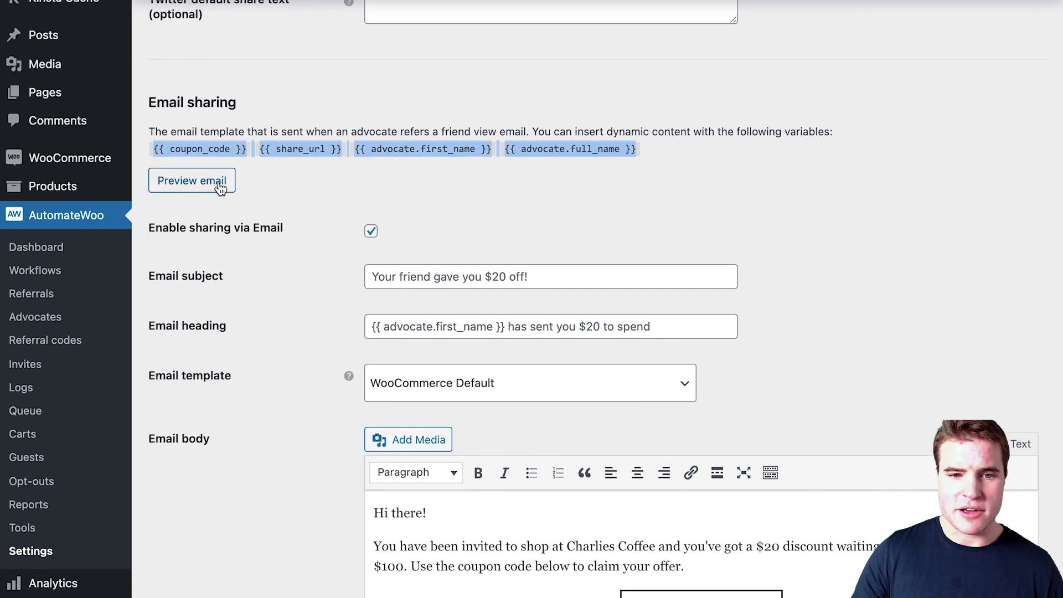
{"action": "left_click", "coordinate": [192, 181]}
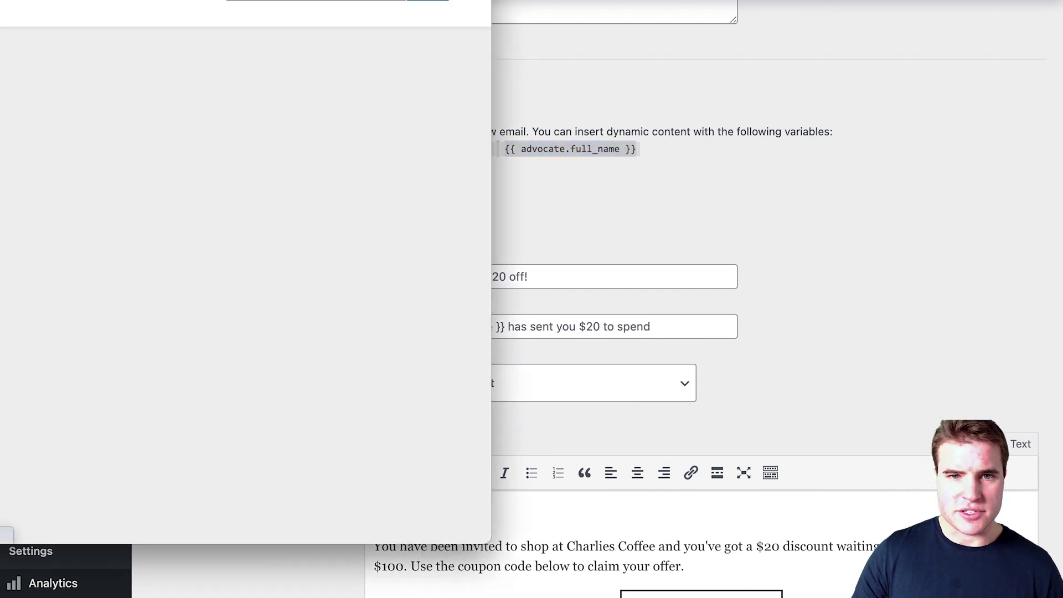
Step: Close the email preview and change the email subject to 'Your friend to spend $10'
{"action": "scroll", "coordinate": [652, 168], "scroll_direction": "down", "scroll_amount": 2}
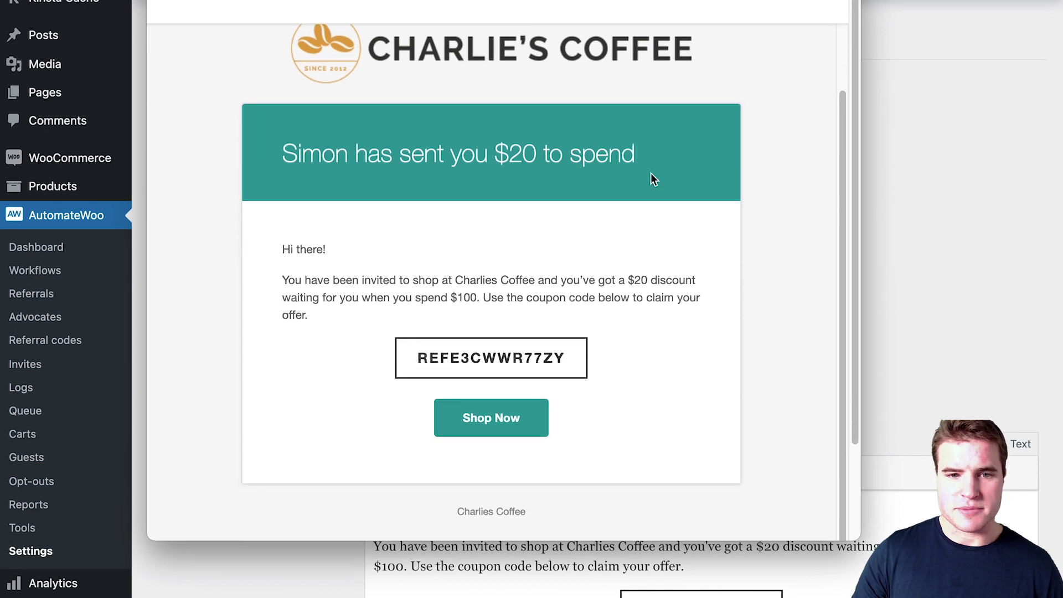
{"action": "scroll", "coordinate": [650, 173], "scroll_direction": "up", "scroll_amount": 1}
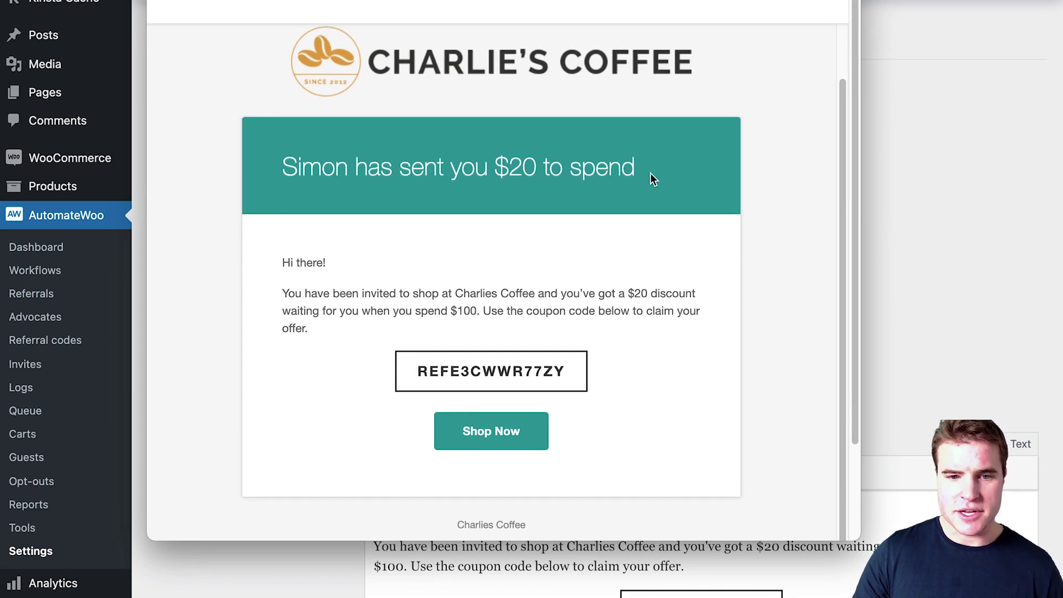
{"action": "key", "text": "Escape"}
{"action": "left_click", "coordinate": [457, 276]}
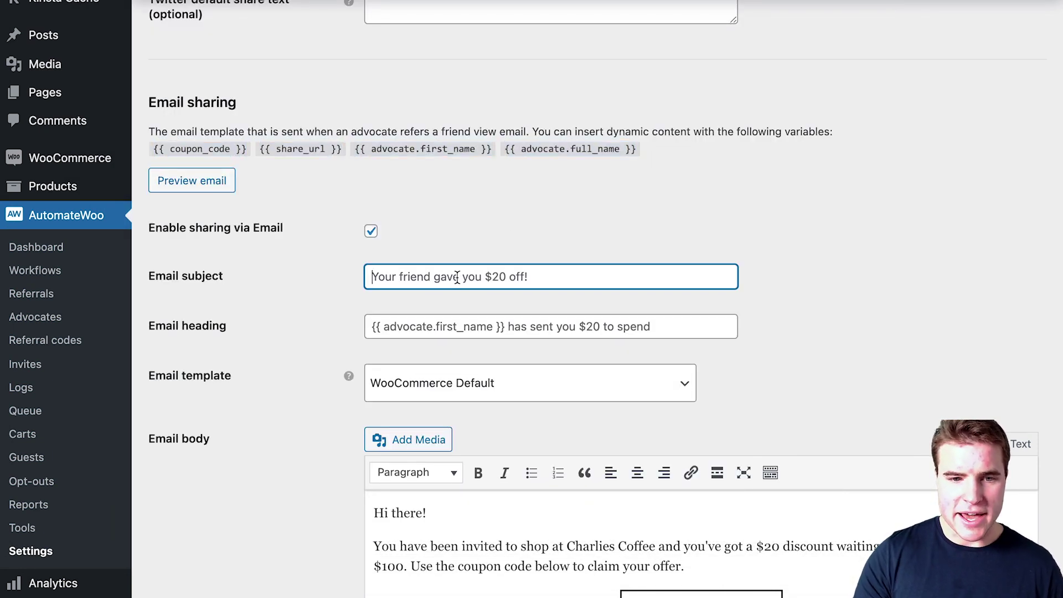
{"action": "key", "text": "super+a"}
{"action": "type", "text": "Your friend to spend $10"}
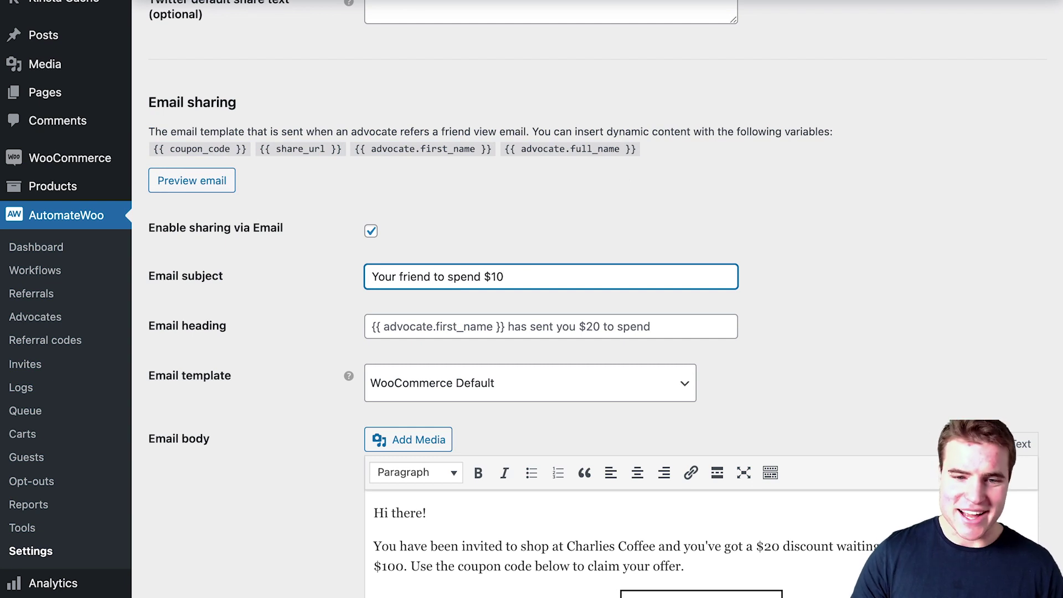
{"action": "key", "text": "super+a"}
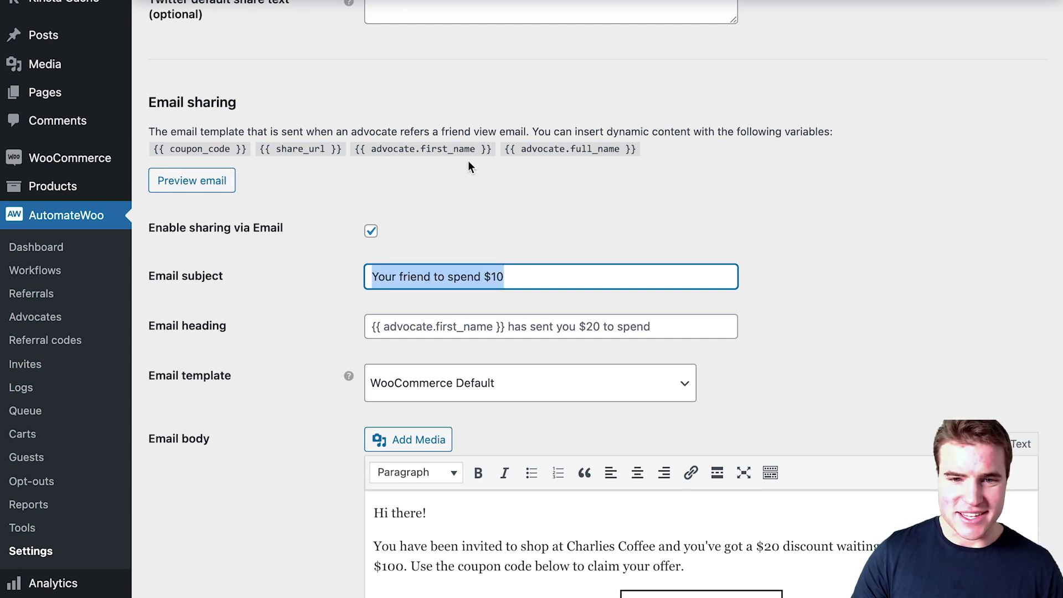
{"action": "left_click_drag", "start_coordinate": [489, 149], "coordinate": [408, 149]}
{"action": "left_click_drag", "start_coordinate": [409, 149], "coordinate": [377, 149]}
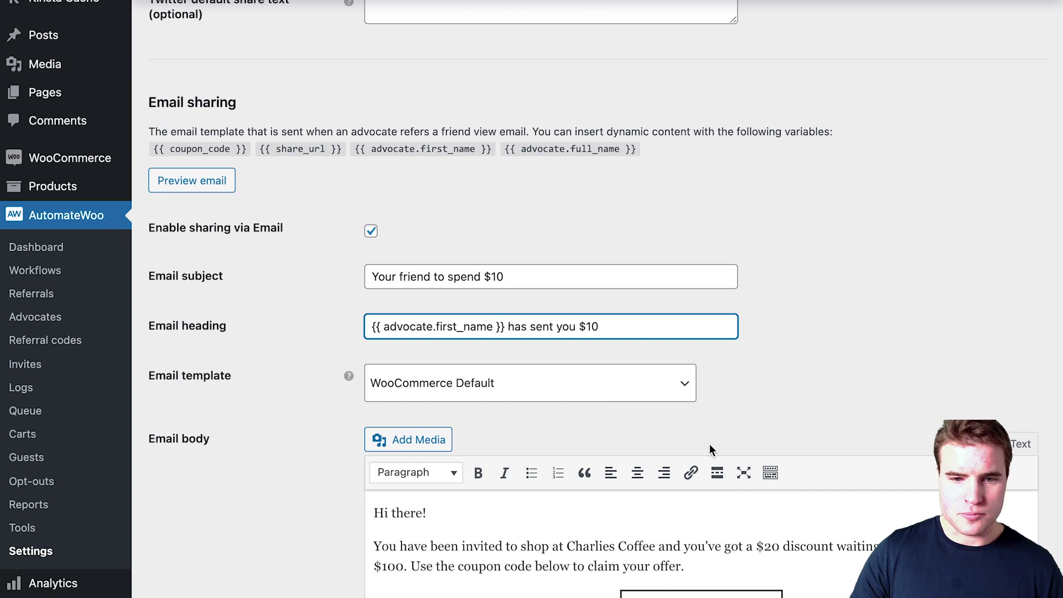
{"action": "scroll", "coordinate": [719, 470], "scroll_direction": "down", "scroll_amount": 3}
{"action": "scroll", "coordinate": [486, 463], "scroll_direction": "down", "scroll_amount": 3}
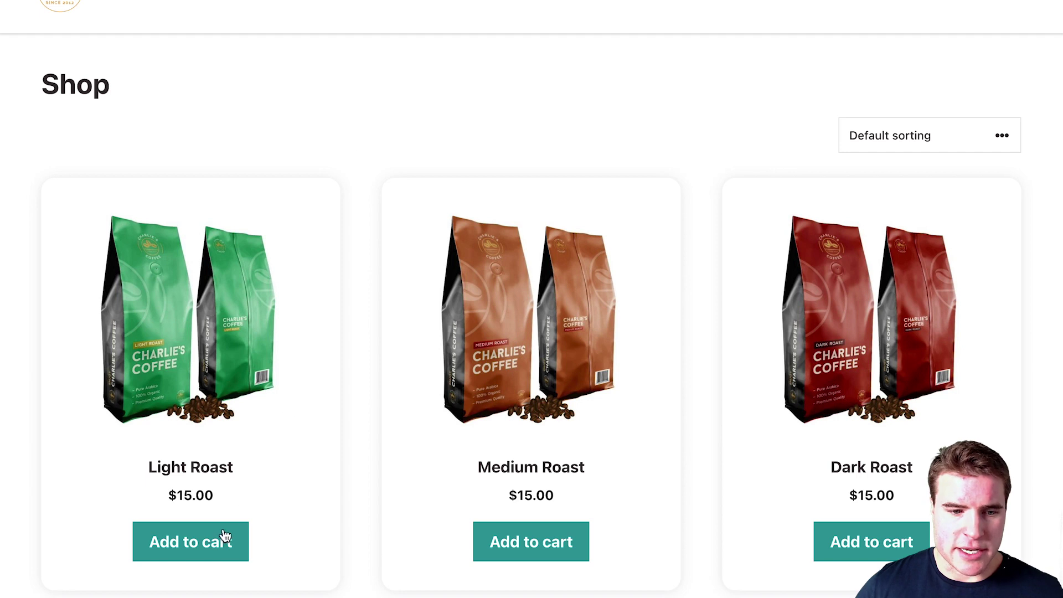
Step: Order Light Roast through checkout, then go to the refer-by-email page from the order confirmation
{"action": "left_click", "coordinate": [224, 536]}
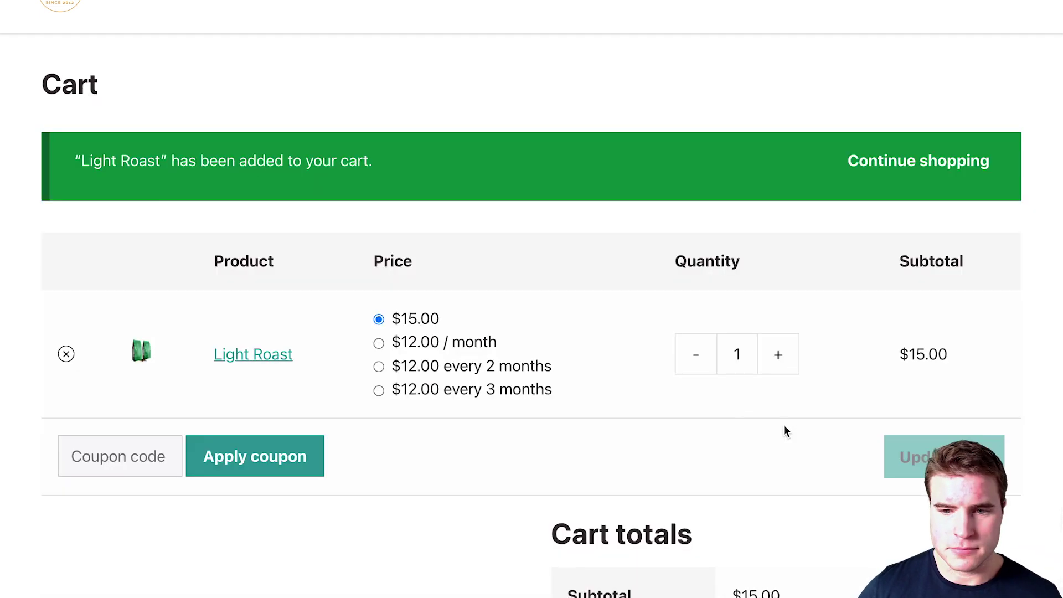
{"action": "scroll", "coordinate": [829, 428], "scroll_direction": "down", "scroll_amount": 3}
{"action": "scroll", "coordinate": [829, 428], "scroll_direction": "down", "scroll_amount": 3}
{"action": "left_click", "coordinate": [782, 572]}
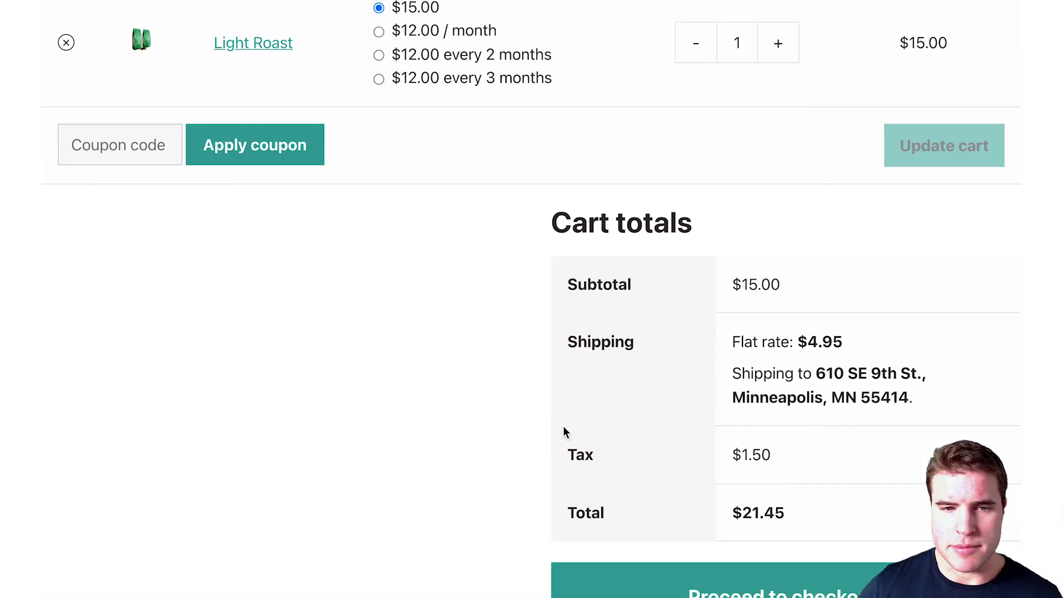
{"action": "scroll", "coordinate": [483, 419], "scroll_direction": "down", "scroll_amount": 9}
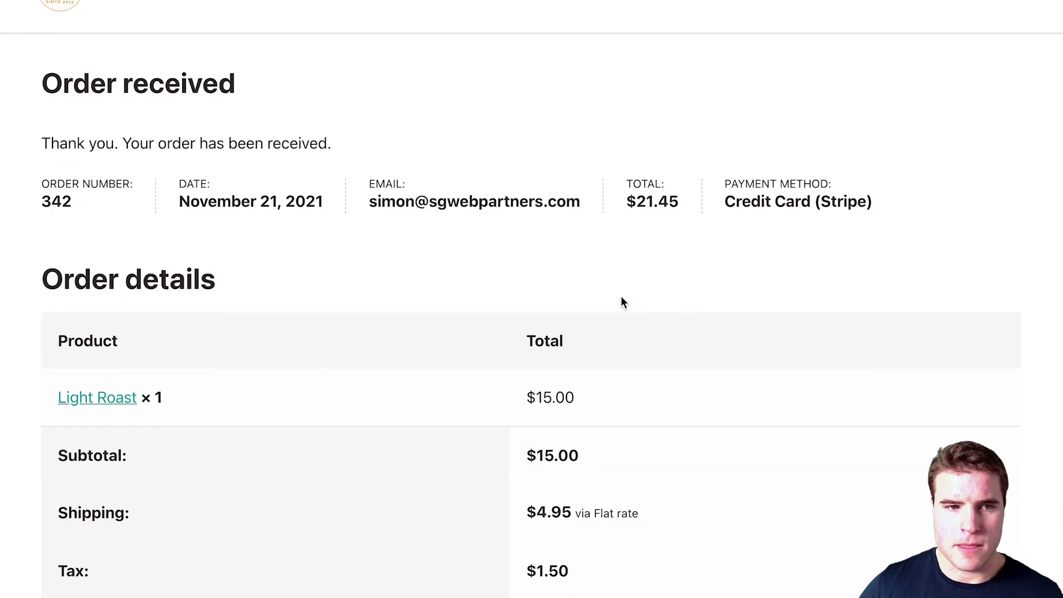
{"action": "scroll", "coordinate": [621, 299], "scroll_direction": "down", "scroll_amount": 4}
{"action": "scroll", "coordinate": [621, 304], "scroll_direction": "down", "scroll_amount": 8}
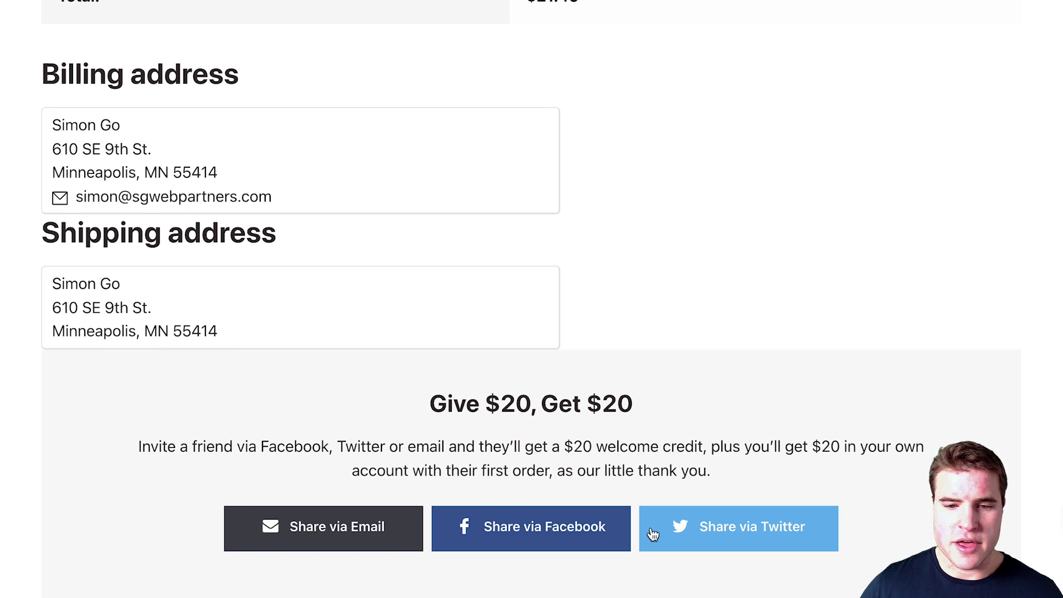
{"action": "left_click", "coordinate": [368, 551]}
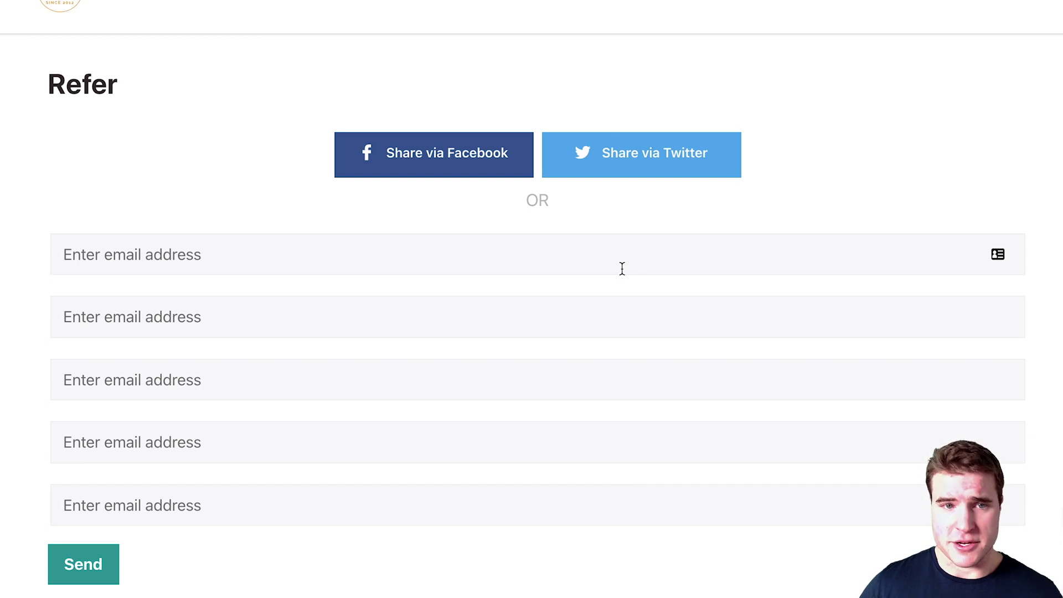
Step: Enter a friend's email address in the first field and send one referral email
{"action": "left_click", "coordinate": [605, 256]}
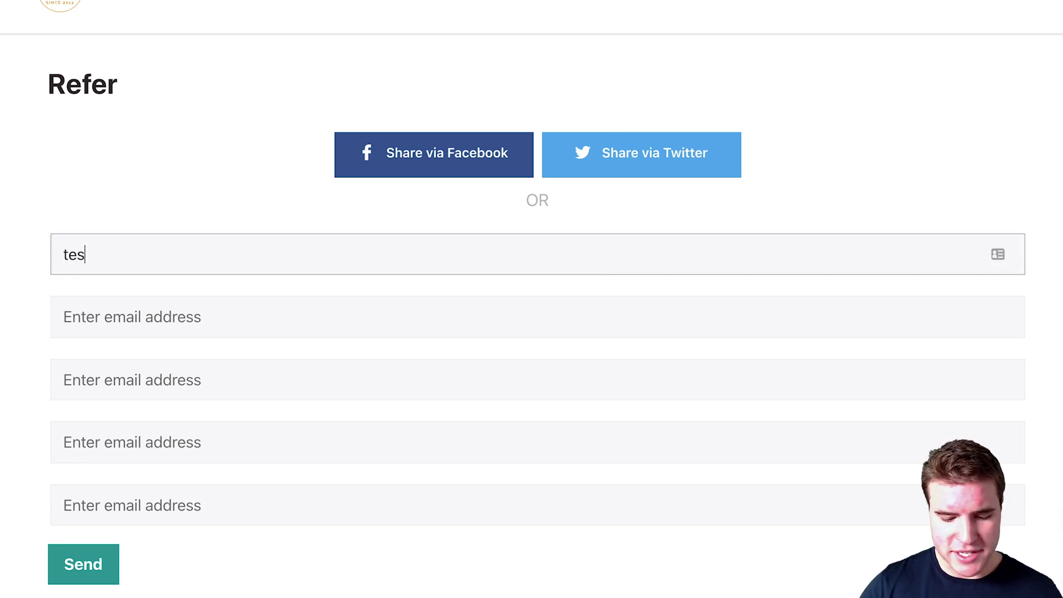
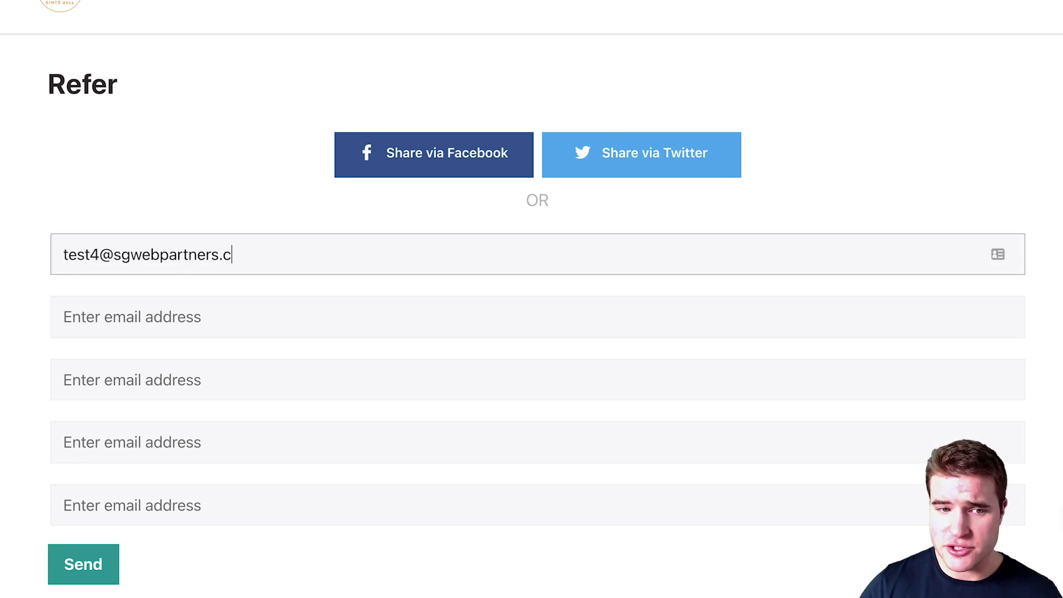
{"action": "left_click", "coordinate": [105, 573]}
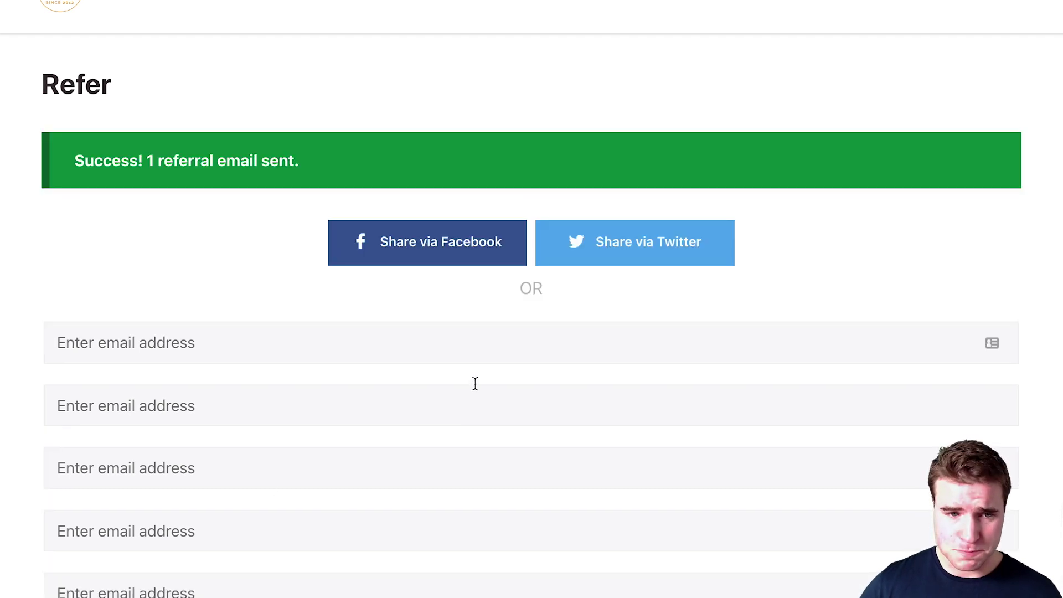
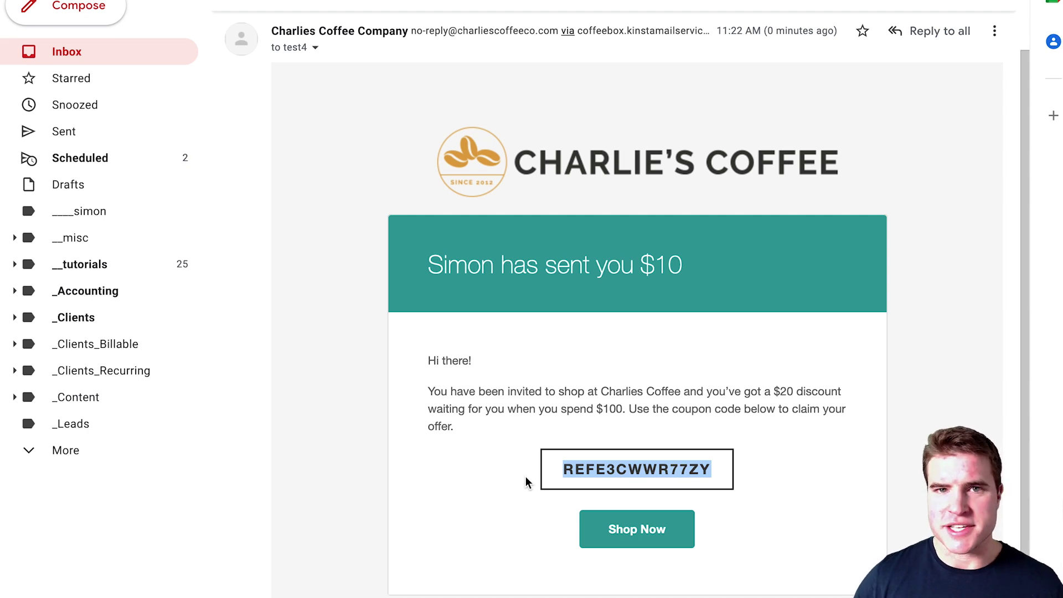
Step: Select and copy the referral coupon code from the Gmail invite
{"action": "left_click", "coordinate": [526, 480]}
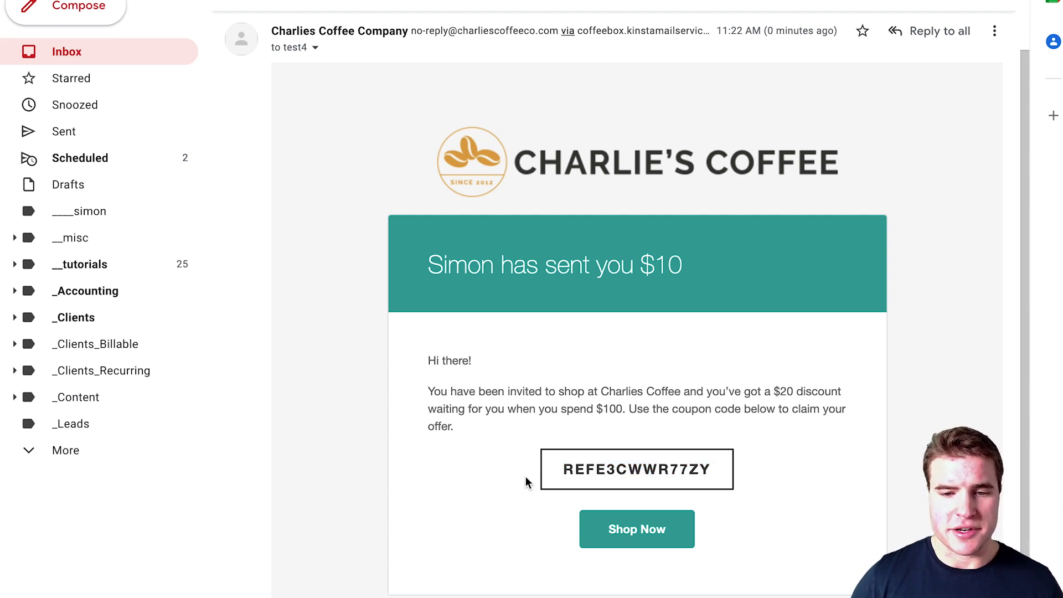
{"action": "left_click_drag", "start_coordinate": [560, 469], "coordinate": [712, 469]}
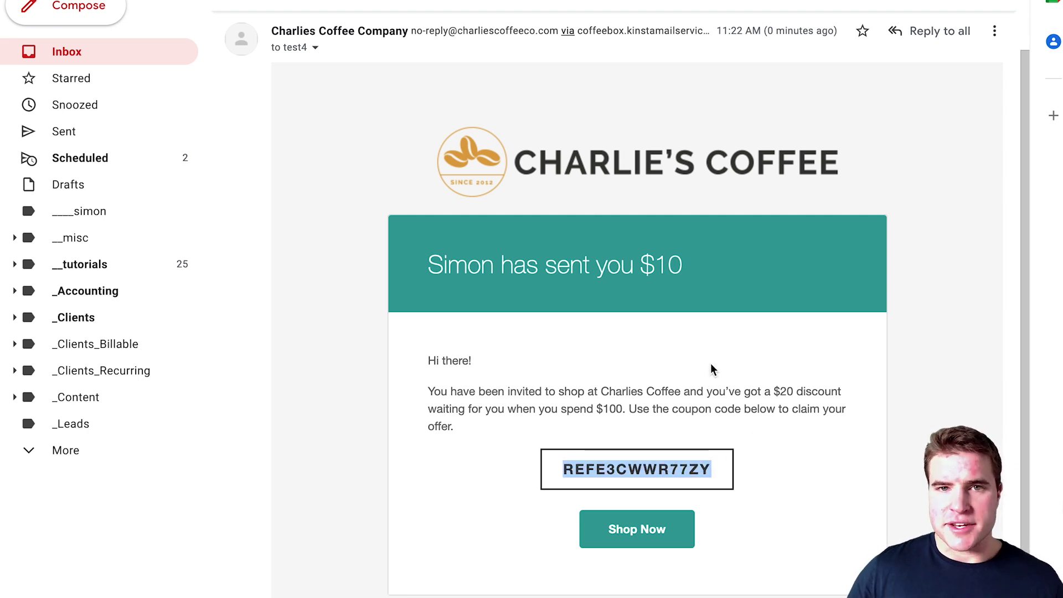
{"action": "left_click_drag", "start_coordinate": [794, 390], "coordinate": [779, 390]}
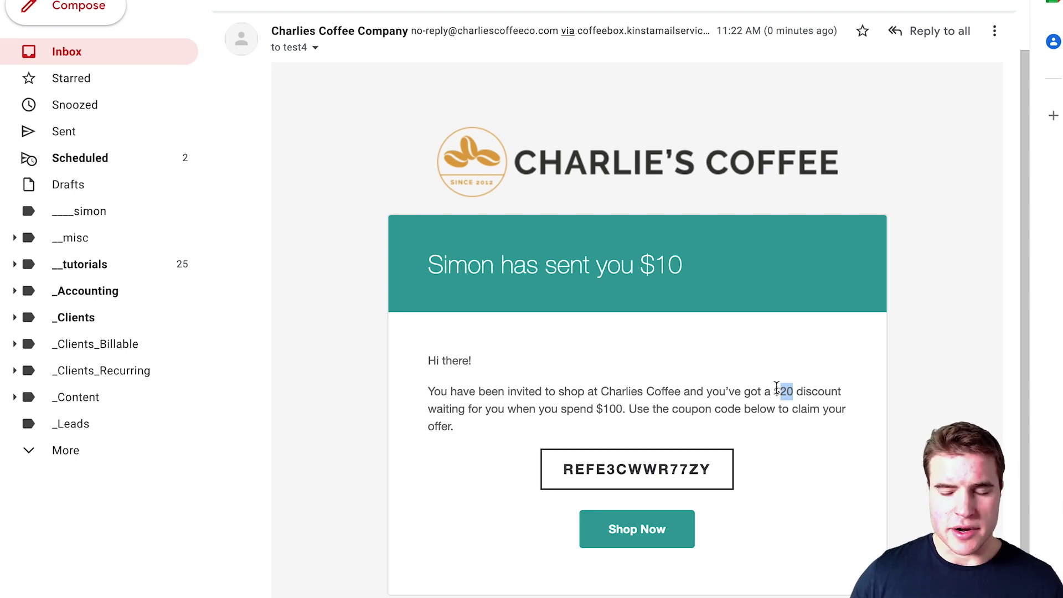
{"action": "left_click_drag", "start_coordinate": [716, 469], "coordinate": [567, 473]}
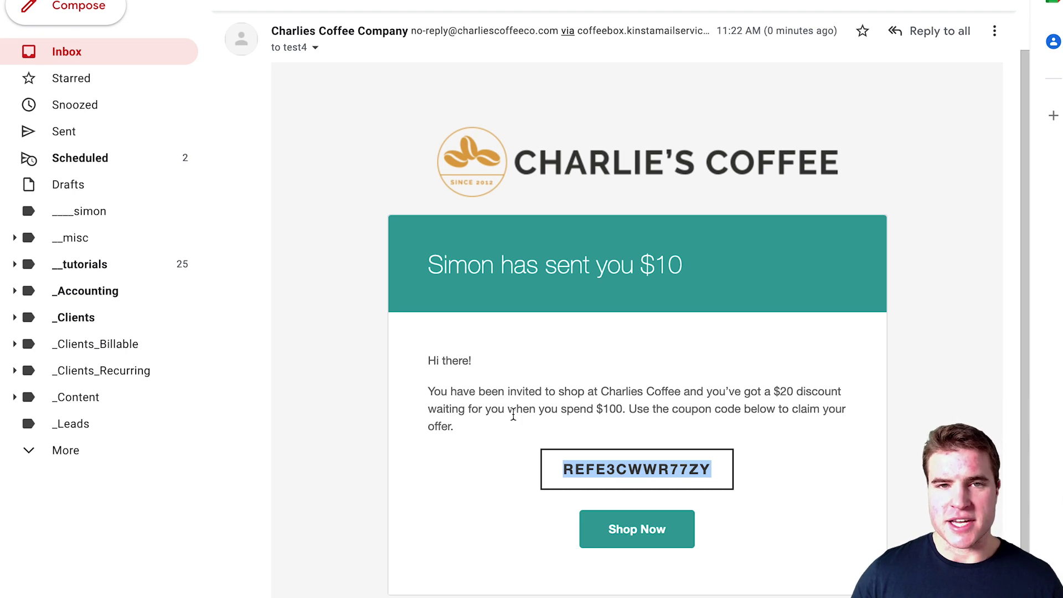
{"action": "left_click_drag", "start_coordinate": [457, 423], "coordinate": [414, 401]}
{"action": "left_click_drag", "start_coordinate": [720, 467], "coordinate": [560, 471]}
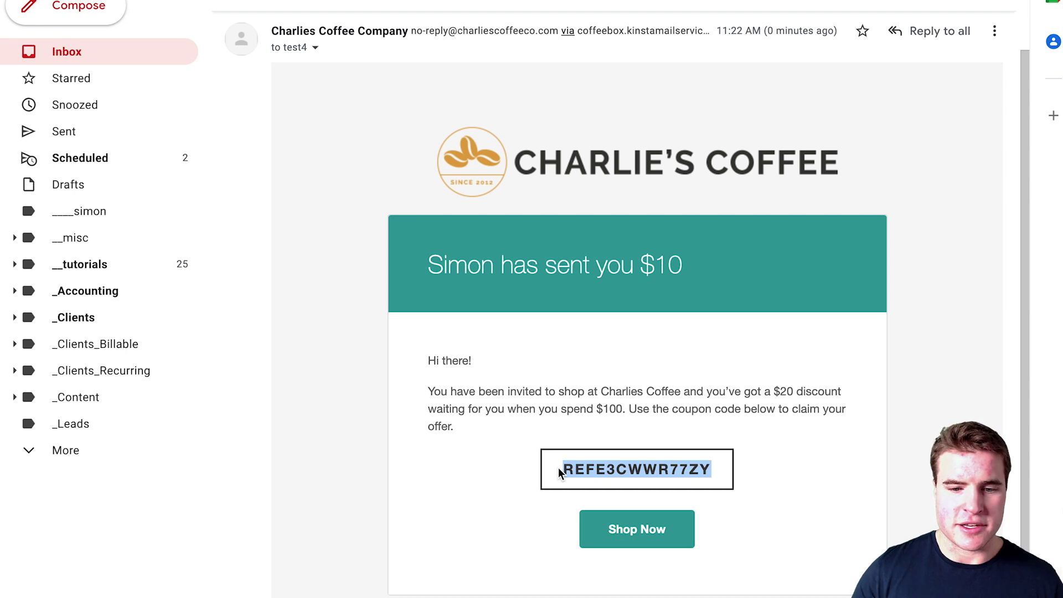
{"action": "left_click", "coordinate": [736, 503]}
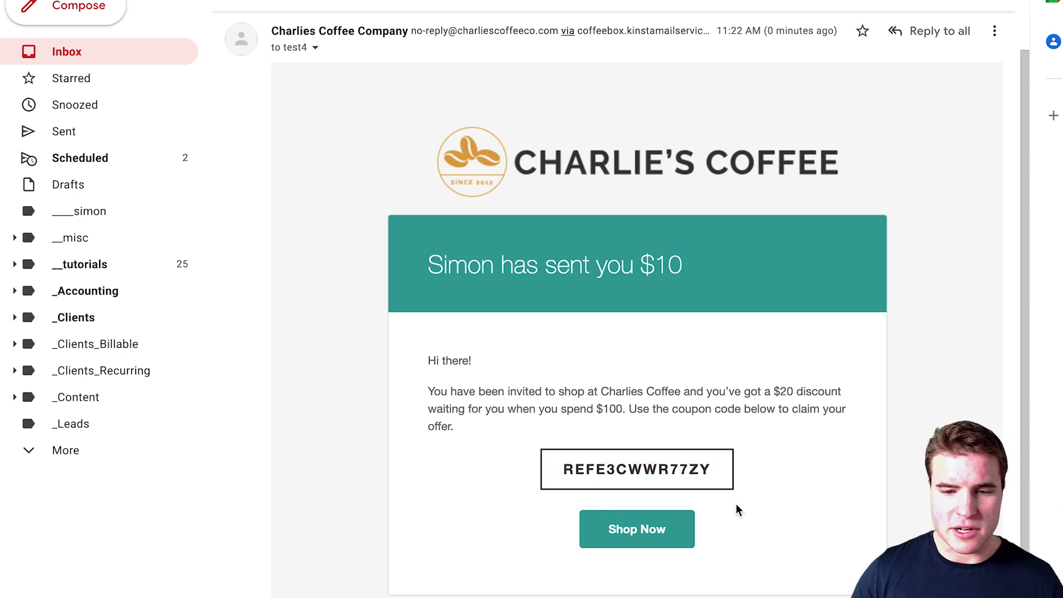
Step: Copy the Shop Now link address and open it in a new private window
{"action": "right_click", "coordinate": [659, 528]}
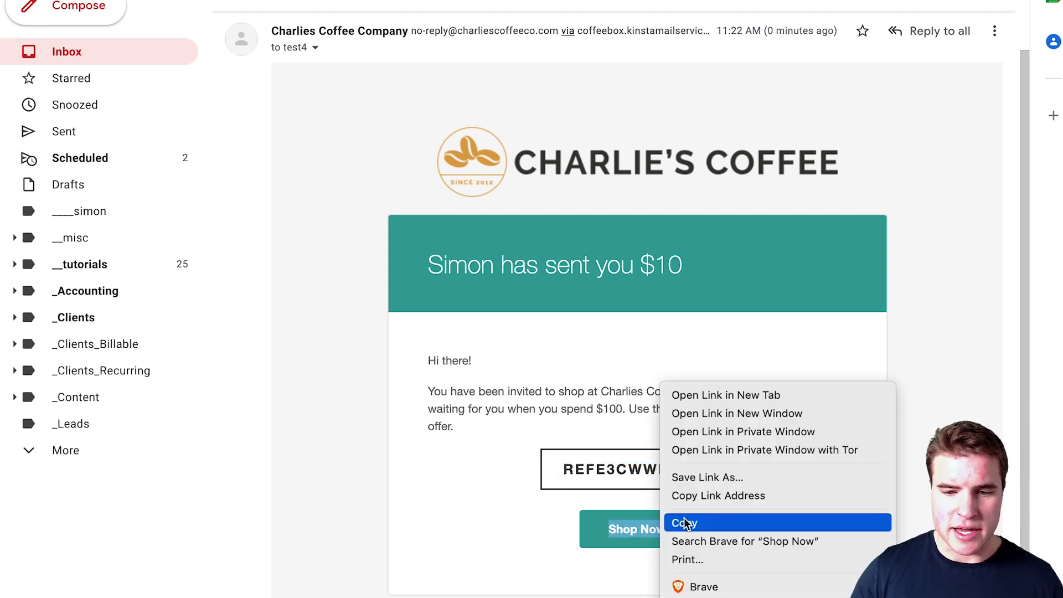
{"action": "left_click", "coordinate": [688, 497]}
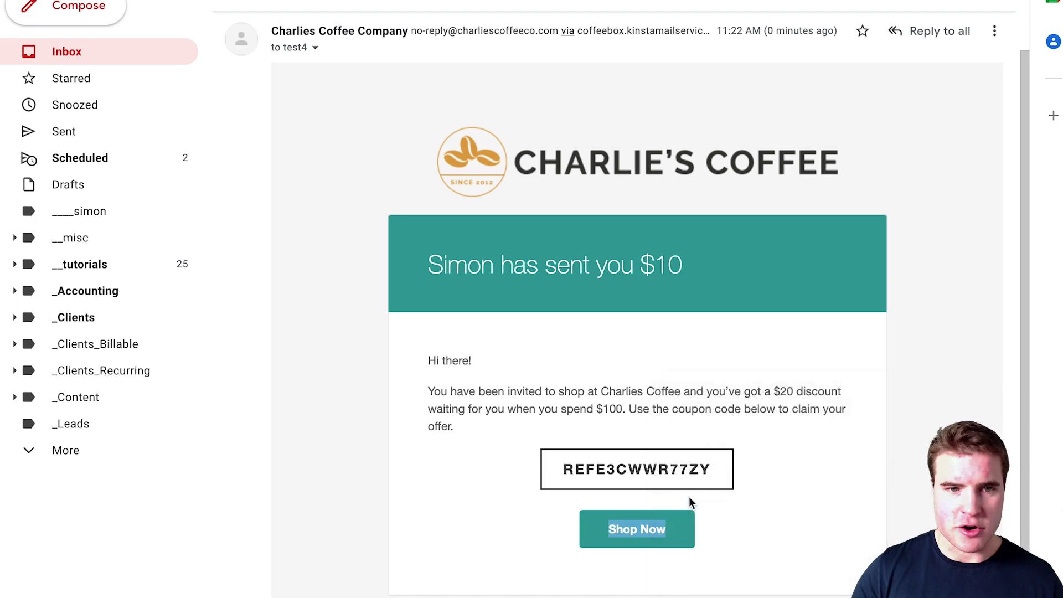
{"action": "key", "text": "super+shift+n"}
{"action": "key", "text": "Return"}
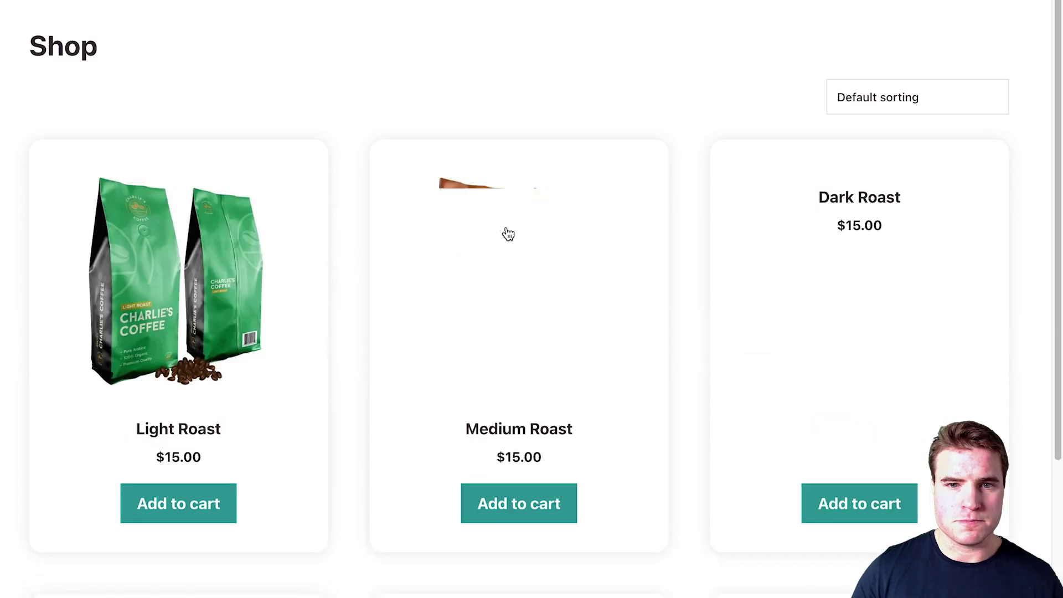
Step: Add Light Roast and Decaf Coffee to the cart and proceed to checkout with a $30.00 subtotal
{"action": "left_click", "coordinate": [225, 259]}
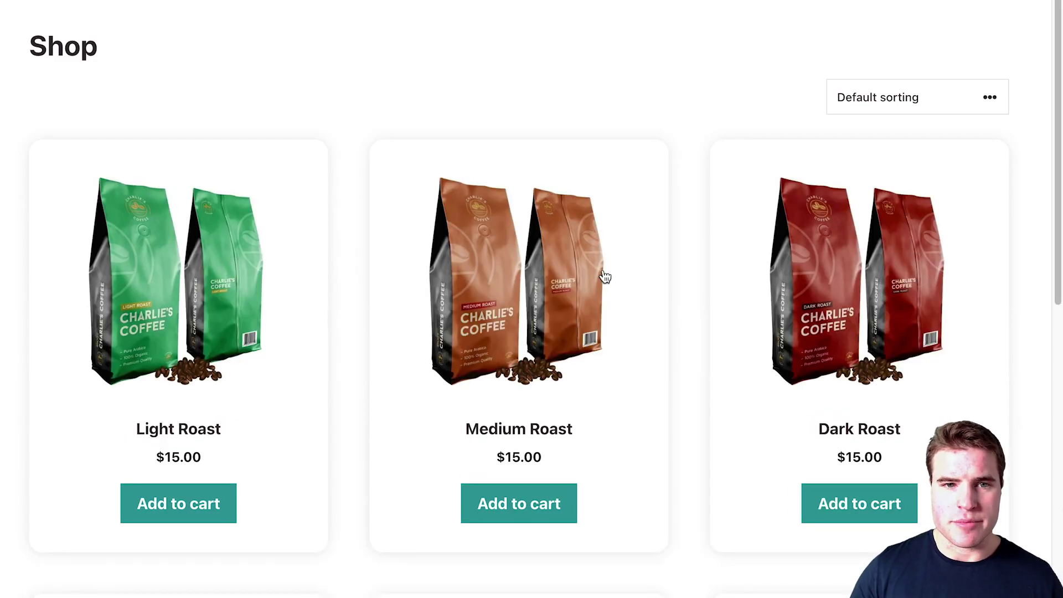
{"action": "scroll", "coordinate": [487, 230], "scroll_direction": "down", "scroll_amount": 2}
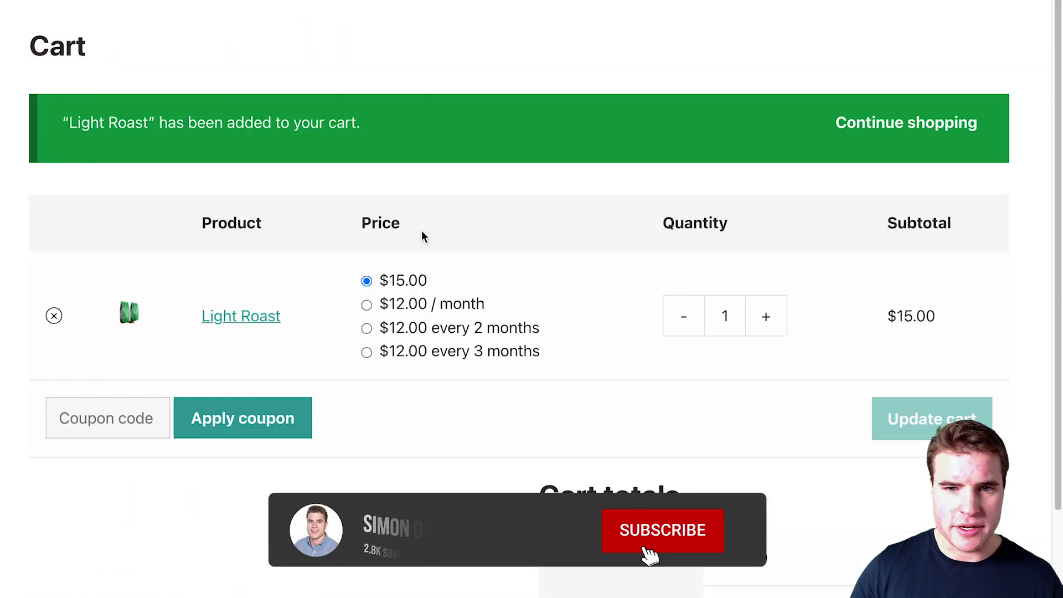
{"action": "scroll", "coordinate": [422, 231], "scroll_direction": "down", "scroll_amount": 5}
{"action": "scroll", "coordinate": [423, 234], "scroll_direction": "up", "scroll_amount": 2}
{"action": "scroll", "coordinate": [421, 235], "scroll_direction": "up", "scroll_amount": 3}
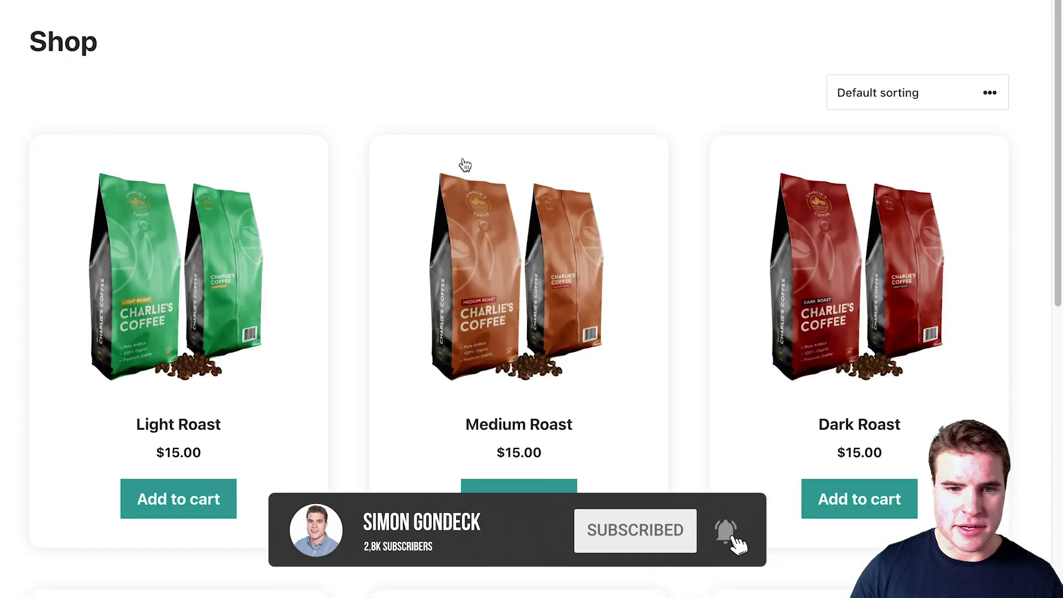
{"action": "scroll", "coordinate": [463, 164], "scroll_direction": "down", "scroll_amount": 3}
{"action": "scroll", "coordinate": [465, 168], "scroll_direction": "down", "scroll_amount": 3}
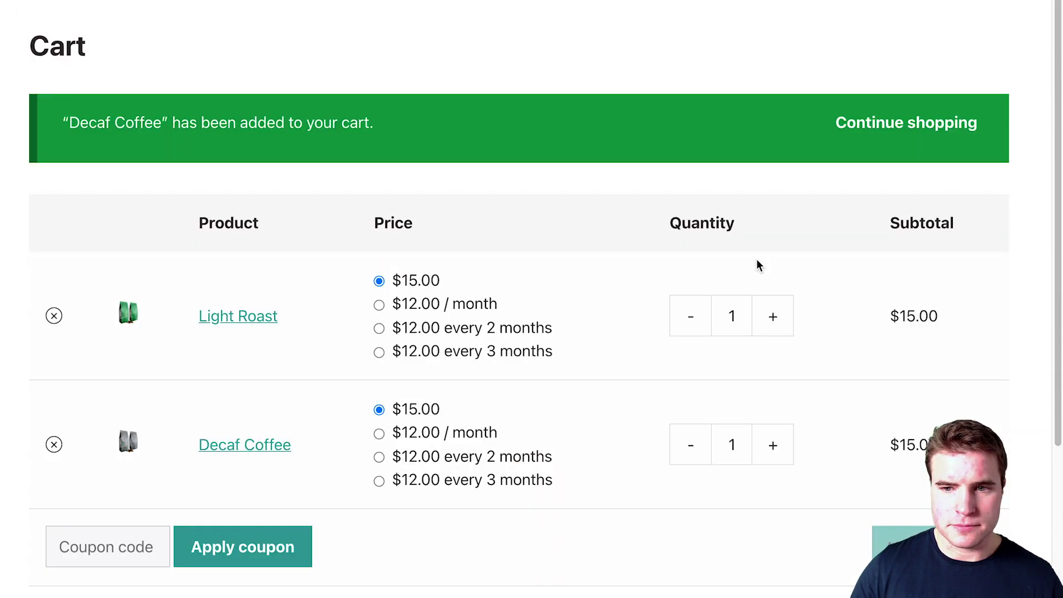
{"action": "scroll", "coordinate": [756, 257], "scroll_direction": "down", "scroll_amount": 5}
{"action": "scroll", "coordinate": [753, 257], "scroll_direction": "down", "scroll_amount": 2}
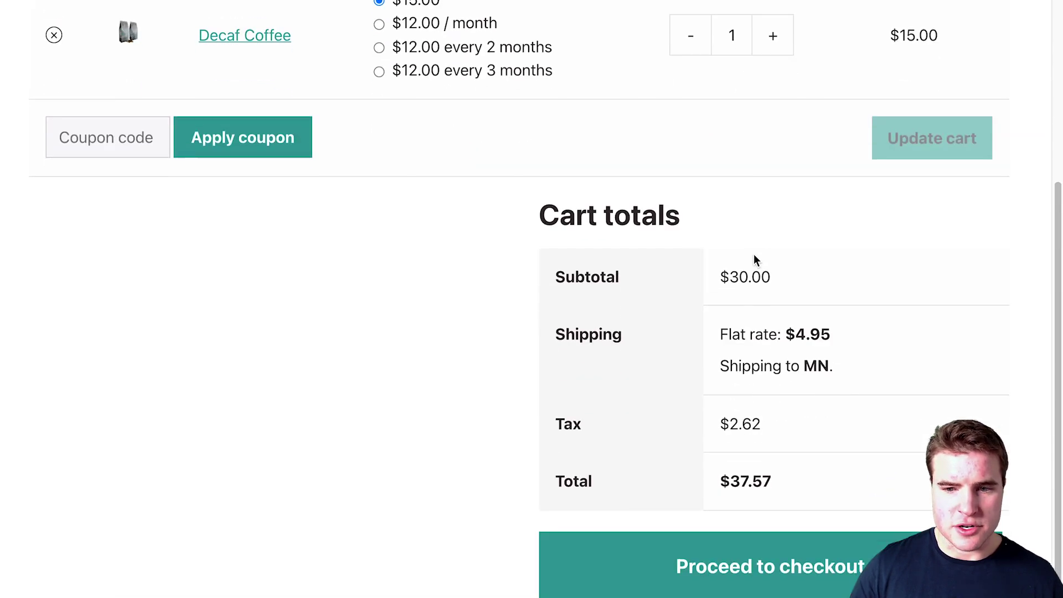
{"action": "left_click", "coordinate": [720, 580]}
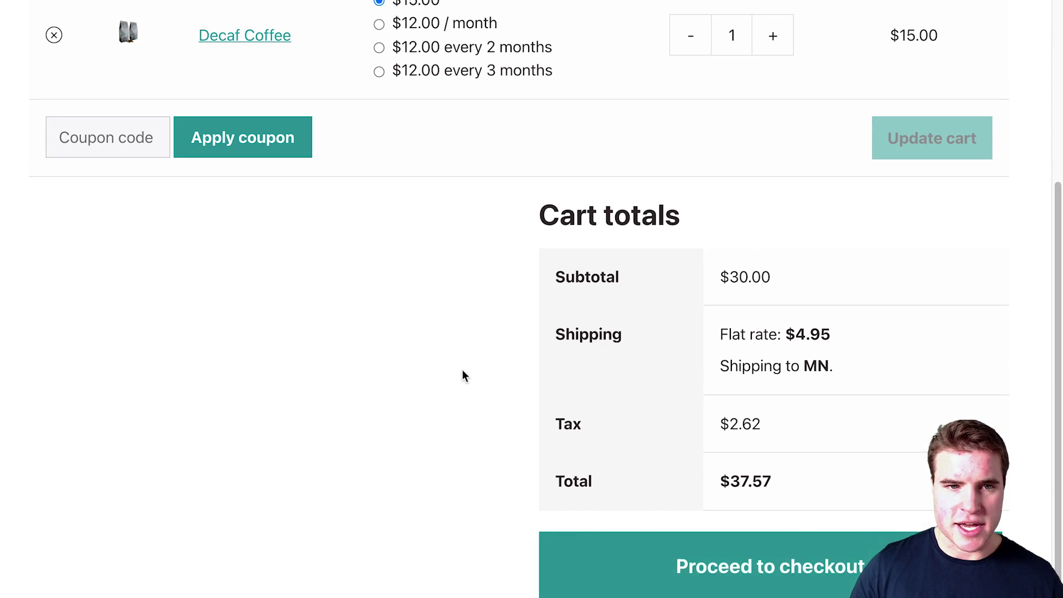
{"action": "scroll", "coordinate": [443, 360], "scroll_direction": "down", "scroll_amount": 1}
Step: Paste the copied referral coupon code into the checkout coupon field and apply it
{"action": "left_click", "coordinate": [356, 191]}
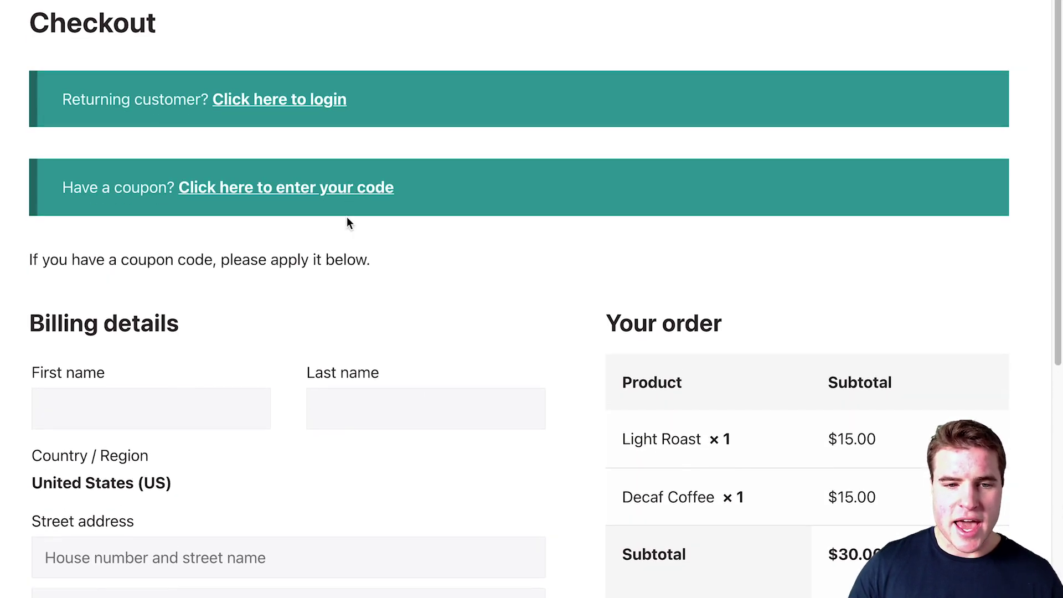
{"action": "left_click", "coordinate": [321, 302]}
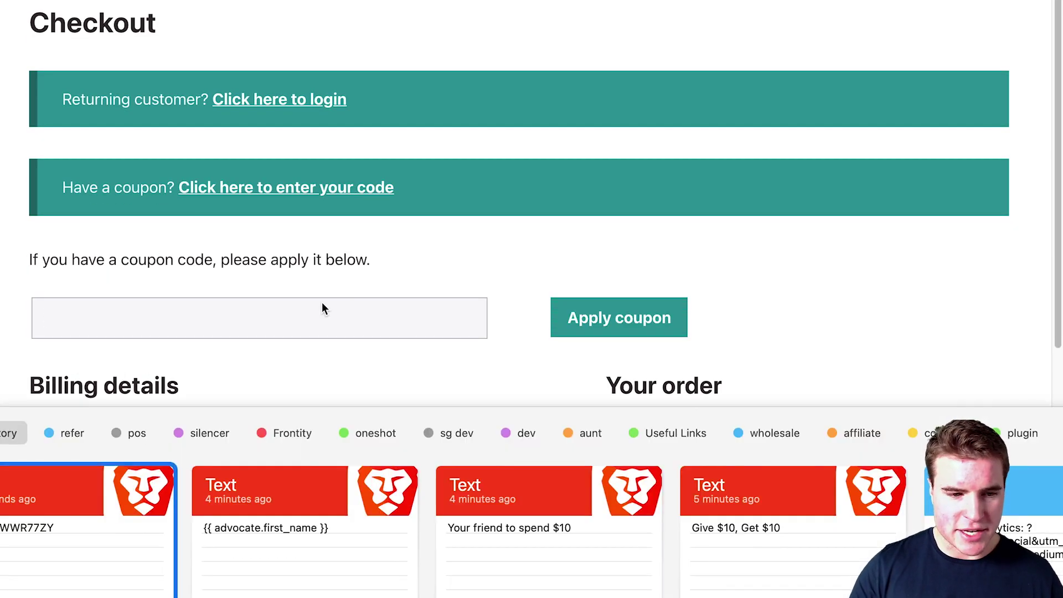
{"action": "key", "text": "Return"}
{"action": "left_click", "coordinate": [603, 313]}
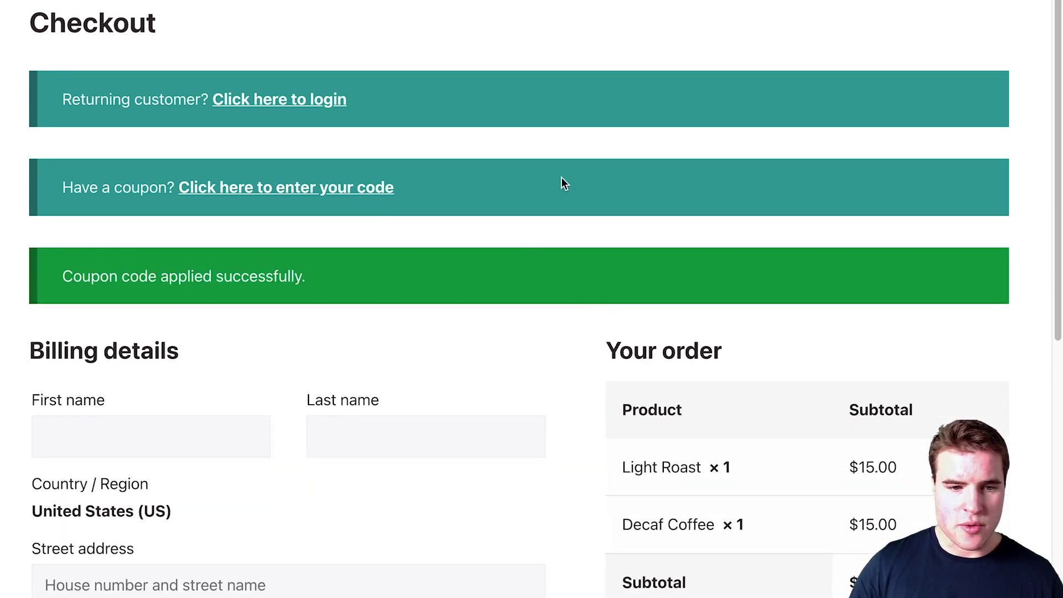
{"action": "scroll", "coordinate": [560, 177], "scroll_direction": "down", "scroll_amount": 5}
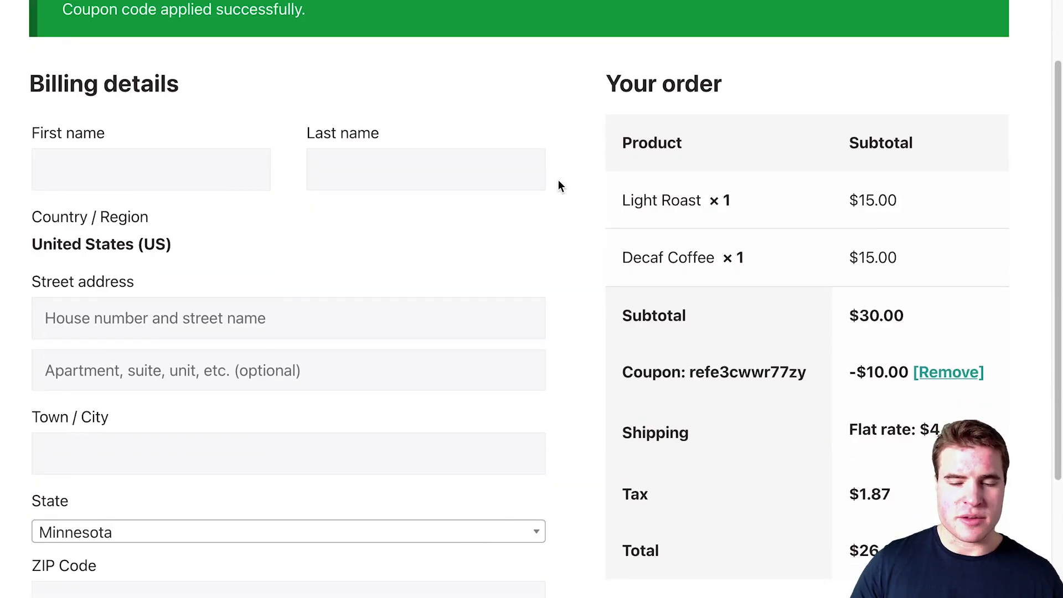
{"action": "scroll", "coordinate": [559, 183], "scroll_direction": "down", "scroll_amount": 1}
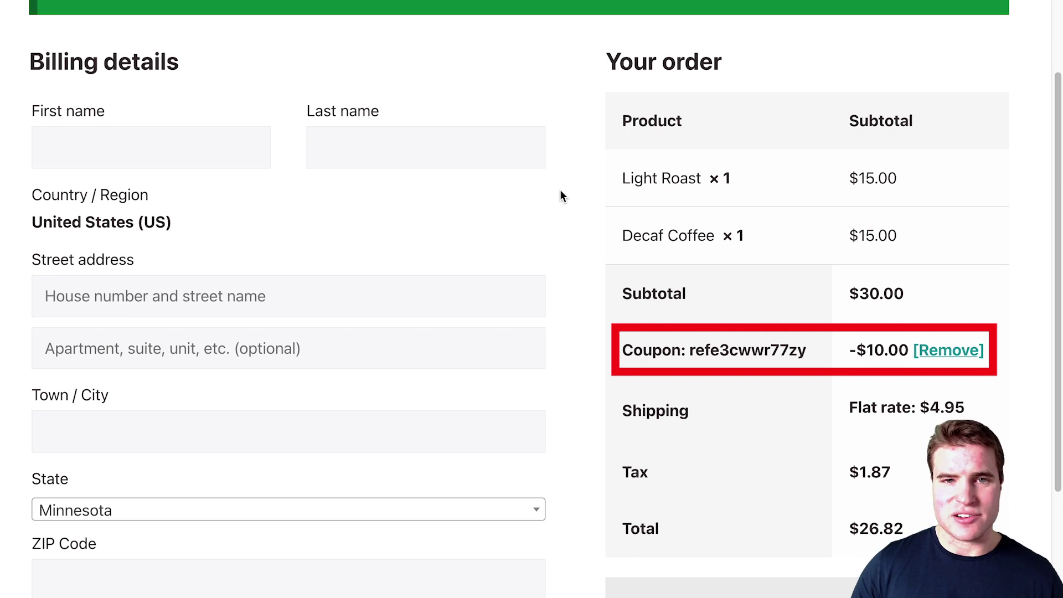
Step: Fill in the customer's name, billing address, e-mail and test card details, then place the order
{"action": "left_click", "coordinate": [207, 156]}
{"action": "type", "text": "Michael"}
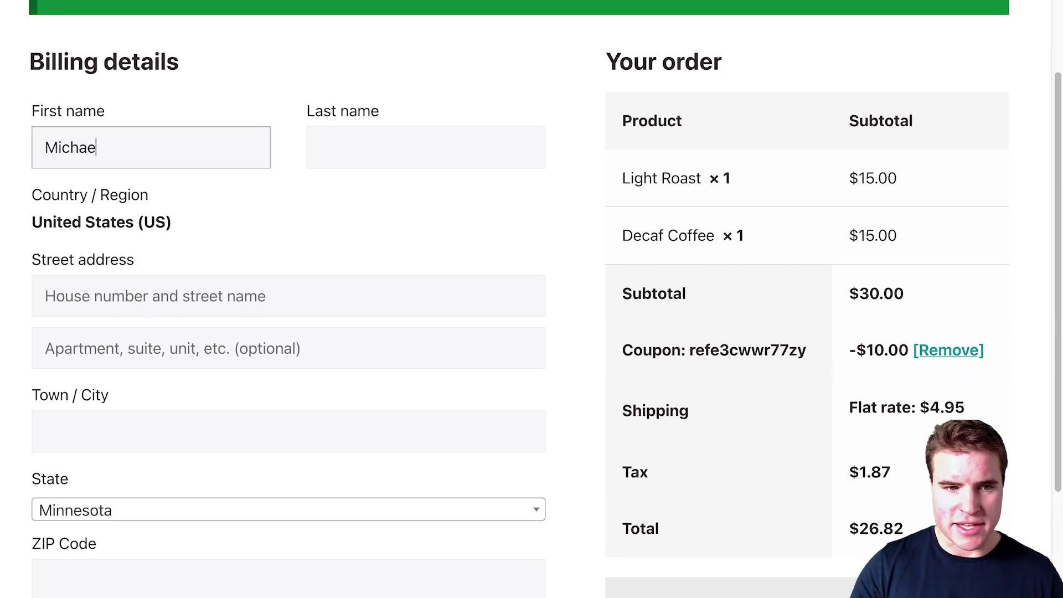
{"action": "key", "text": "Tab"}
{"action": "type", "text": "Jordan"}
{"action": "key", "text": "Tab"}
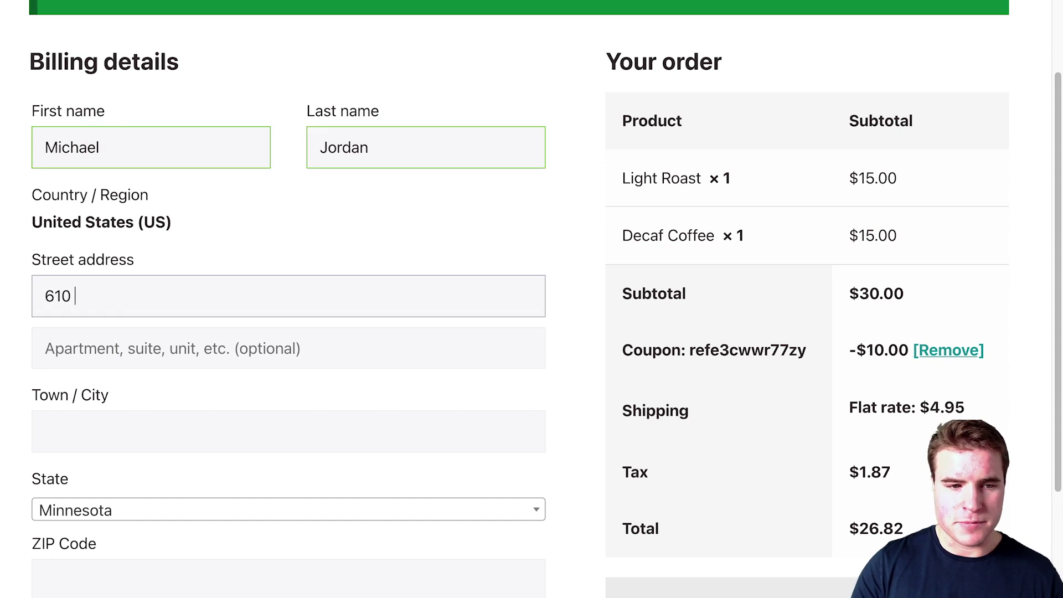
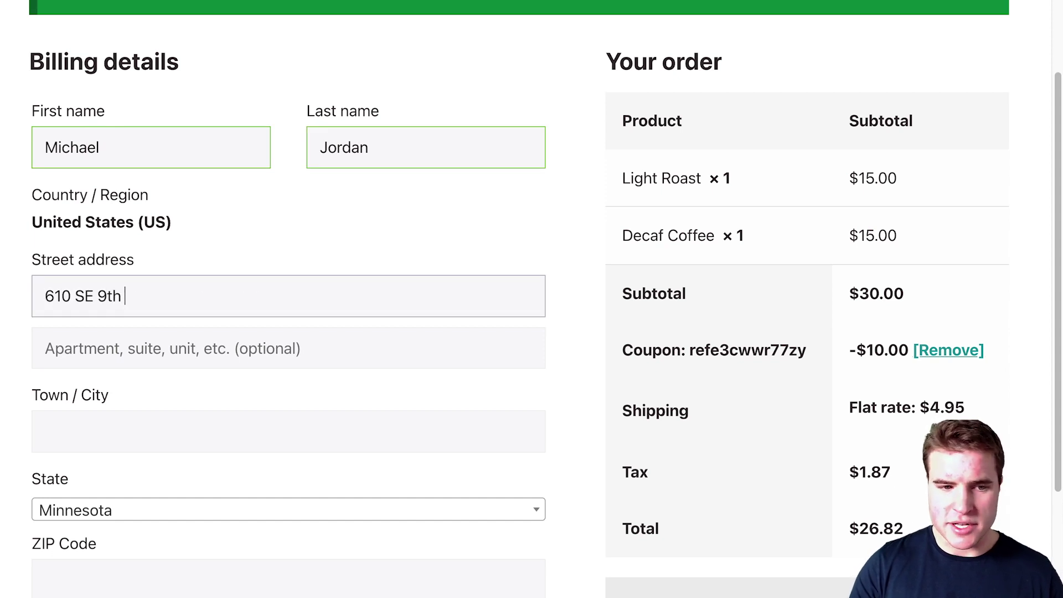
{"action": "key", "text": "Tab"}
{"action": "key", "text": "Tab"}
{"action": "type", "text": "Minneapolis"}
{"action": "key", "text": "Tab"}
{"action": "type", "text": "55414"}
{"action": "key", "text": "Tab"}
{"action": "key", "text": "Tab"}
{"action": "key", "text": "Tab"}
{"action": "key", "text": "Tab"}
{"action": "key", "text": "Tab"}
{"action": "type", "text": "42424242424242420920100"}
{"action": "key", "text": "Return"}
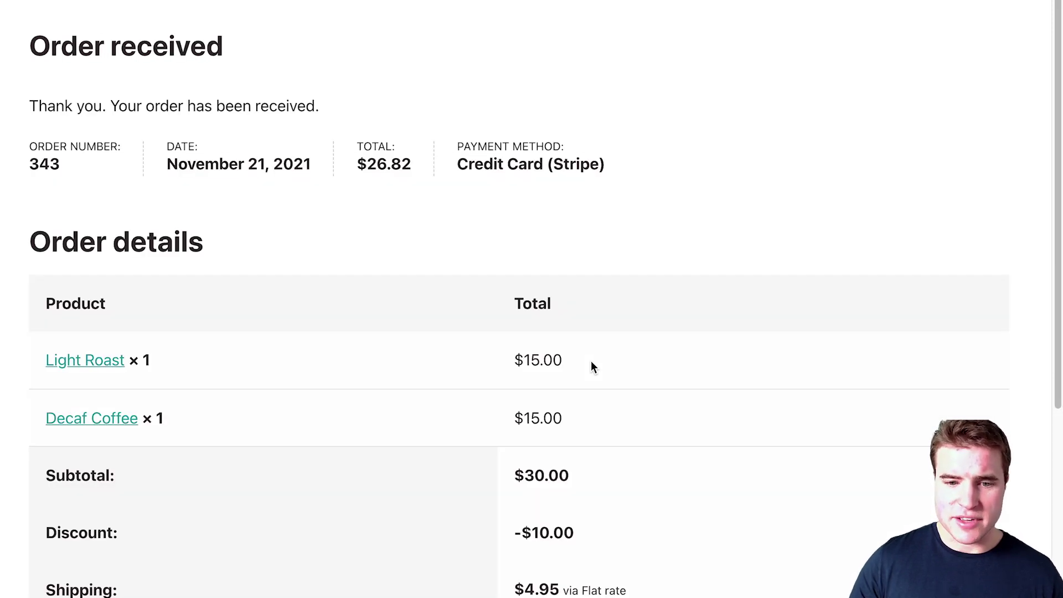
Step: Check the $10.00 discount on the order, then go to the account's Referrals section
{"action": "scroll", "coordinate": [590, 366], "scroll_direction": "down", "scroll_amount": 1}
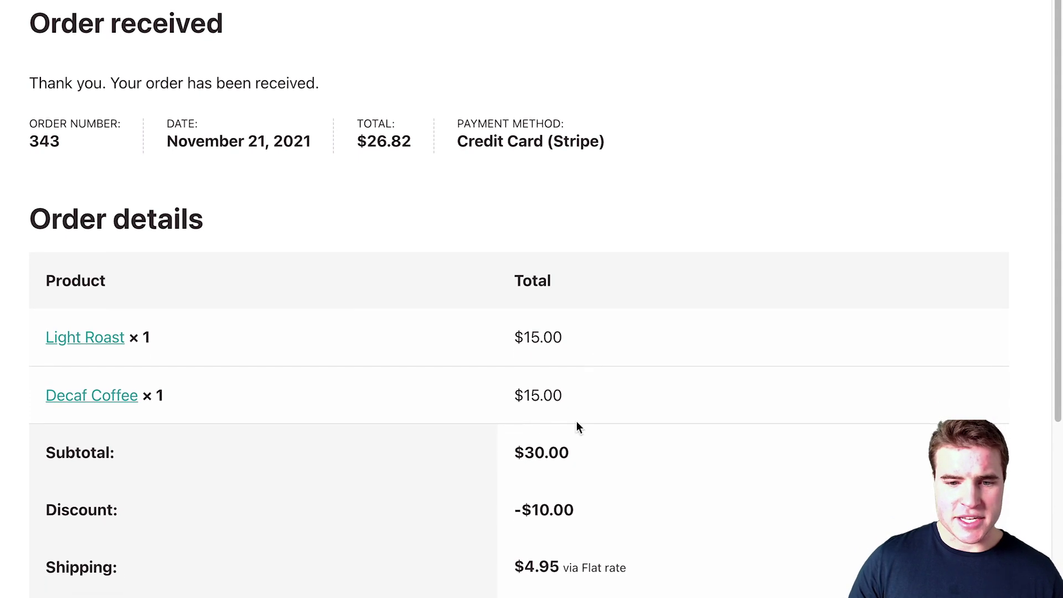
{"action": "left_click_drag", "start_coordinate": [580, 521], "coordinate": [520, 510]}
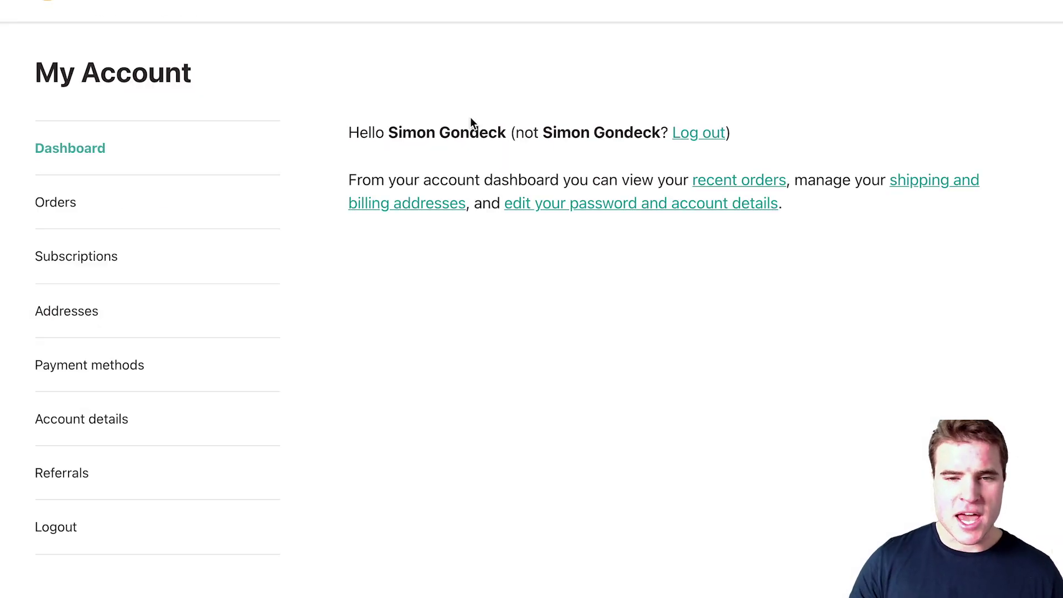
{"action": "left_click", "coordinate": [174, 489]}
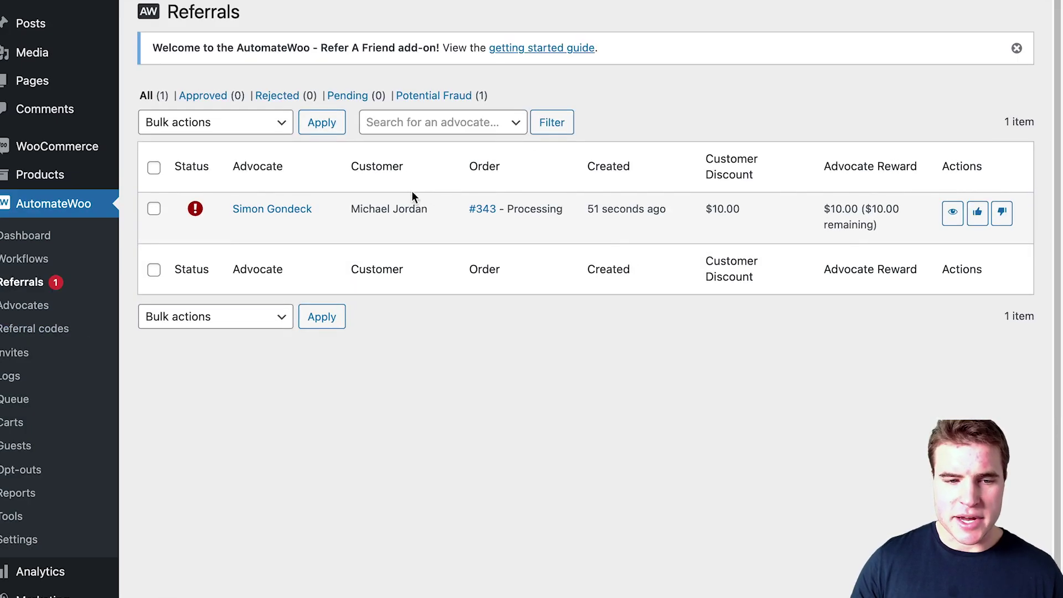
Step: Approve the new potential-fraud referral in AutomateWoo Referrals
{"action": "mouse_move", "coordinate": [196, 203]}
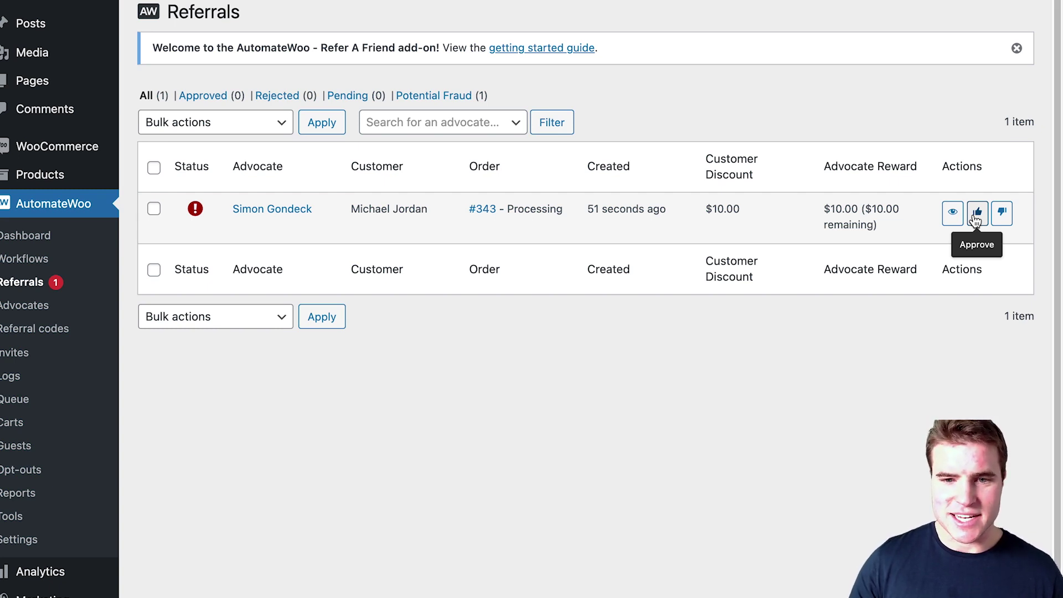
{"action": "left_click", "coordinate": [976, 215]}
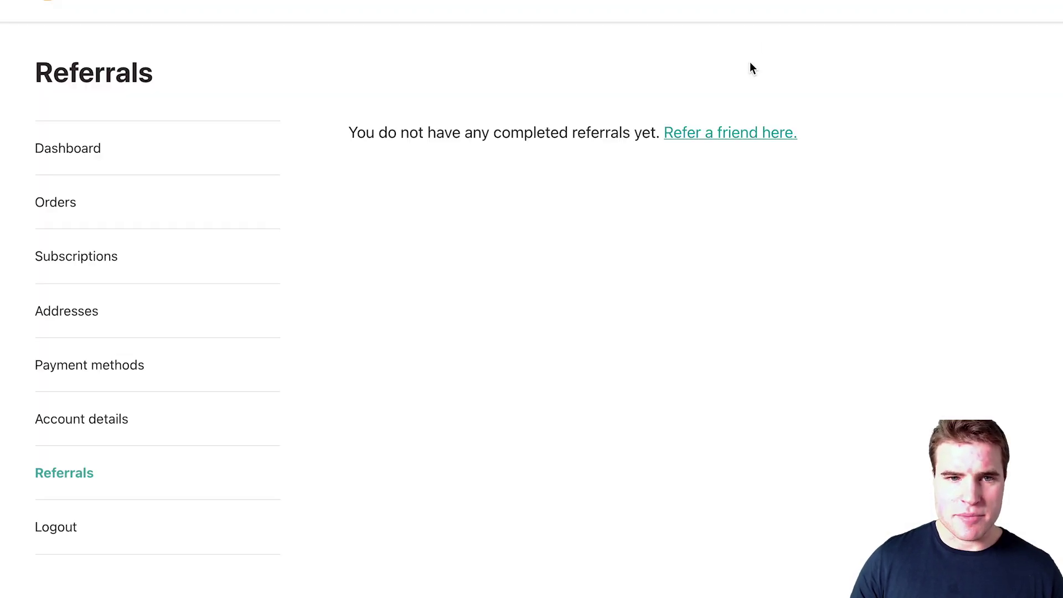
Step: Refresh the page to show the $10.00 advocate credit
{"action": "key", "text": "super+r"}
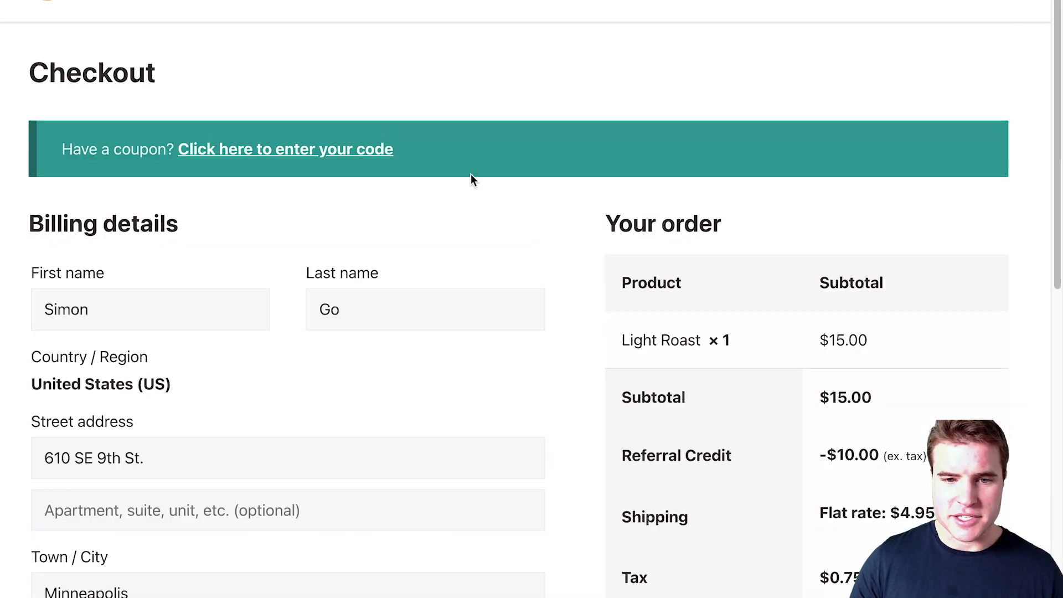
Step: Confirm the -$10.00 Referral Credit line at checkout and place the $10.70 order
{"action": "scroll", "coordinate": [523, 201], "scroll_direction": "down", "scroll_amount": 3}
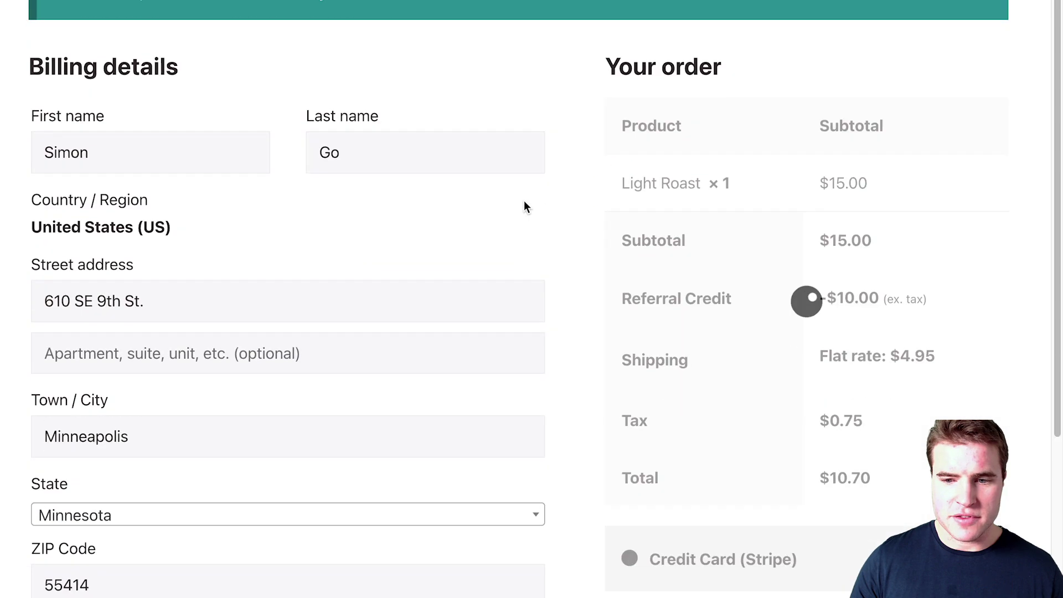
{"action": "left_click_drag", "start_coordinate": [924, 307], "coordinate": [619, 300]}
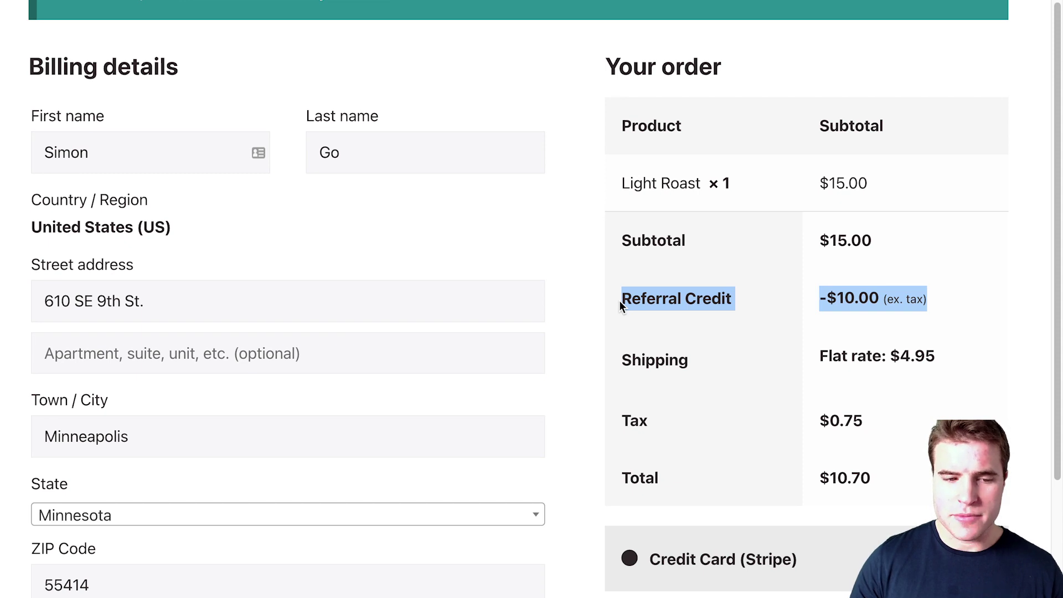
{"action": "scroll", "coordinate": [561, 312], "scroll_direction": "up", "scroll_amount": 3}
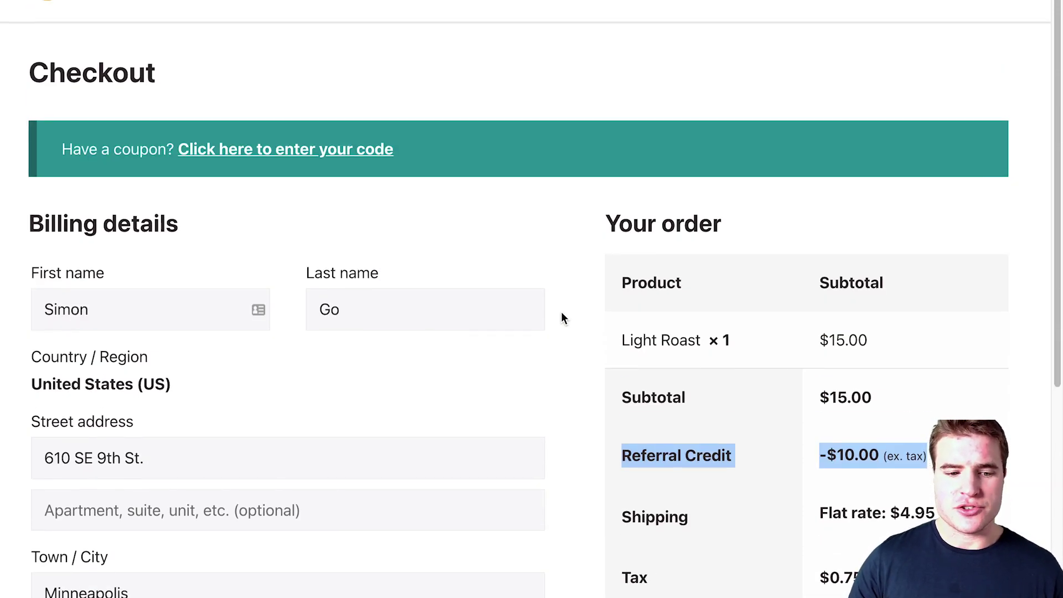
{"action": "scroll", "coordinate": [570, 310], "scroll_direction": "down", "scroll_amount": 9}
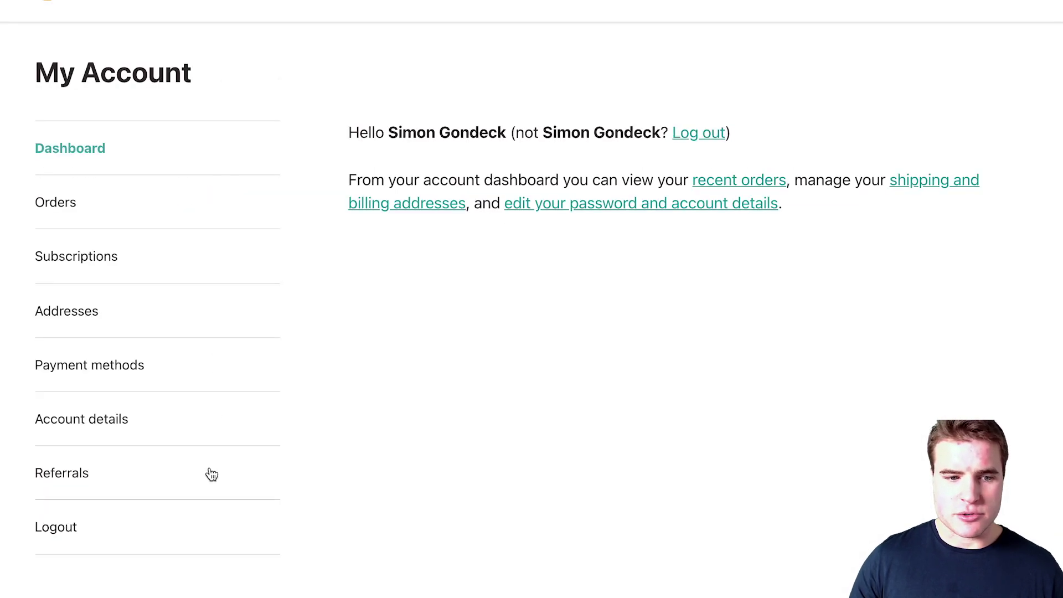
Step: Check the Referrals page shows $0.00 credit remaining, then return to the Shop page
{"action": "left_click", "coordinate": [211, 474]}
{"action": "left_click_drag", "start_coordinate": [527, 296], "coordinate": [477, 295]}
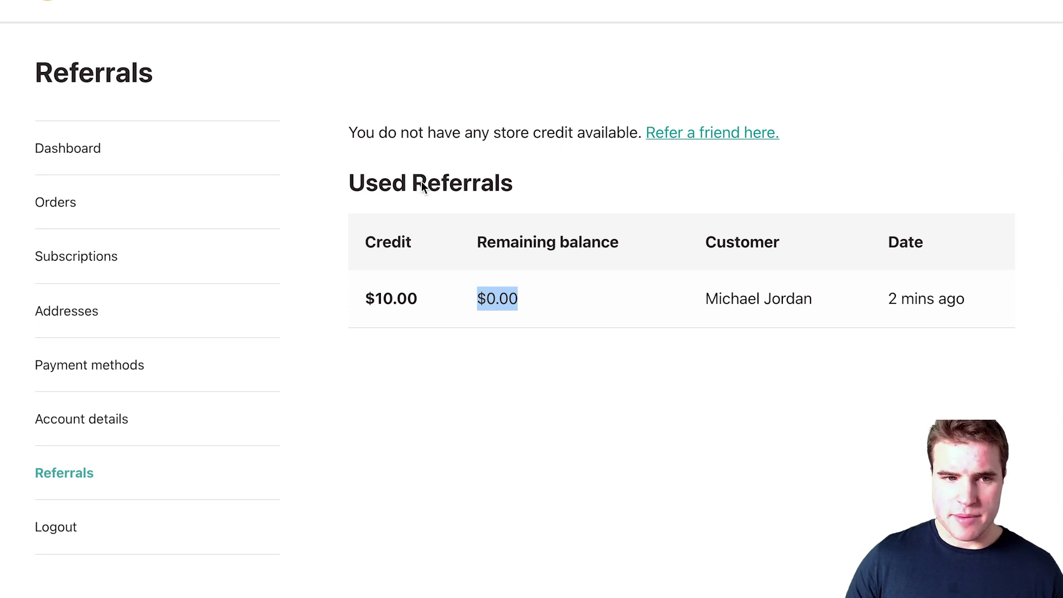
{"action": "left_click", "coordinate": [243, 6]}
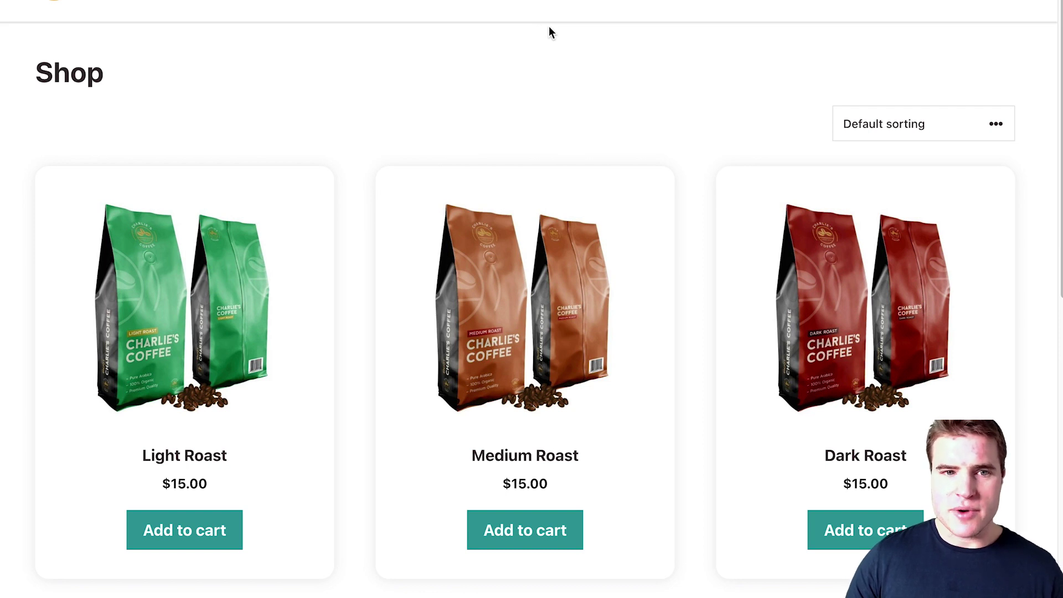
Step: Add the Refer page to the main menu in the menu editor
{"action": "mouse_move", "coordinate": [106, 8]}
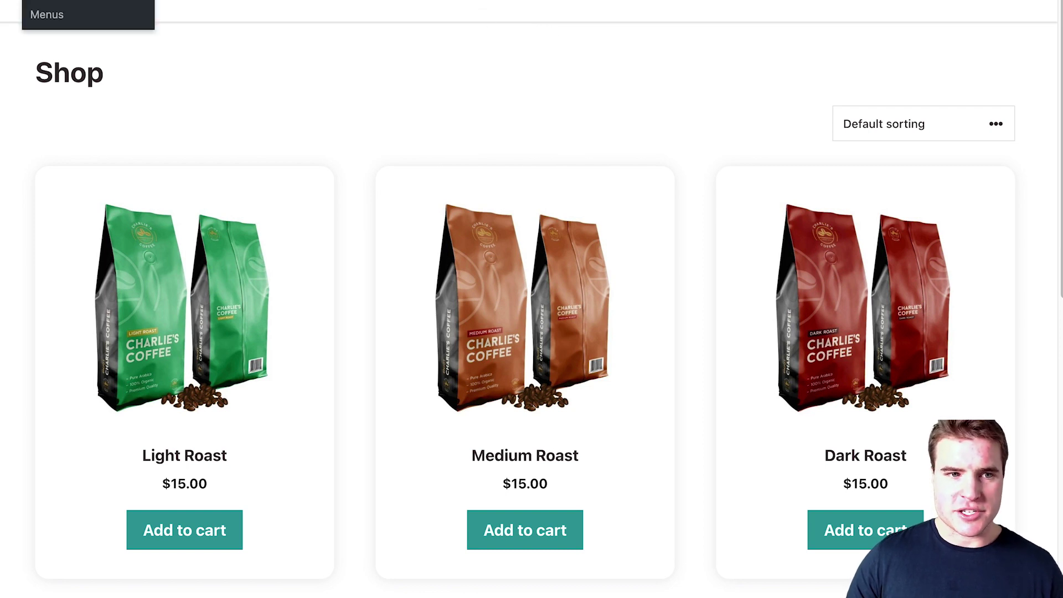
{"action": "left_click", "coordinate": [106, 10]}
{"action": "scroll", "coordinate": [557, 149], "scroll_direction": "down", "scroll_amount": 1}
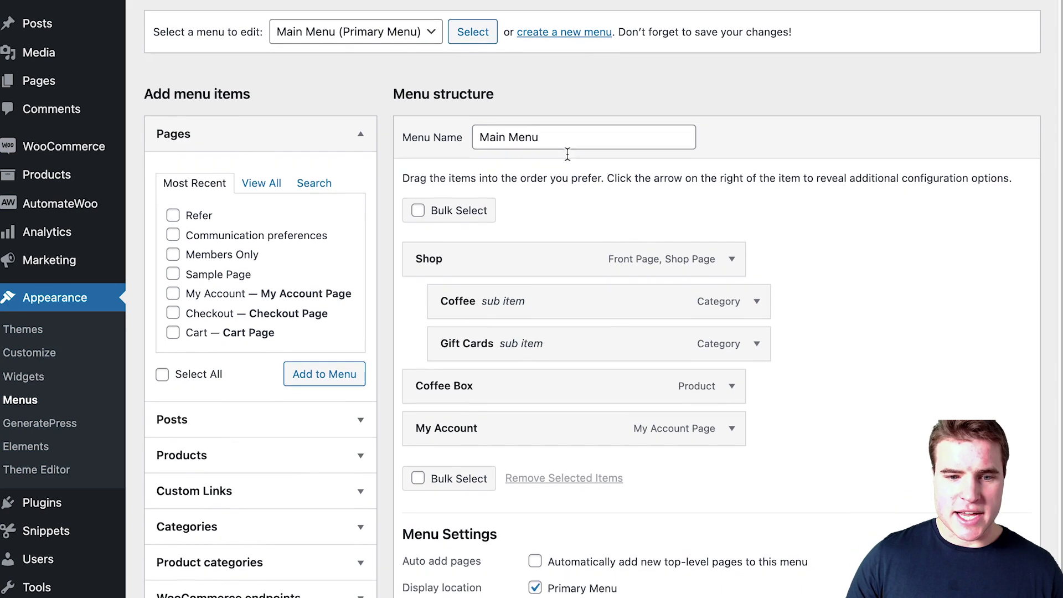
{"action": "left_click", "coordinate": [204, 217]}
{"action": "left_click", "coordinate": [341, 381]}
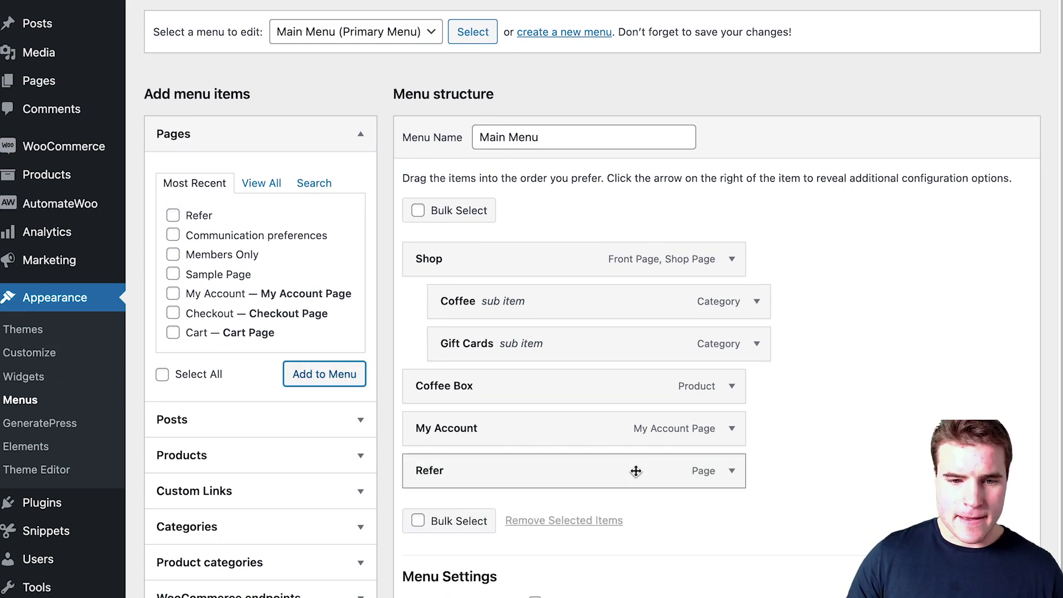
Step: Change the Refer item's Navigation Label to 'Give $10, Get $10'
{"action": "left_click", "coordinate": [731, 470]}
{"action": "scroll", "coordinate": [546, 496], "scroll_direction": "down", "scroll_amount": 1}
{"action": "left_click", "coordinate": [546, 501]}
{"action": "double_click", "coordinate": [547, 501]}
{"action": "type", "text": "e"}
{"action": "key", "text": "BackSpace"}
{"action": "type", "text": "Get $10"}
{"action": "type", "text": ","}
{"action": "key", "text": "BackSpace"}
{"action": "key", "text": "BackSpace"}
{"action": "key", "text": "BackSpace"}
{"action": "key", "text": "BackSpace"}
{"action": "key", "text": "BackSpace"}
{"action": "key", "text": "BackSpace"}
{"action": "key", "text": "BackSpace"}
{"action": "type", "text": "ive $10, GEt $"}
{"action": "key", "text": "BackSpace"}
{"action": "key", "text": "BackSpace"}
{"action": "key", "text": "BackSpace"}
{"action": "key", "text": "BackSpace"}
{"action": "type", "text": "et "}
{"action": "type", "text": "$10"}
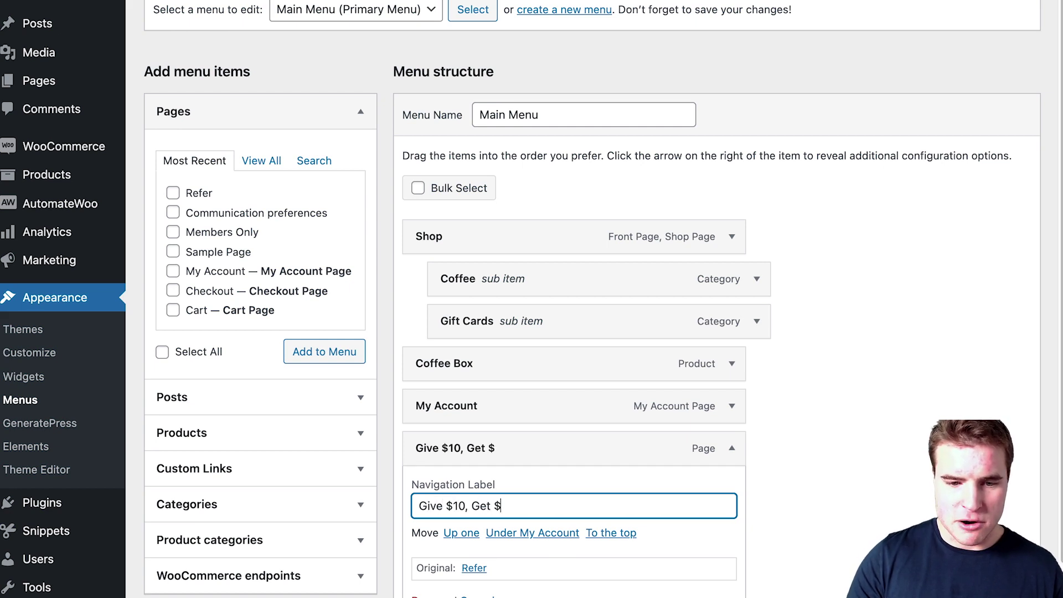
{"action": "scroll", "coordinate": [587, 483], "scroll_direction": "down", "scroll_amount": 3}
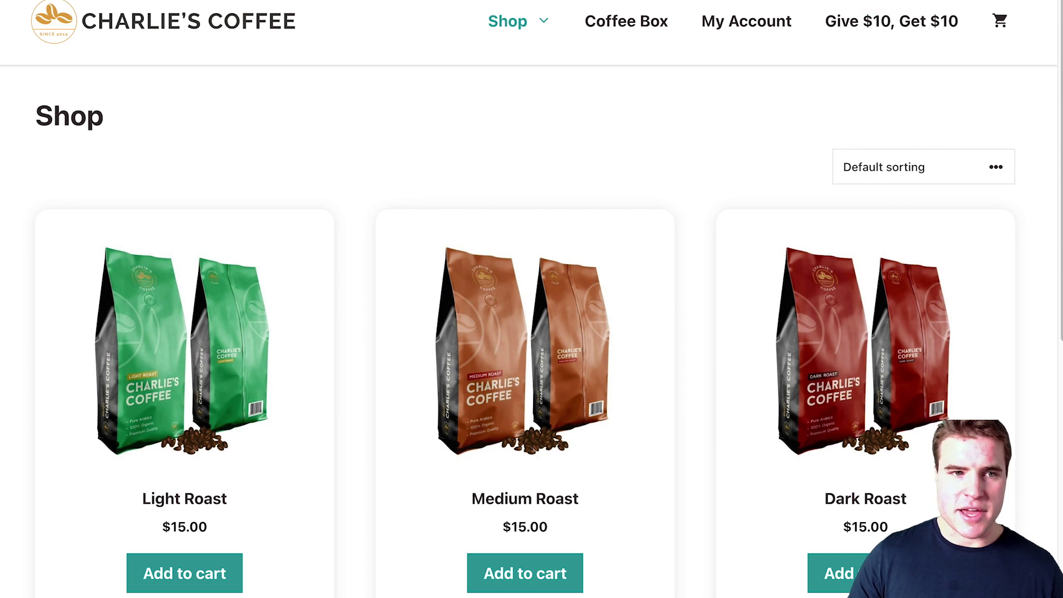
Step: Enable CSS Classes in Screen Options and give the Give $10, Get $10 item the class 'extra'
{"action": "mouse_move", "coordinate": [99, 41]}
{"action": "left_click", "coordinate": [100, 55]}
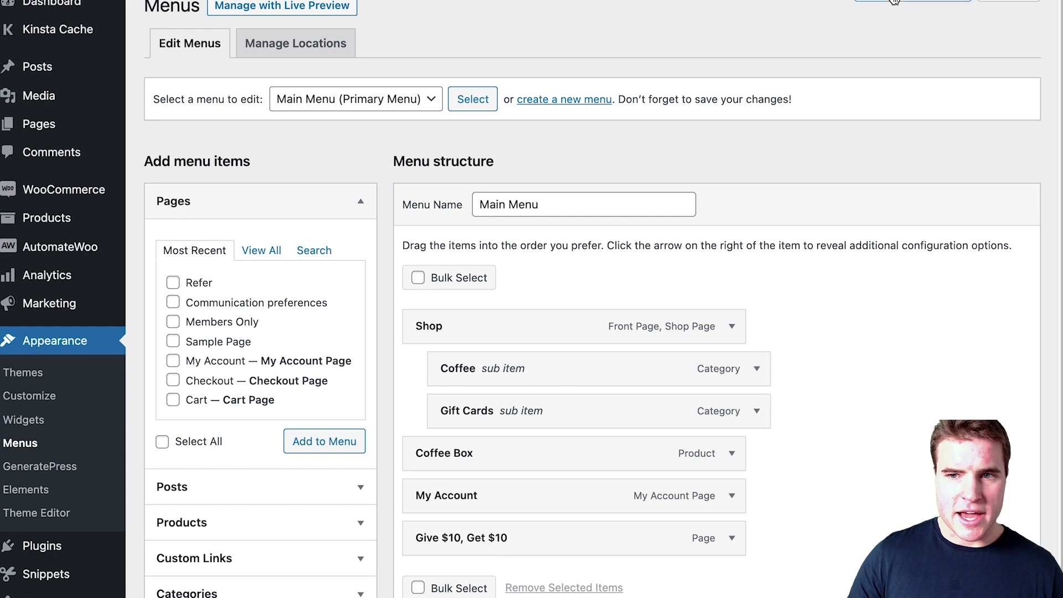
{"action": "left_click", "coordinate": [912, 2]}
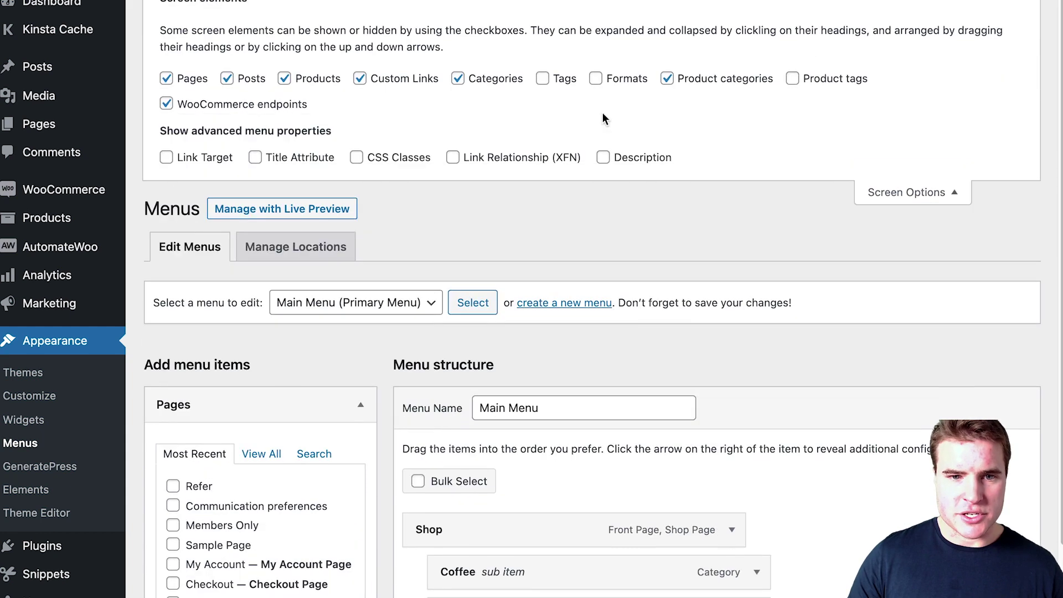
{"action": "left_click", "coordinate": [408, 161]}
{"action": "scroll", "coordinate": [692, 191], "scroll_direction": "down", "scroll_amount": 5}
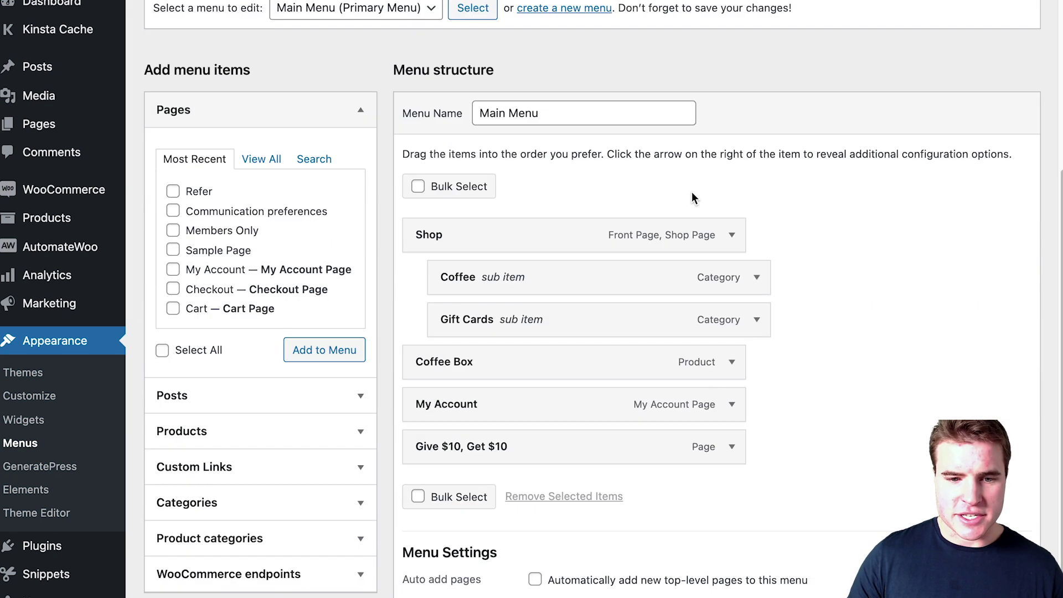
{"action": "left_click", "coordinate": [733, 449]}
{"action": "scroll", "coordinate": [802, 451], "scroll_direction": "down", "scroll_amount": 1}
{"action": "left_click", "coordinate": [558, 492]}
{"action": "type", "text": "extra"}
Step: Append the gift icon code <i class="fas fa-gift"></i> to the item's label
{"action": "scroll", "coordinate": [575, 487], "scroll_direction": "down", "scroll_amount": 1}
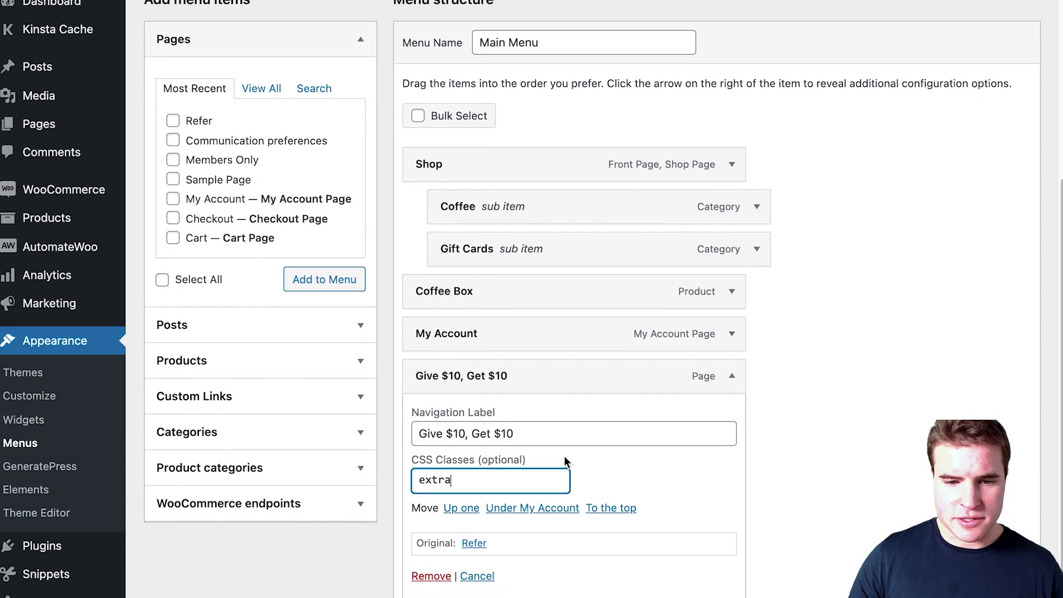
{"action": "left_click", "coordinate": [571, 437]}
{"action": "key", "text": "super+shift+v"}
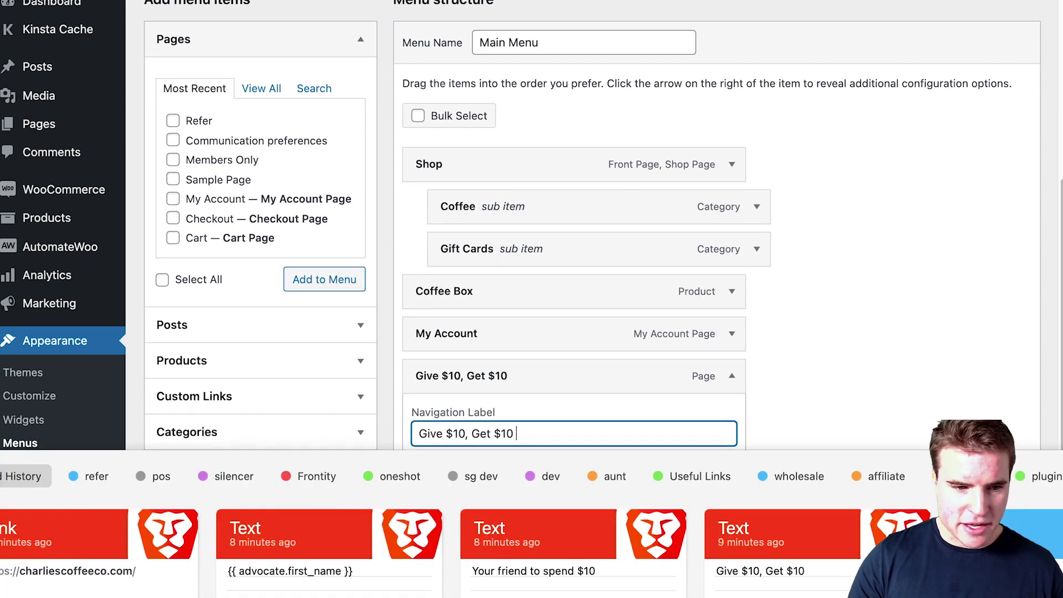
{"action": "key", "text": "super+Right"}
{"action": "key", "text": "Right"}
{"action": "key", "text": "Right"}
{"action": "key", "text": "Right"}
{"action": "key", "text": "Right"}
{"action": "key", "text": "Return"}
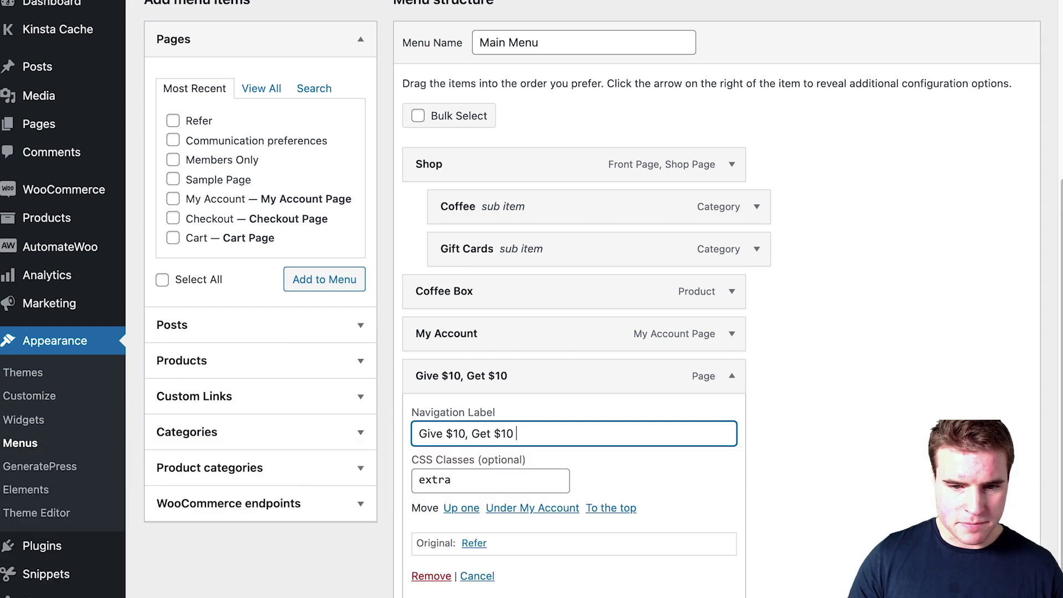
{"action": "scroll", "coordinate": [781, 480], "scroll_direction": "down", "scroll_amount": 3}
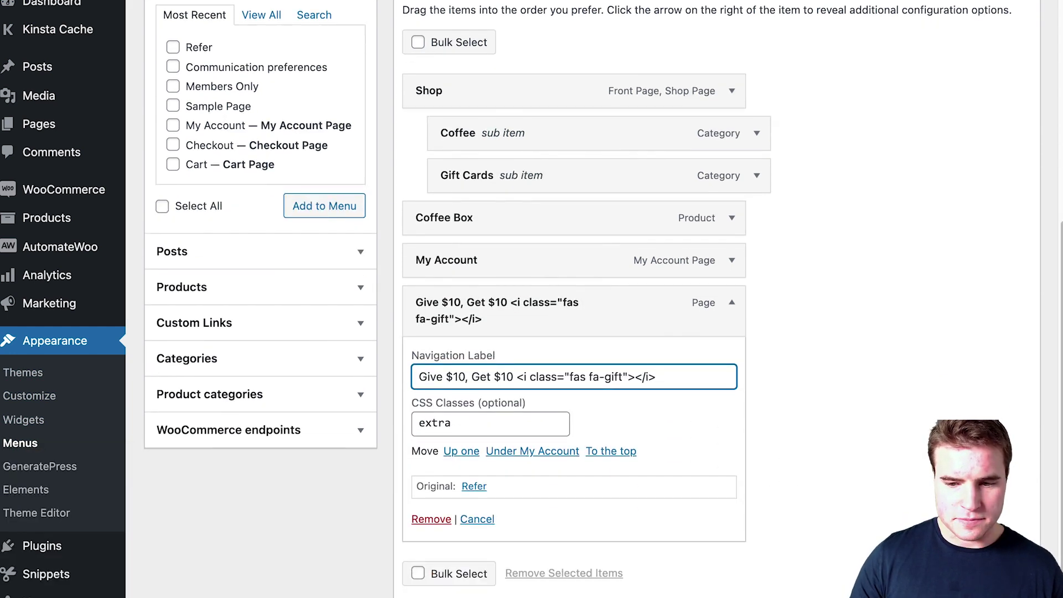
{"action": "left_click", "coordinate": [857, 439]}
{"action": "scroll", "coordinate": [856, 438], "scroll_direction": "down", "scroll_amount": 1}
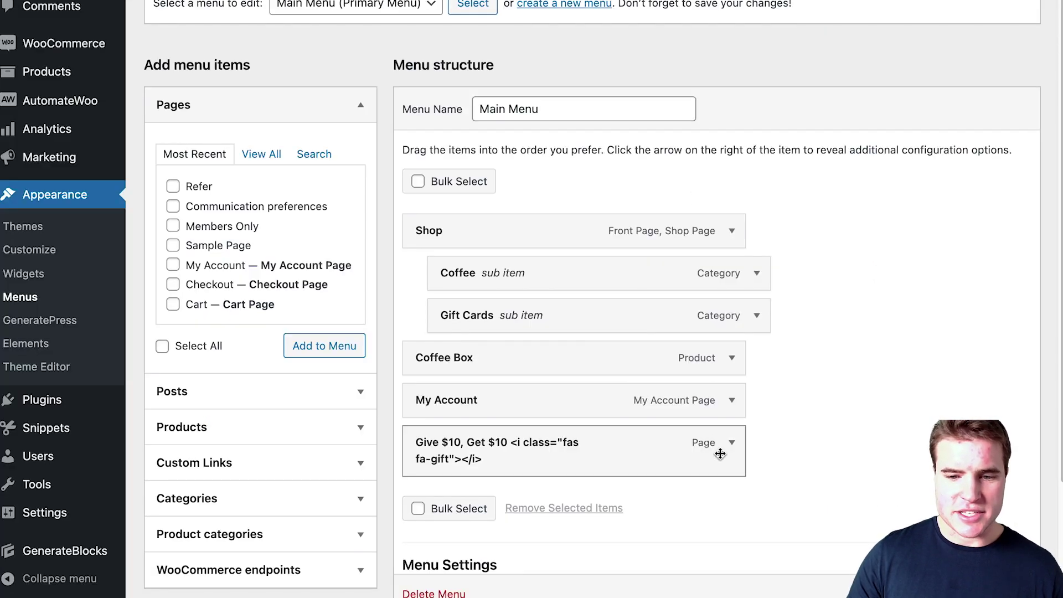
{"action": "left_click", "coordinate": [723, 448]}
Step: Scroll the storefront Shop page to check the new 'Give $10, Get $10' header item
{"action": "scroll", "coordinate": [721, 456], "scroll_direction": "down", "scroll_amount": 1}
{"action": "scroll", "coordinate": [721, 456], "scroll_direction": "down", "scroll_amount": 2}
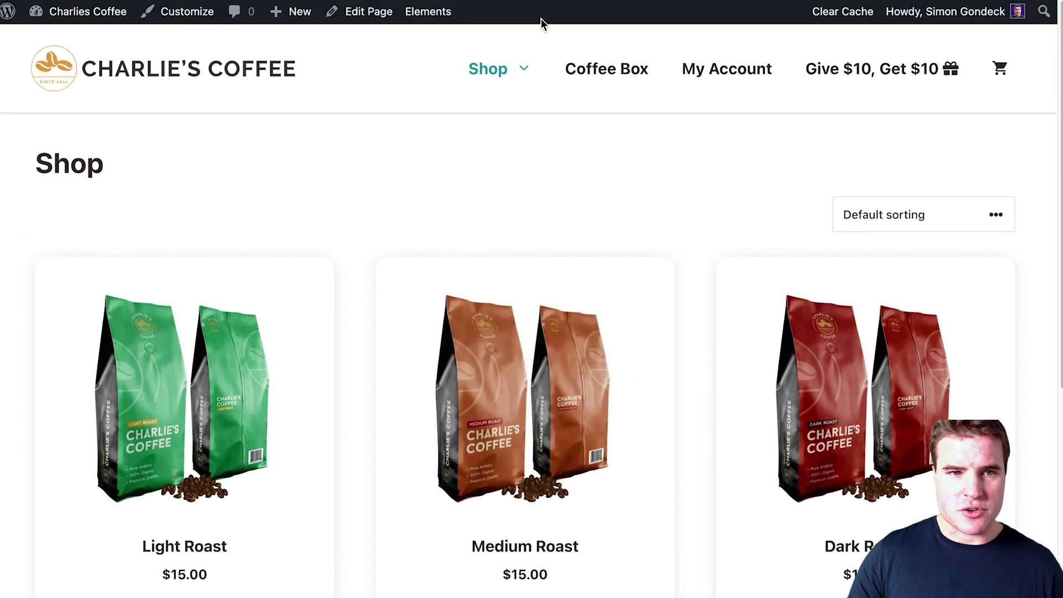
Step: Paste the menu button styling rule into Additional CSS and strip its .top-bar prefix
{"action": "left_click", "coordinate": [182, 16]}
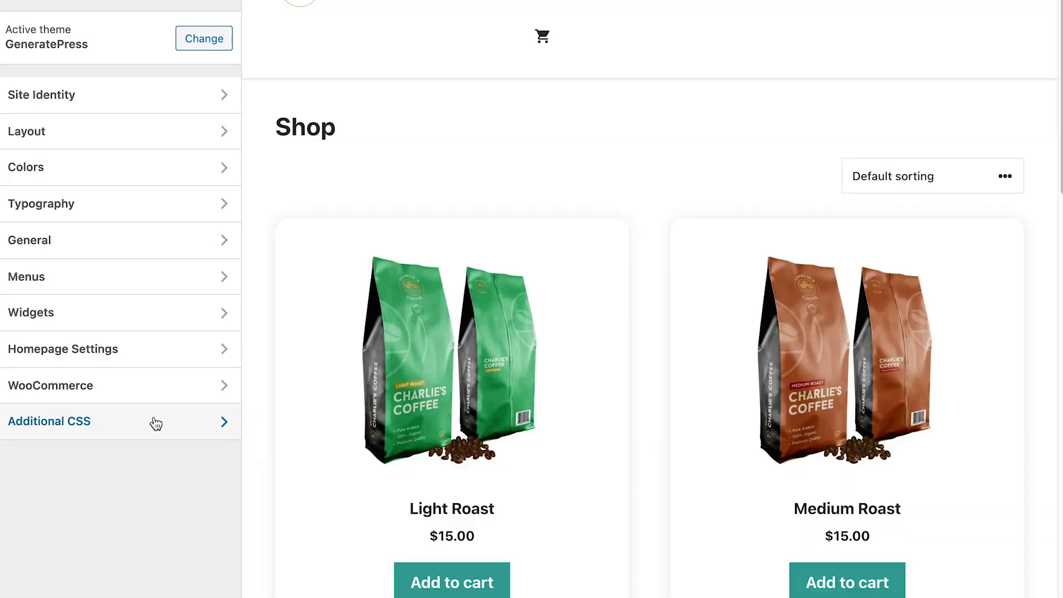
{"action": "left_click", "coordinate": [151, 419]}
{"action": "scroll", "coordinate": [161, 422], "scroll_direction": "down", "scroll_amount": 5}
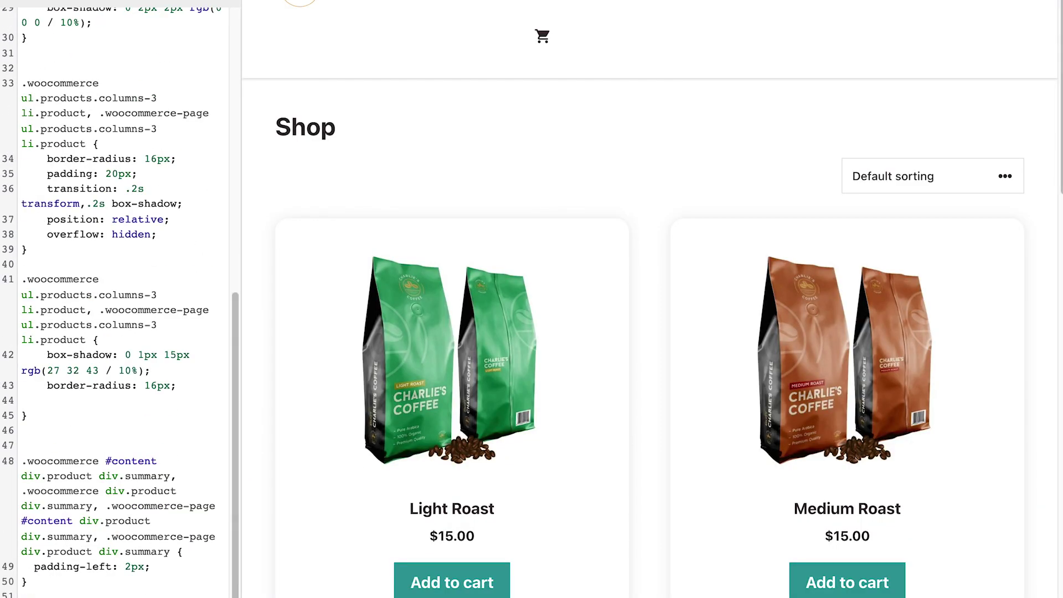
{"action": "key", "text": "super+shift+v"}
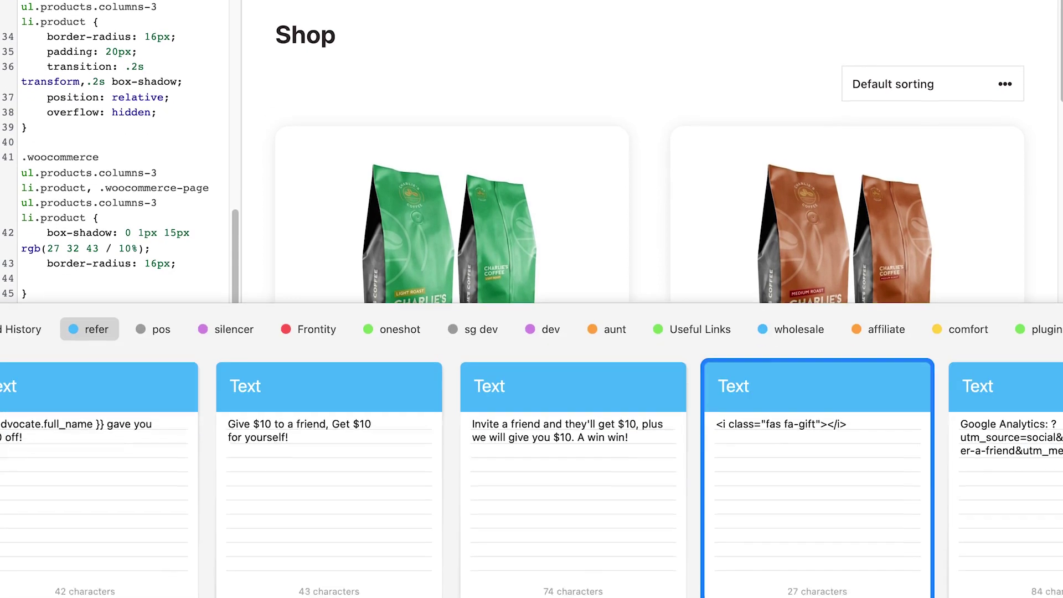
{"action": "key", "text": "Right"}
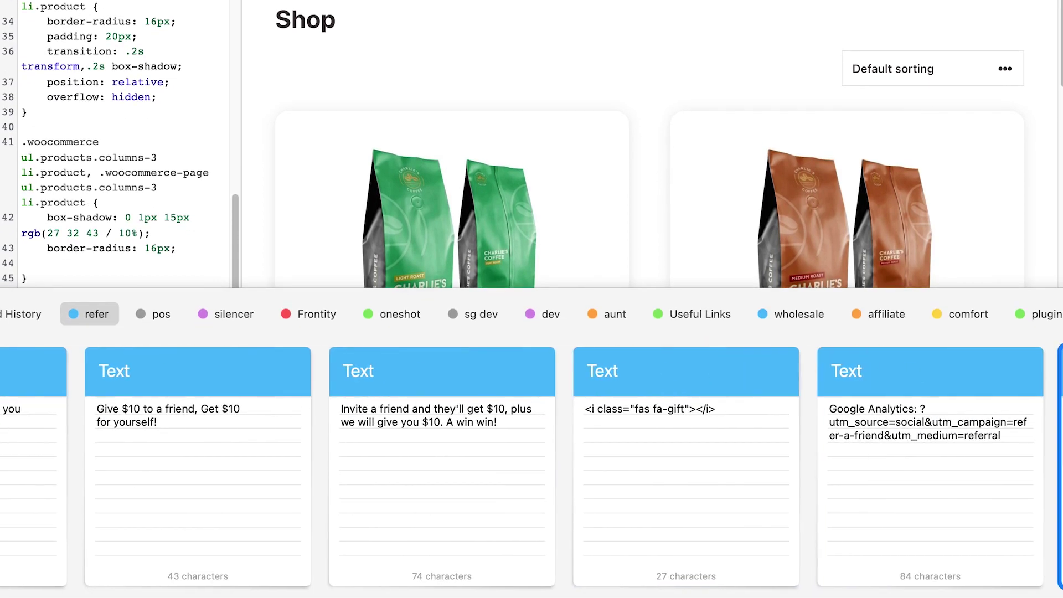
{"action": "key", "text": "Return"}
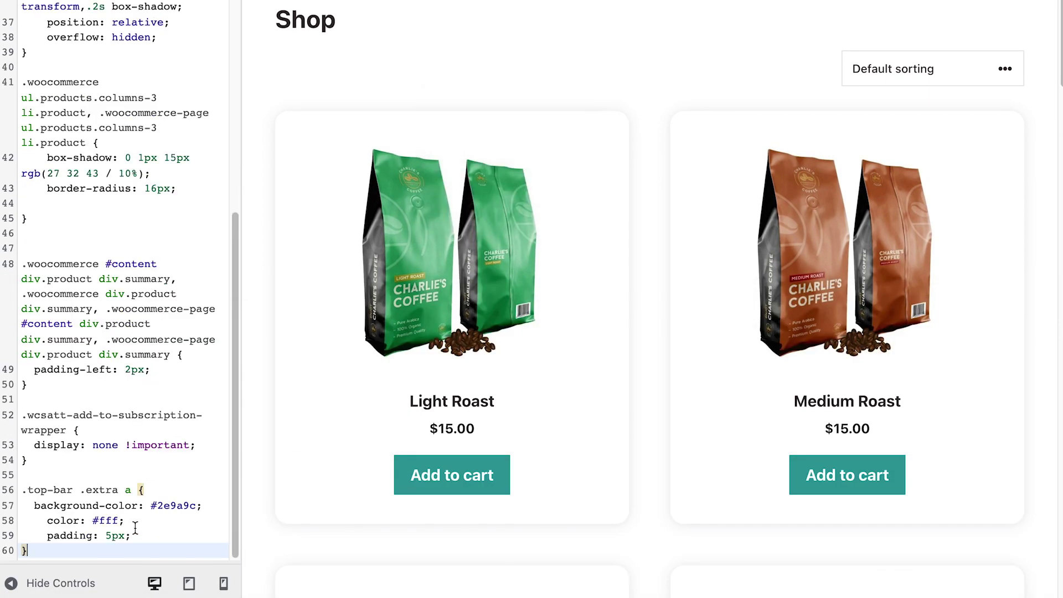
{"action": "left_click_drag", "start_coordinate": [82, 497], "coordinate": [10, 498]}
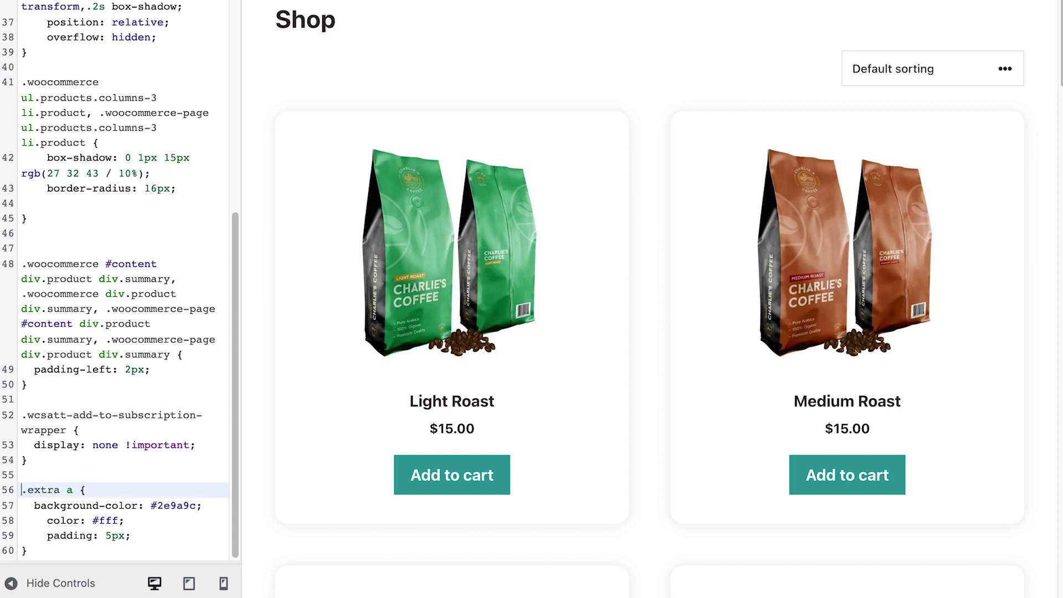
{"action": "key", "text": "BackSpace"}
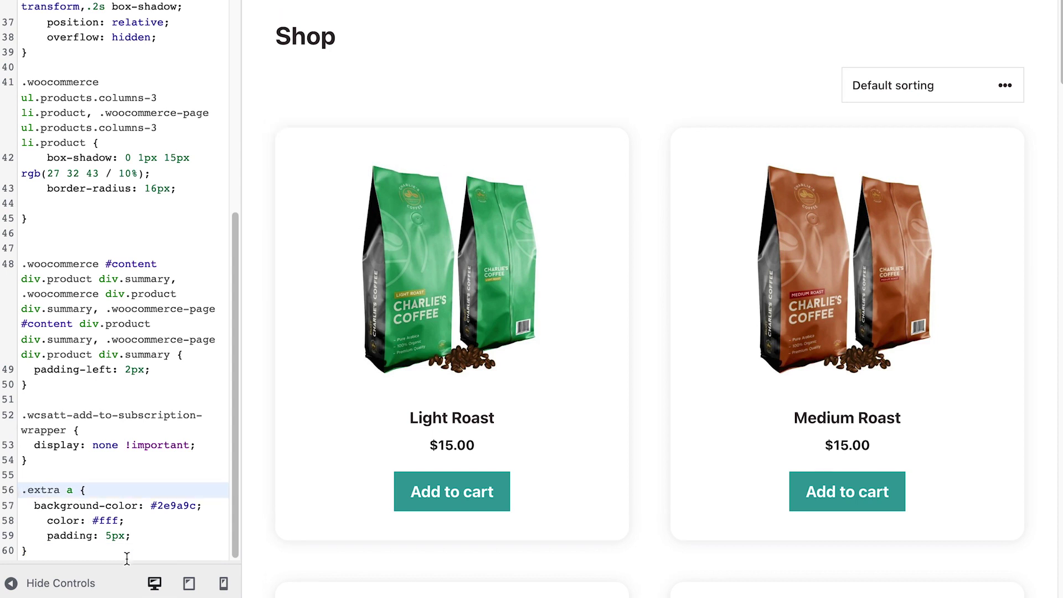
Step: Rename the class to extra2 and mark the #fff text colour !important
{"action": "left_click", "coordinate": [139, 535]}
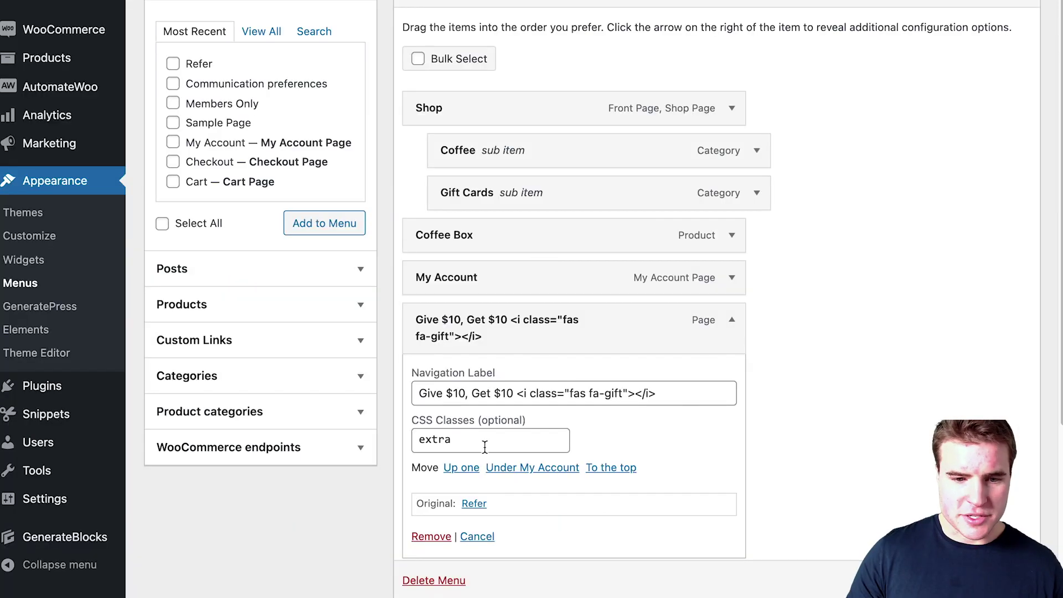
{"action": "left_click", "coordinate": [485, 447]}
{"action": "type", "text": "2"}
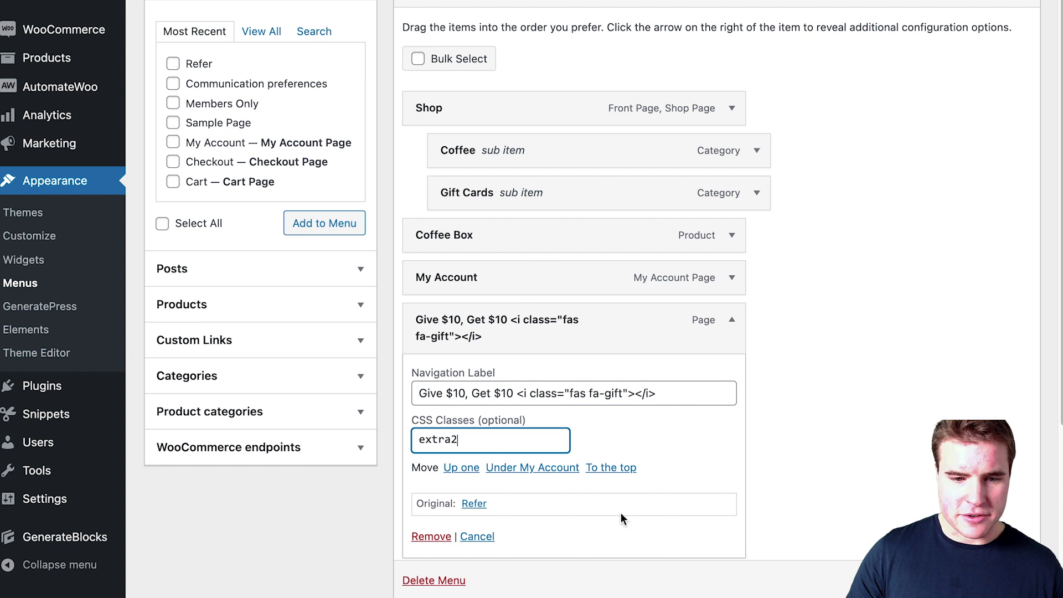
{"action": "scroll", "coordinate": [574, 298], "scroll_direction": "down", "scroll_amount": 2}
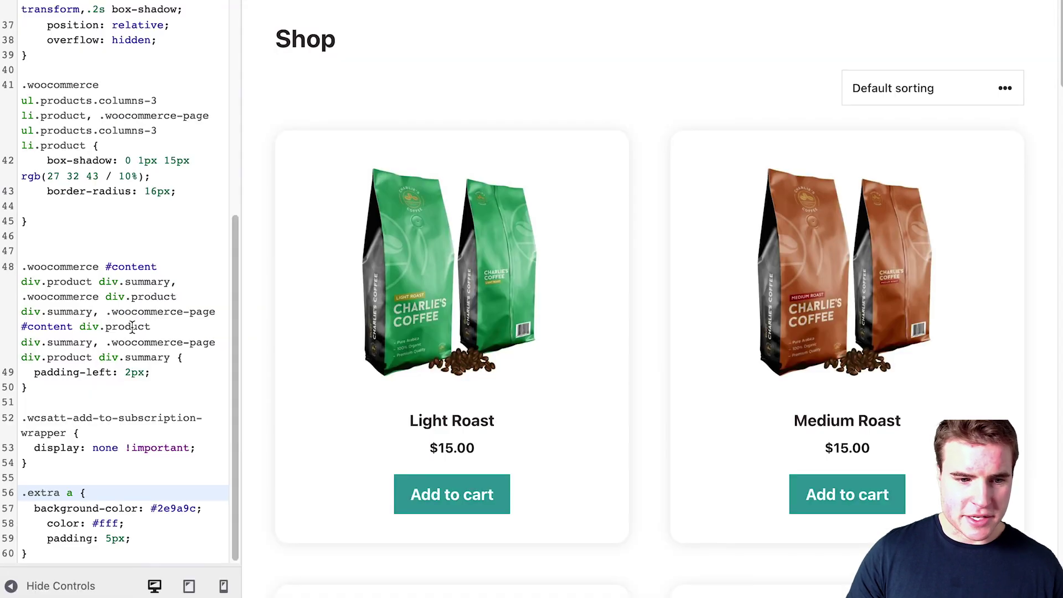
{"action": "left_click", "coordinate": [62, 492]}
{"action": "type", "text": "2"}
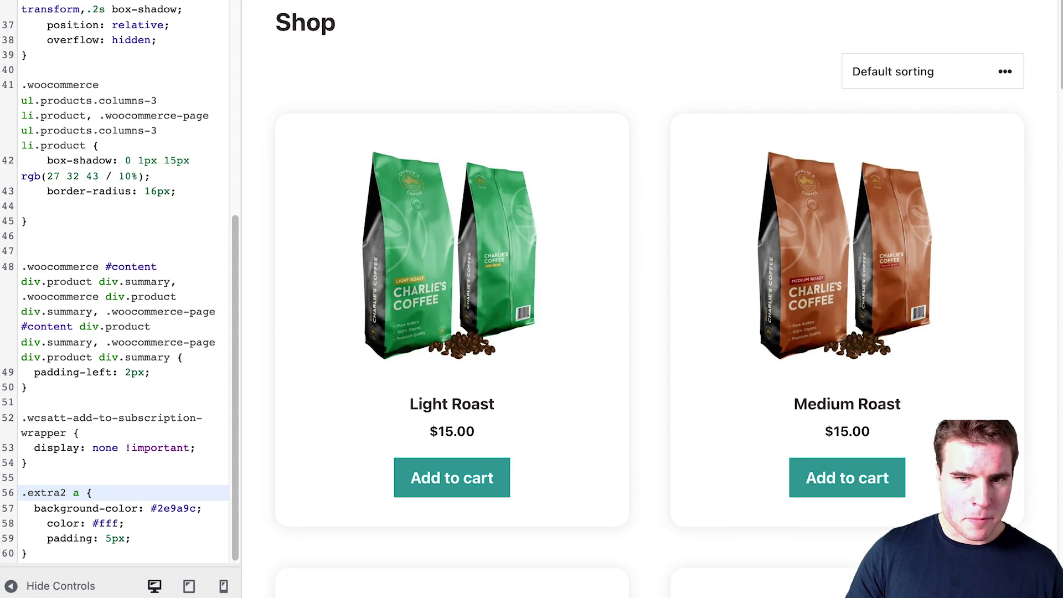
{"action": "left_click", "coordinate": [90, 492]}
{"action": "left_click", "coordinate": [123, 521]}
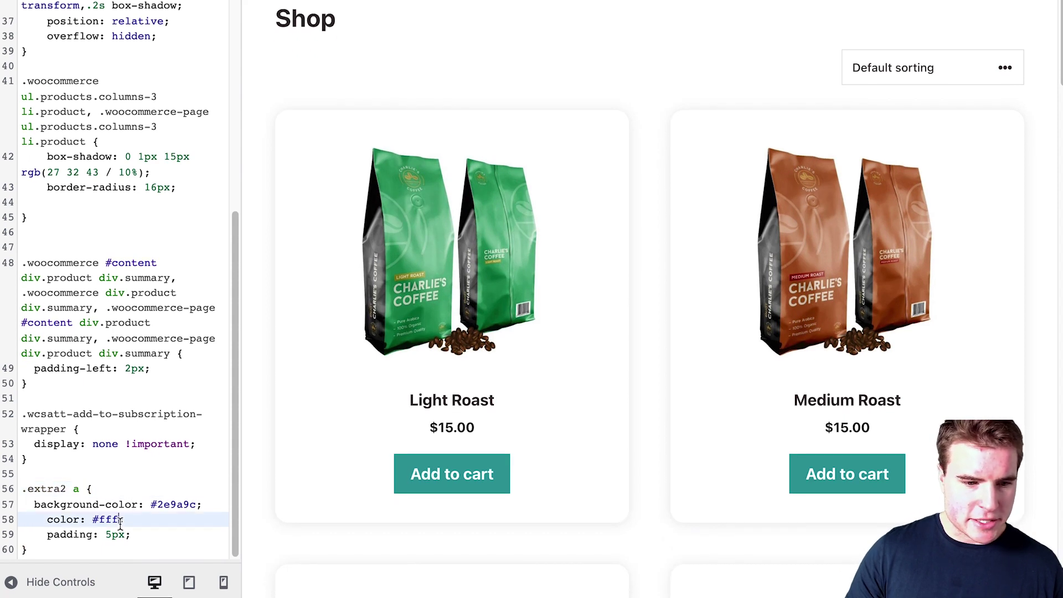
{"action": "type", "text": "!importn"}
{"action": "key", "text": "BackSpace"}
{"action": "type", "text": "ant"}
{"action": "key", "text": "Escape"}
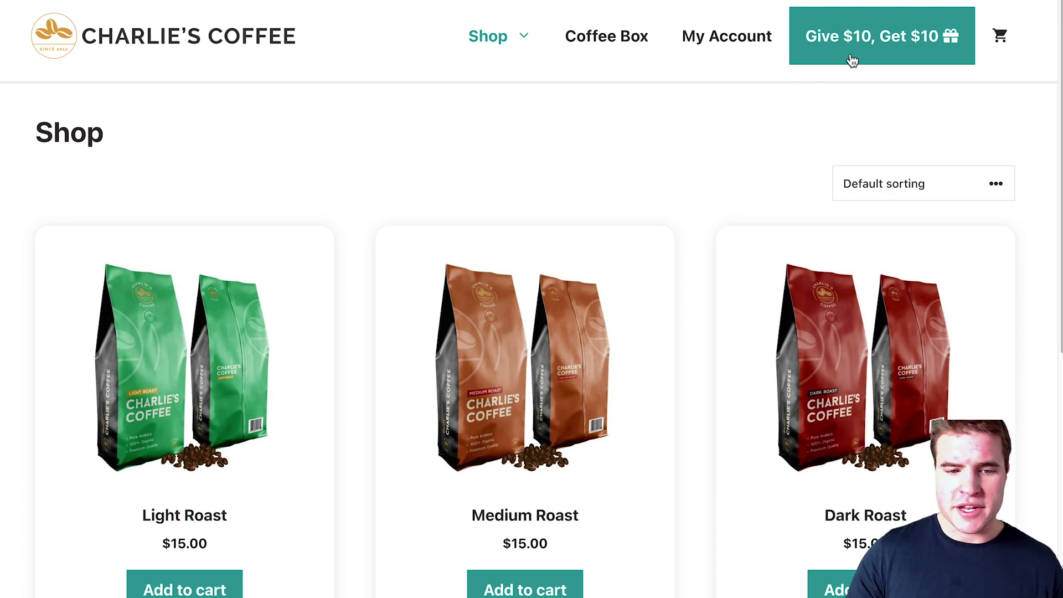
Step: Scroll through the Shop products, then go to the My Account page
{"action": "scroll", "coordinate": [802, 174], "scroll_direction": "down", "scroll_amount": 15}
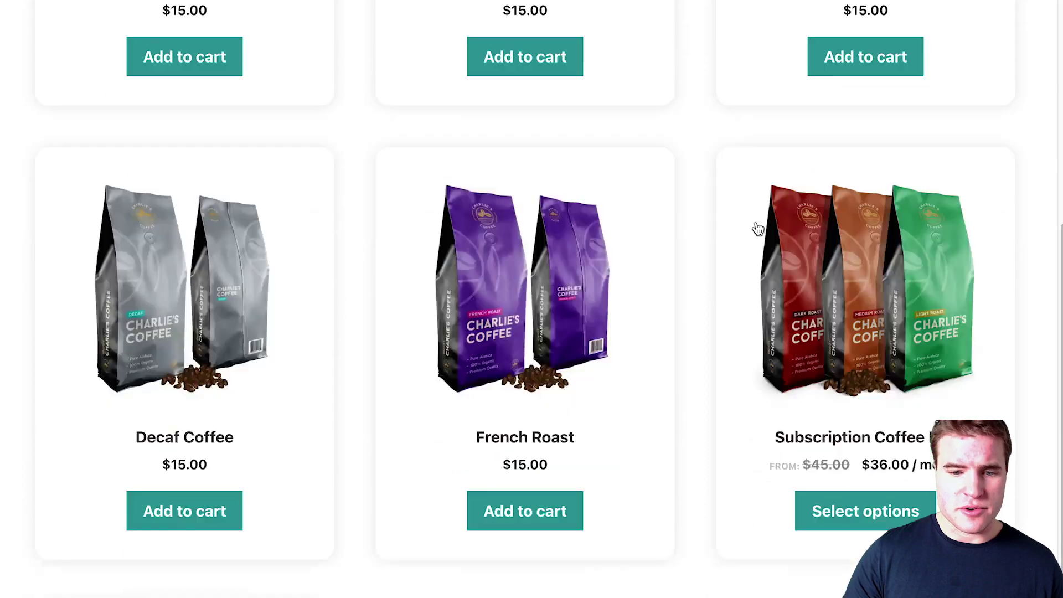
{"action": "scroll", "coordinate": [757, 228], "scroll_direction": "up", "scroll_amount": 15}
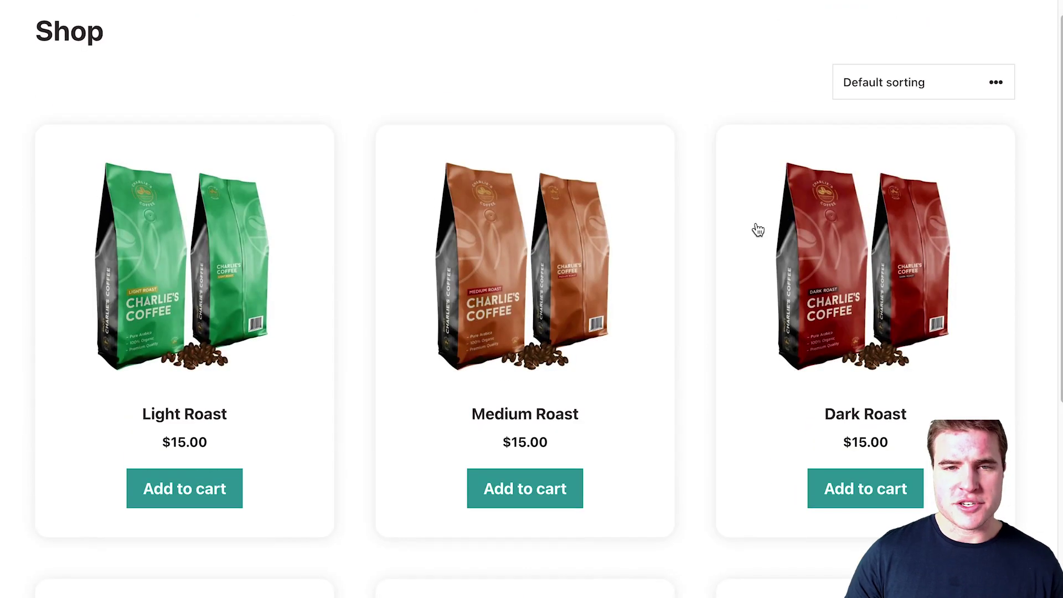
{"action": "scroll", "coordinate": [758, 229], "scroll_direction": "up", "scroll_amount": 3}
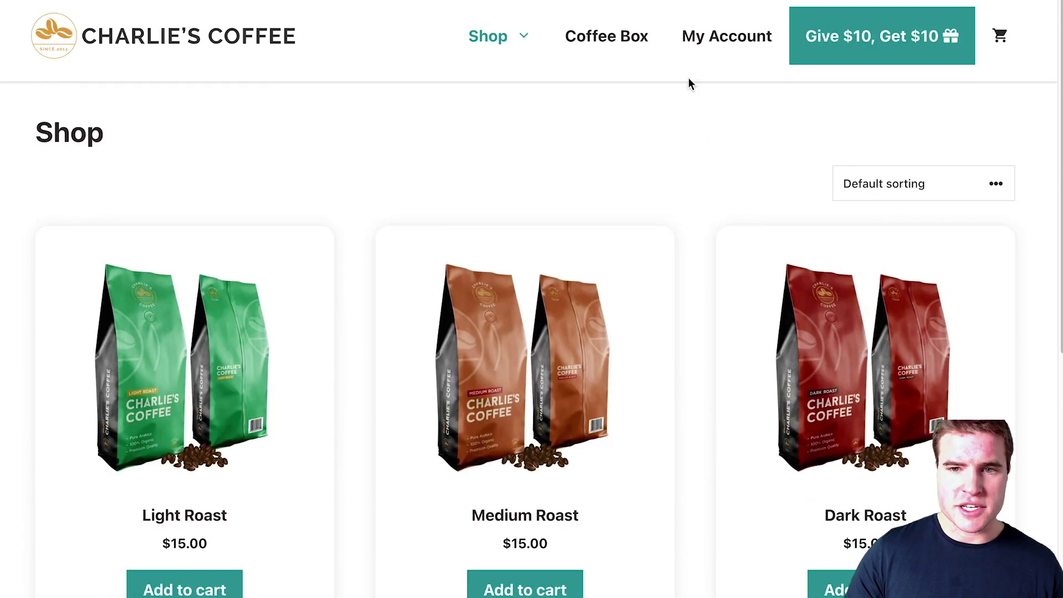
{"action": "left_click", "coordinate": [692, 36]}
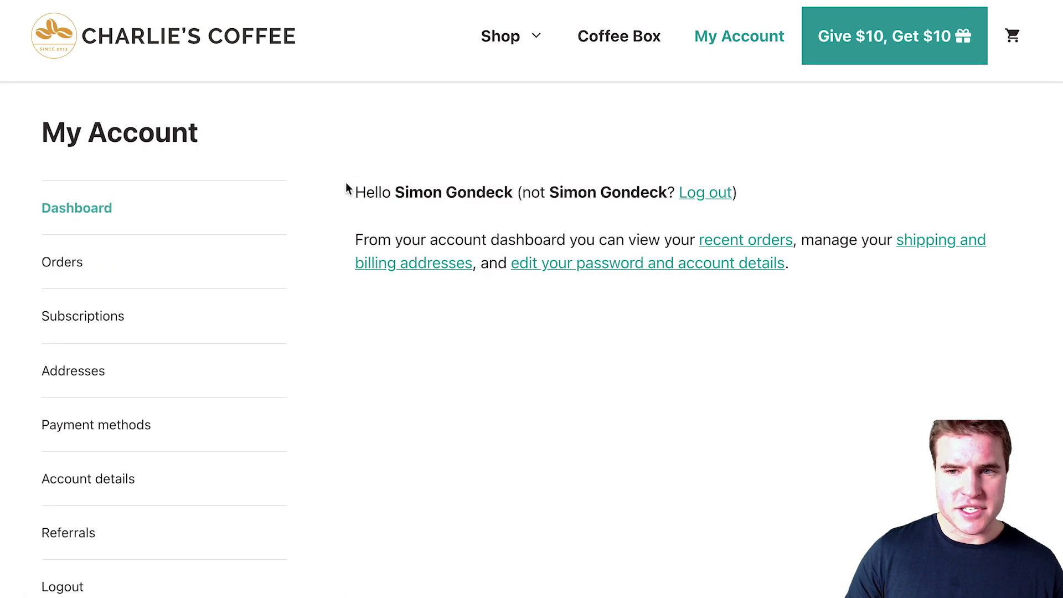
Step: Open the Referrals section of the customer's My Account dashboard
{"action": "left_click", "coordinate": [150, 527]}
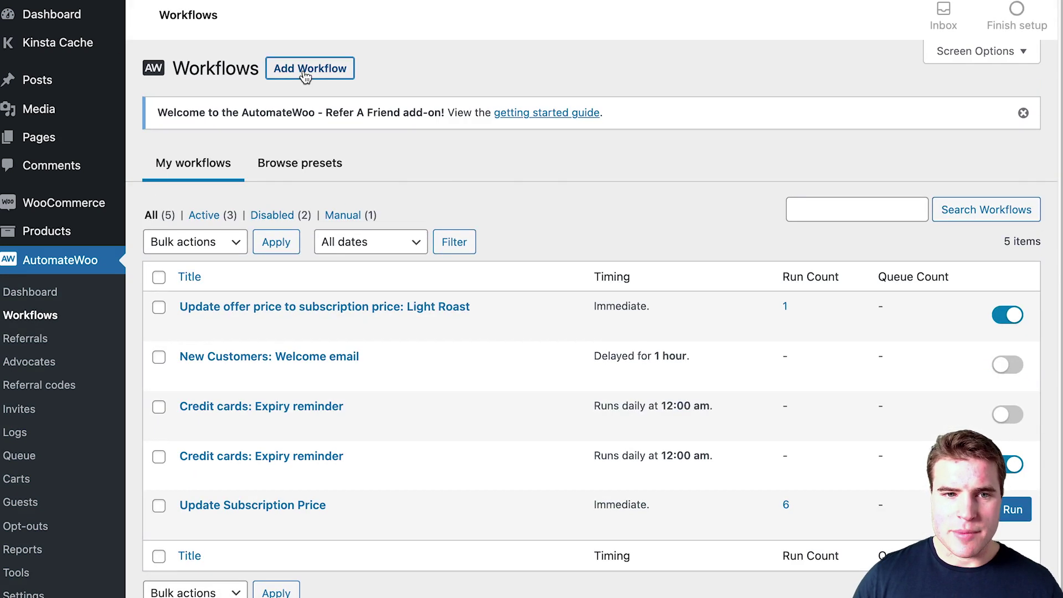
Step: Create a Manual workflow titled 'Refer A Friend - Give $10, Get $10'
{"action": "left_click", "coordinate": [305, 74]}
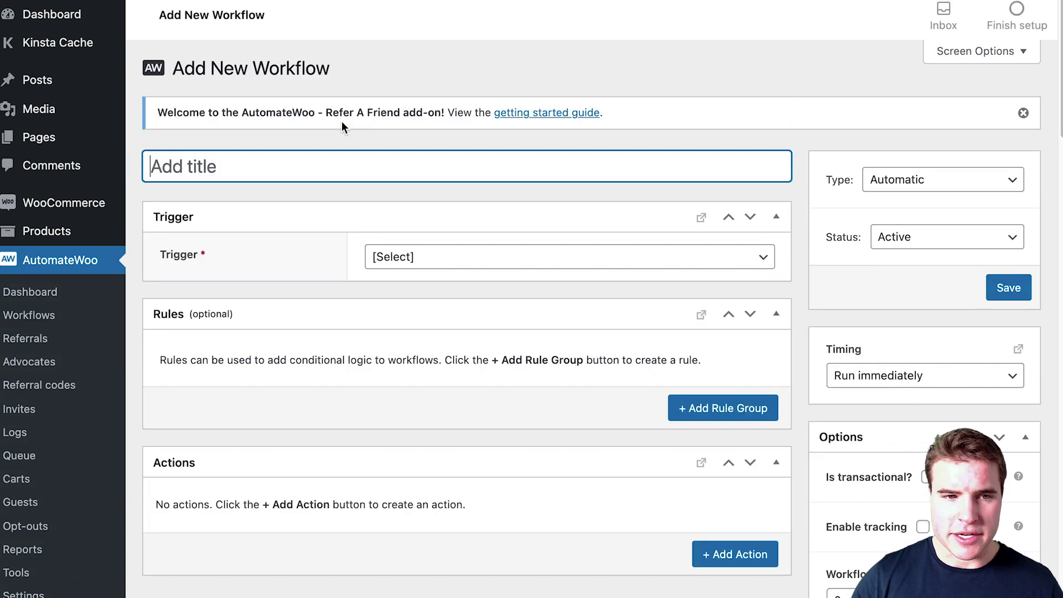
{"action": "type", "text": "Refer A Fri"}
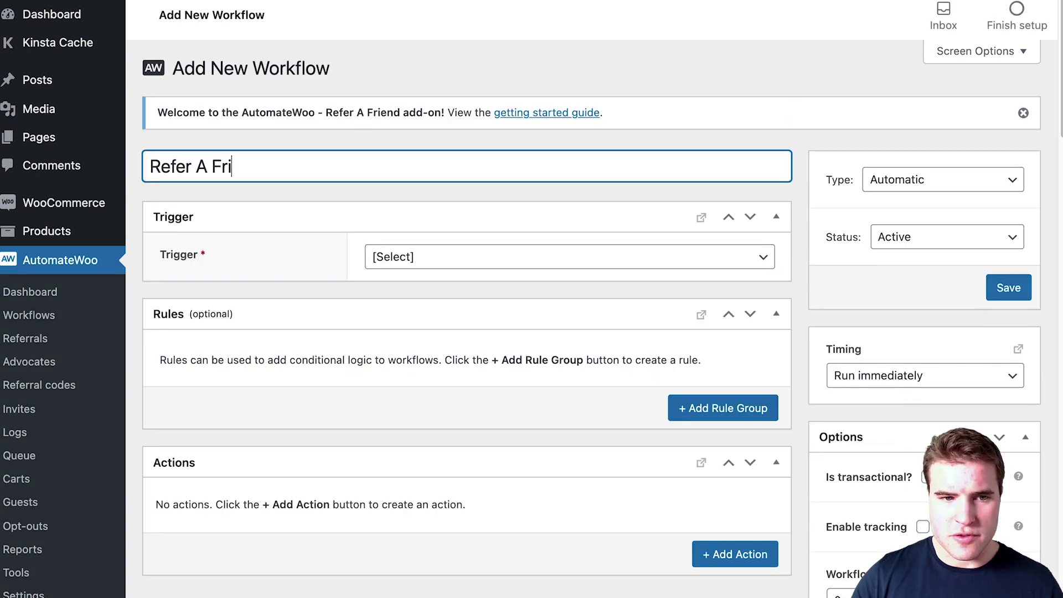
{"action": "type", "text": "end - Give $0"}
{"action": "key", "text": "BackSpace"}
{"action": "type", "text": "10, "}
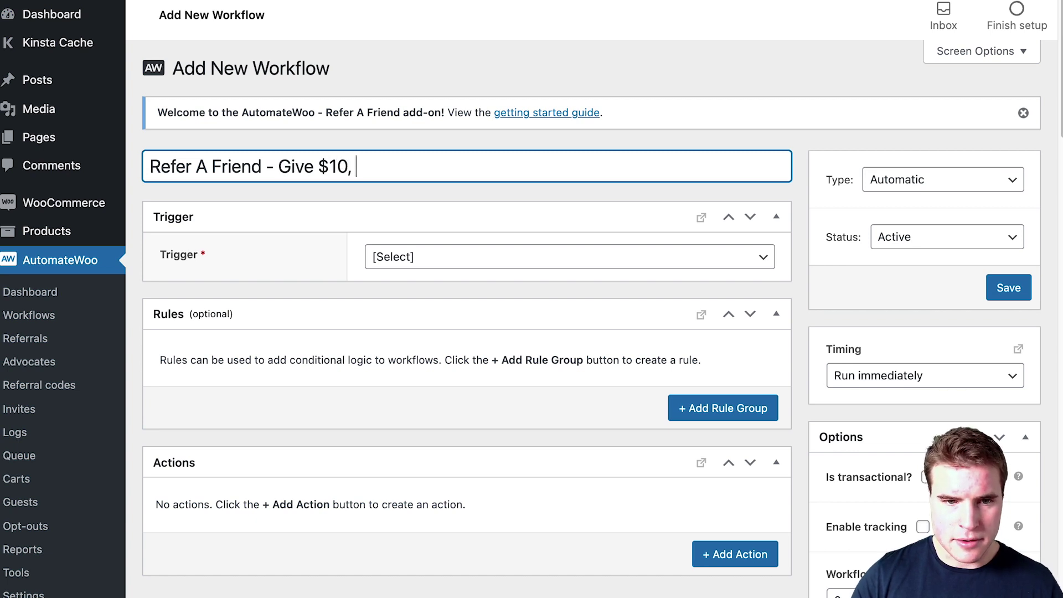
{"action": "type", "text": "Get $10"}
{"action": "key", "text": "Tab"}
{"action": "left_click", "coordinate": [886, 179]}
{"action": "left_click", "coordinate": [895, 199]}
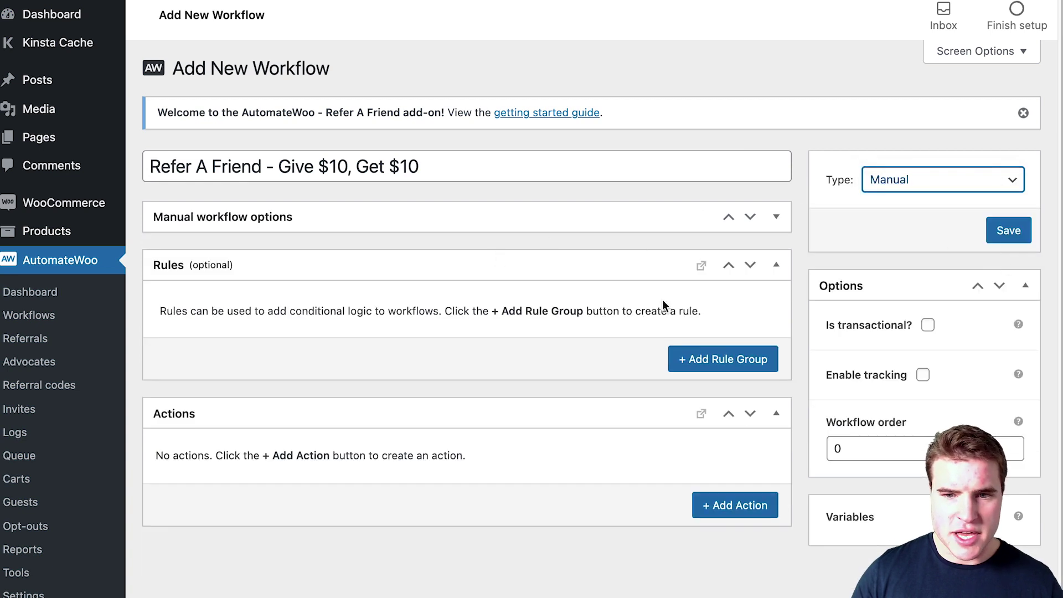
Step: Set the workflow's data type to Order
{"action": "left_click", "coordinate": [723, 357]}
{"action": "scroll", "coordinate": [410, 305], "scroll_direction": "down", "scroll_amount": 1}
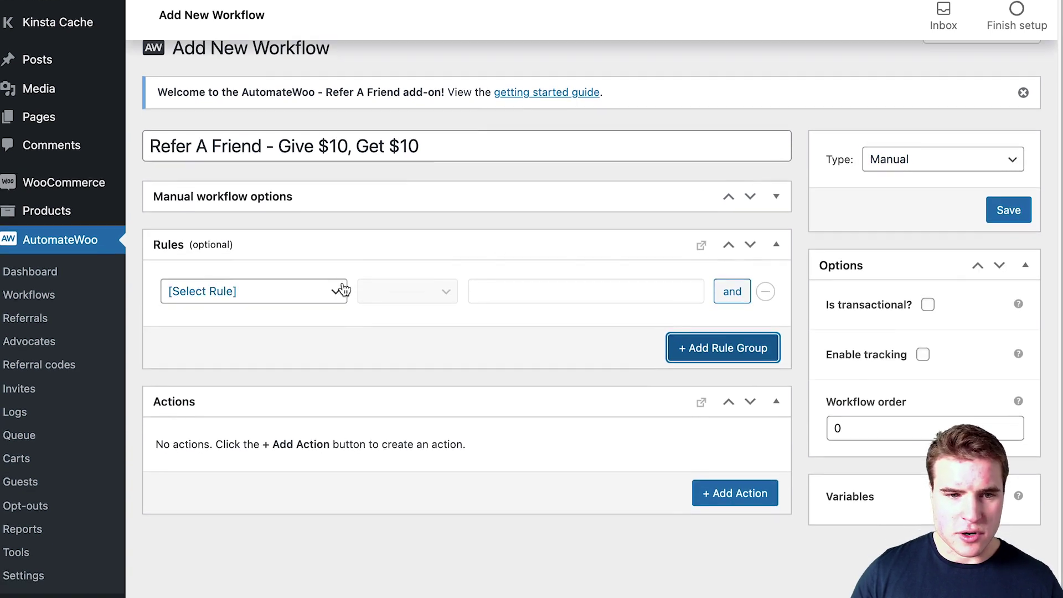
{"action": "left_click", "coordinate": [337, 291]}
{"action": "left_click", "coordinate": [409, 344]}
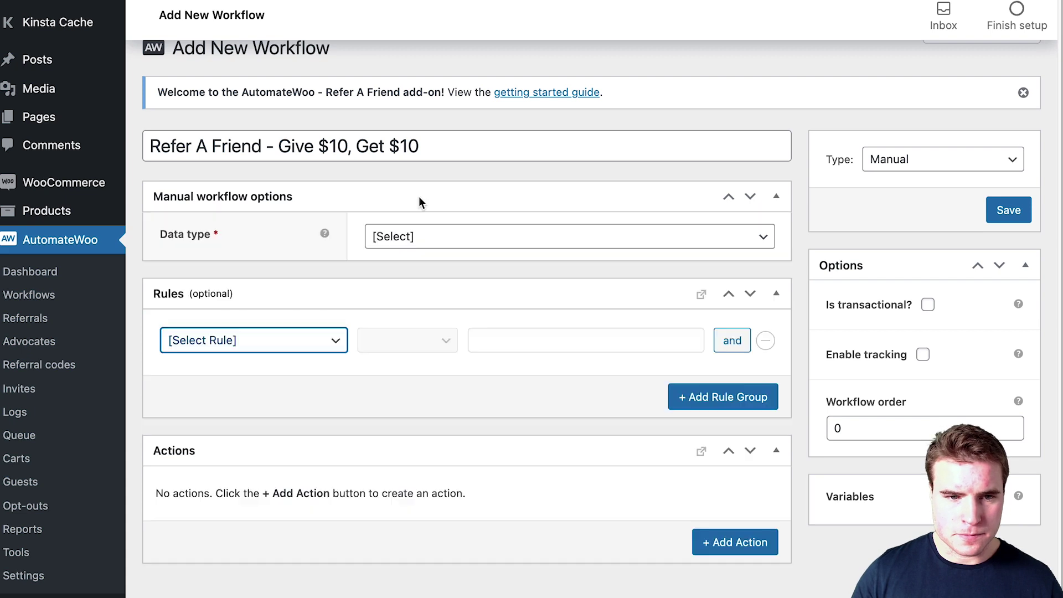
{"action": "left_click", "coordinate": [445, 245]}
{"action": "left_click", "coordinate": [494, 272]}
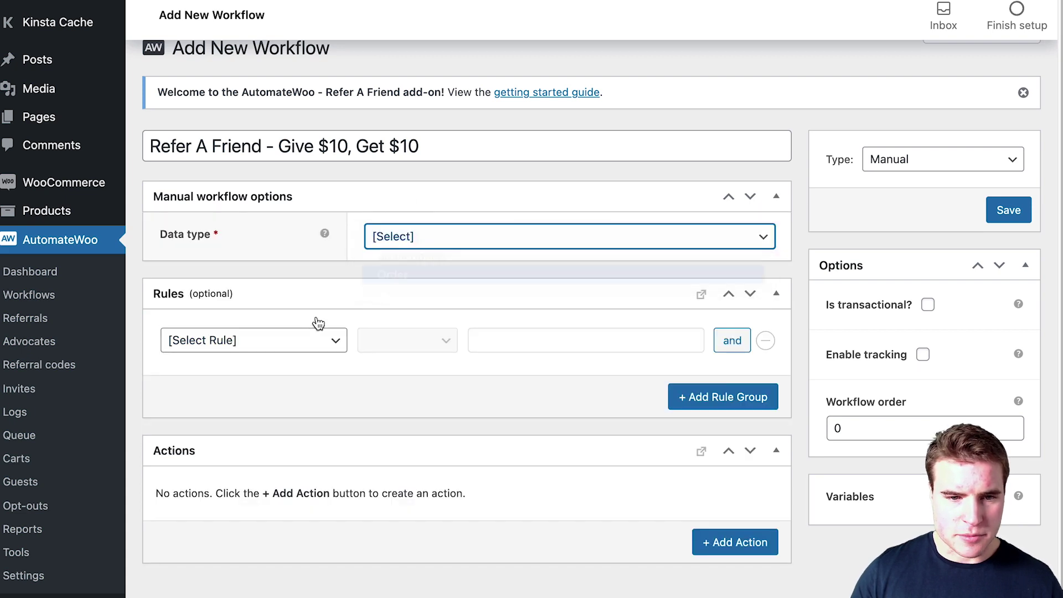
Step: Add the rule Customer - Order Count is greater than 0
{"action": "left_click", "coordinate": [686, 390]}
{"action": "left_click", "coordinate": [290, 339]}
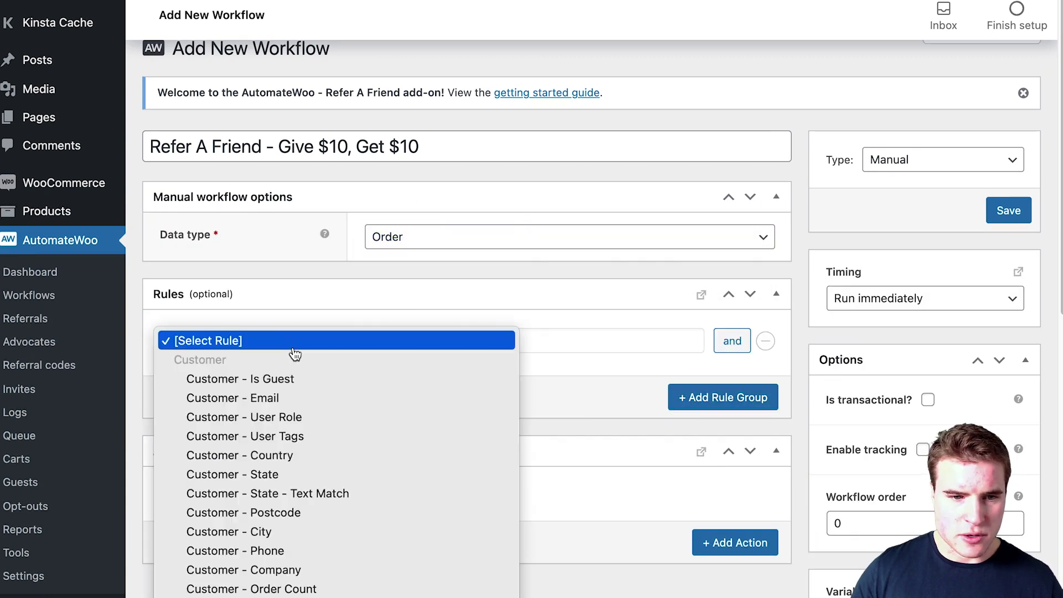
{"action": "scroll", "coordinate": [309, 222], "scroll_direction": "down", "scroll_amount": 5}
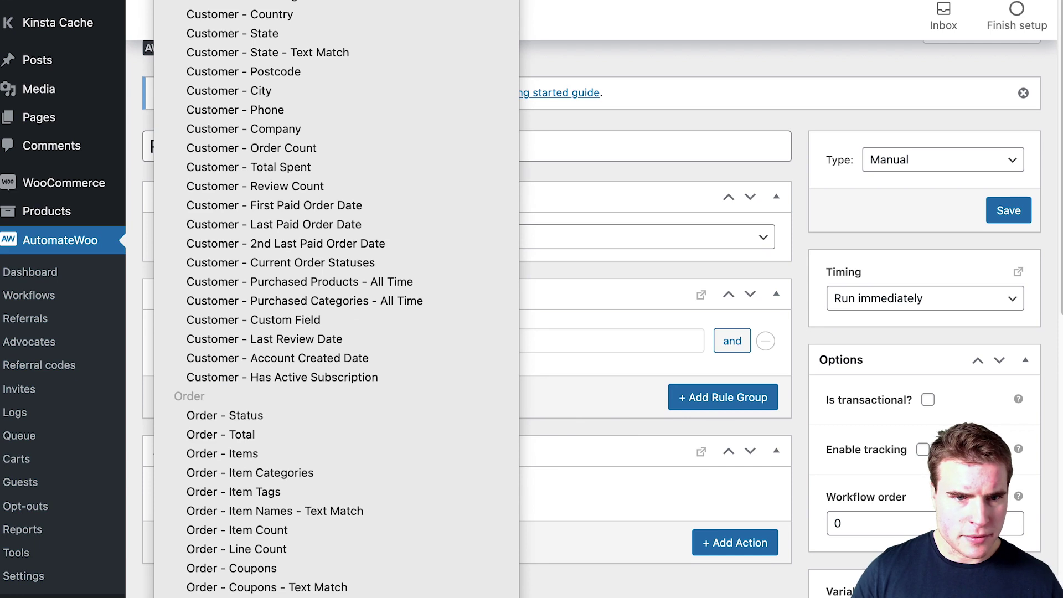
{"action": "left_click", "coordinate": [338, 151]}
{"action": "left_click", "coordinate": [517, 348]}
{"action": "left_click", "coordinate": [410, 340]}
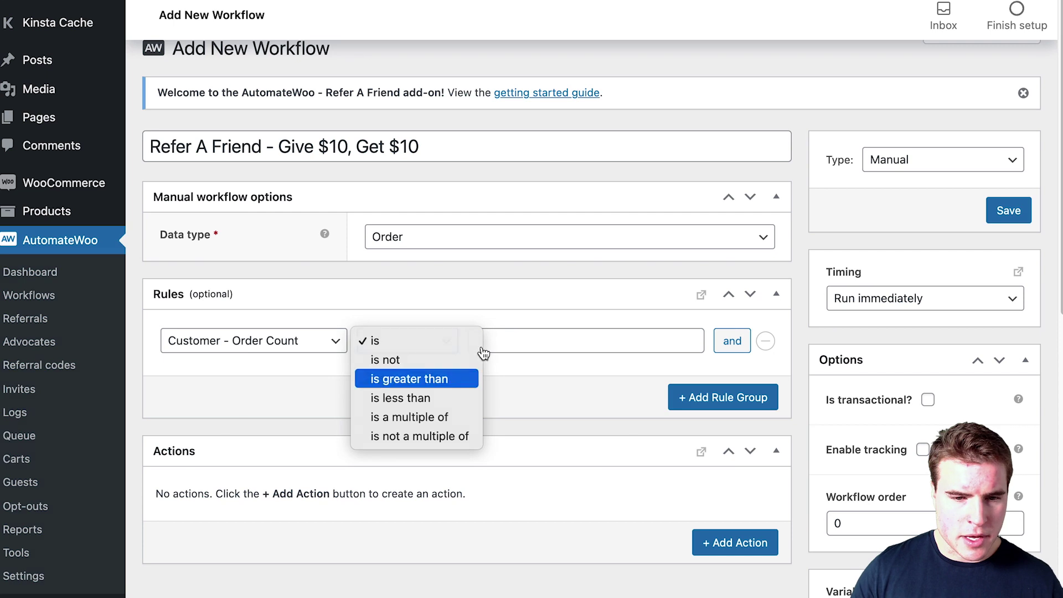
{"action": "left_click", "coordinate": [437, 374]}
{"action": "type", "text": "0"}
{"action": "scroll", "coordinate": [487, 349], "scroll_direction": "down", "scroll_amount": 1}
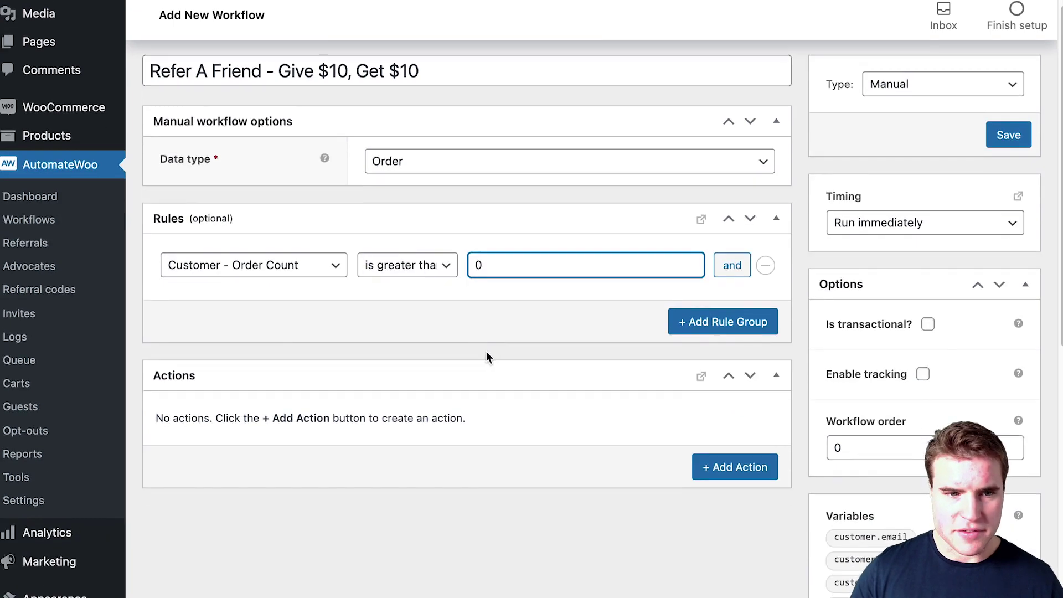
{"action": "scroll", "coordinate": [484, 350], "scroll_direction": "up", "scroll_amount": 2}
{"action": "scroll", "coordinate": [688, 533], "scroll_direction": "down", "scroll_amount": 1}
Step: Add a Send Email action addressed to {{ customer.email }}
{"action": "left_click", "coordinate": [695, 536]}
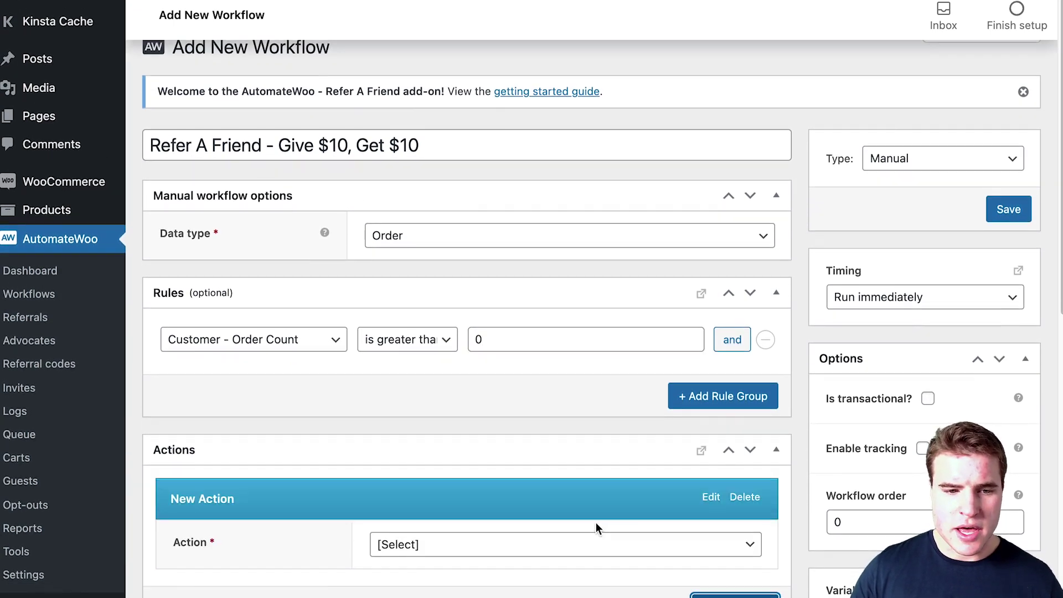
{"action": "scroll", "coordinate": [553, 512], "scroll_direction": "down", "scroll_amount": 2}
{"action": "left_click", "coordinate": [528, 483]}
{"action": "left_click", "coordinate": [409, 510]}
{"action": "scroll", "coordinate": [443, 531], "scroll_direction": "down", "scroll_amount": 1}
{"action": "scroll", "coordinate": [413, 453], "scroll_direction": "down", "scroll_amount": 5}
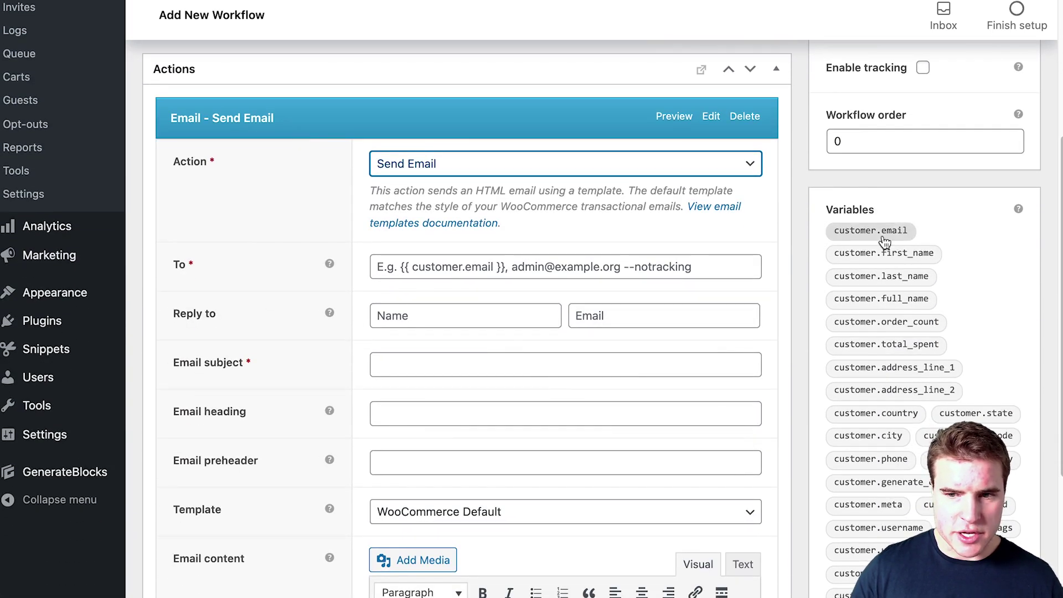
{"action": "left_click", "coordinate": [884, 233]}
{"action": "left_click", "coordinate": [600, 468]}
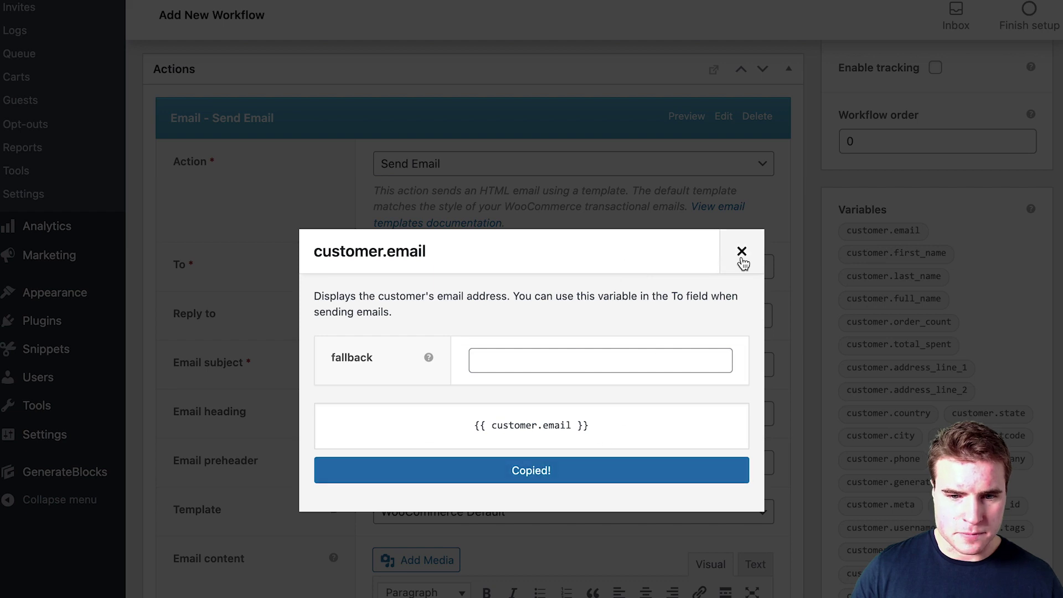
{"action": "left_click", "coordinate": [742, 252]}
{"action": "left_click", "coordinate": [475, 268]}
{"action": "key", "text": "ctrl+v"}
Step: Set the email subject 'Give $10, Get $10' and heading 'Share Charlie's Coffee with your friends!'
{"action": "left_click", "coordinate": [449, 360]}
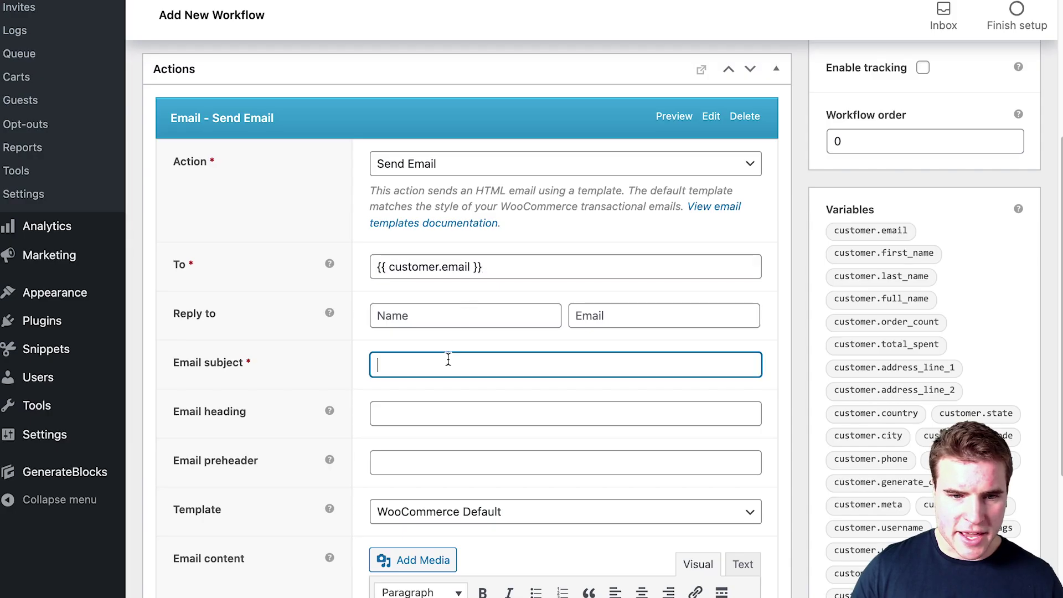
{"action": "type", "text": "$10, ge"}
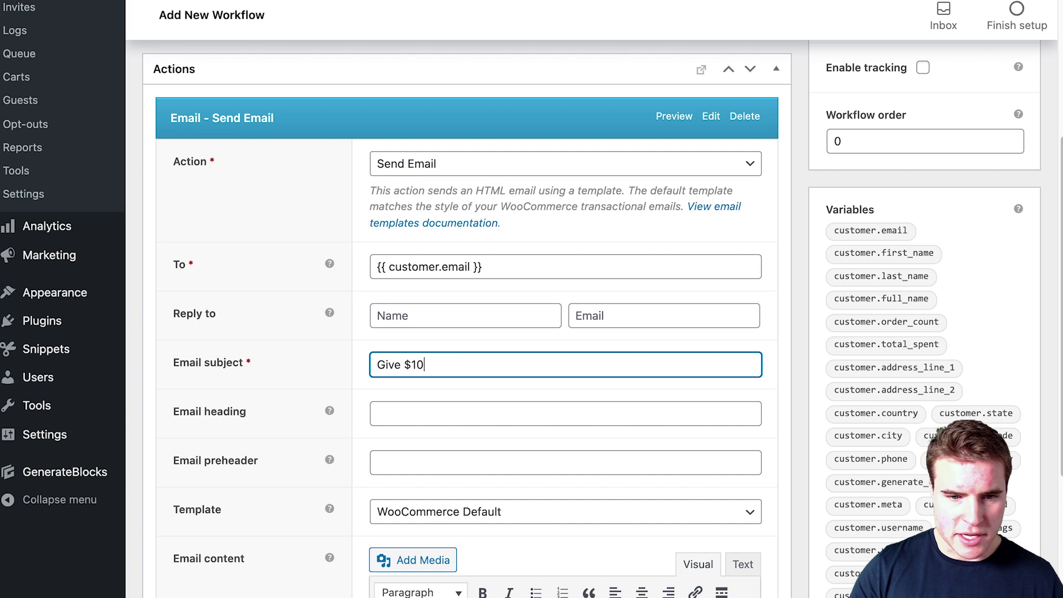
{"action": "key", "text": "BackSpace"}
{"action": "key", "text": "BackSpace"}
{"action": "type", "text": "Get $10"}
{"action": "left_click", "coordinate": [565, 413]}
{"action": "type", "text": "Share Cha"}
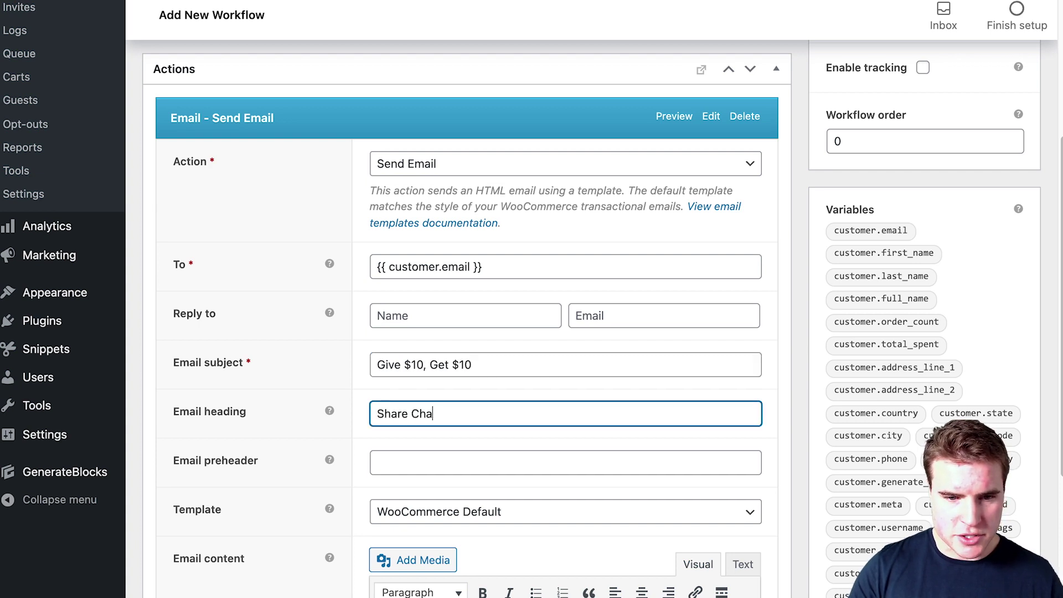
{"action": "type", "text": "rlie's Coffee "}
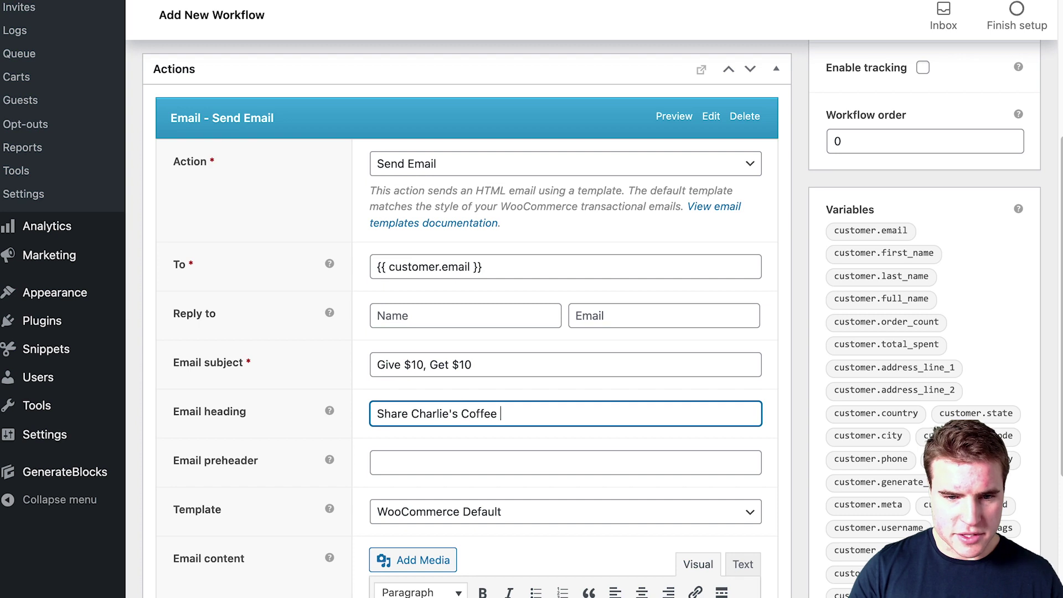
{"action": "type", "text": "with your friends!"}
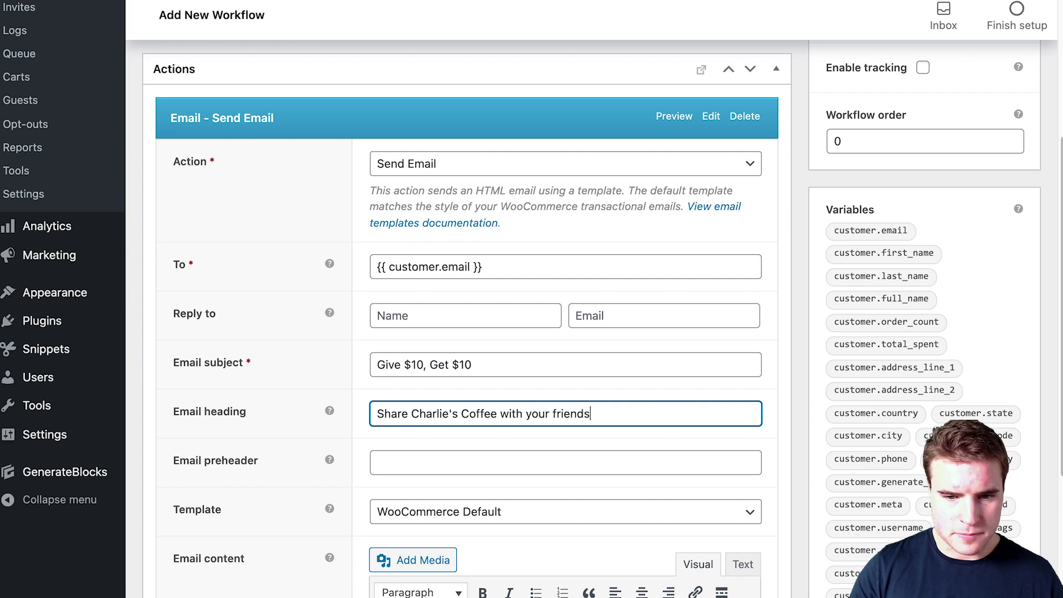
Step: Start the email body with the greeting 'Hey {{ customer.first_name }},'
{"action": "scroll", "coordinate": [459, 469], "scroll_direction": "down", "scroll_amount": 3}
{"action": "left_click", "coordinate": [467, 554]}
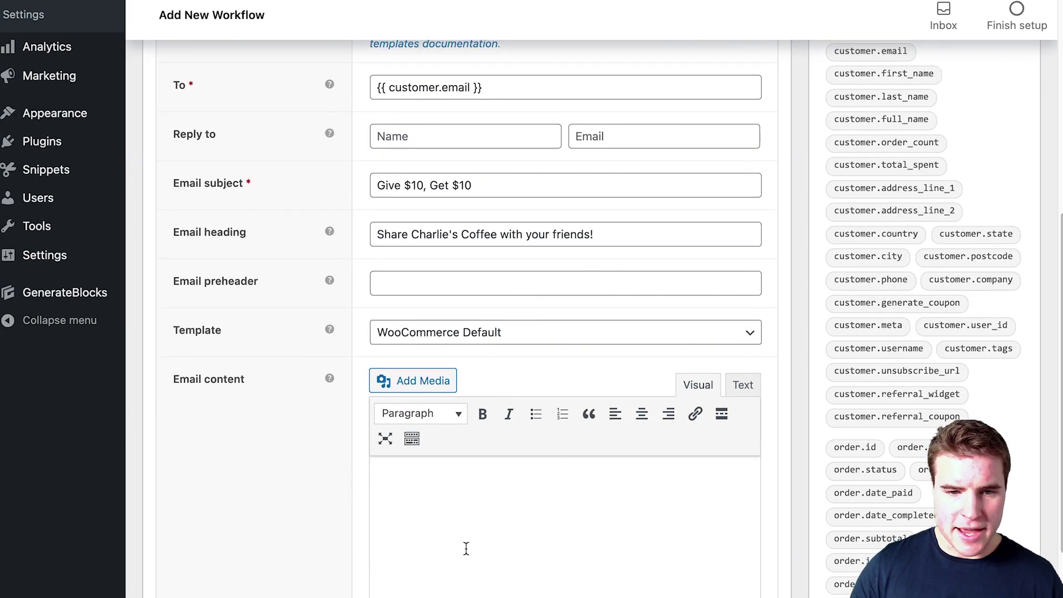
{"action": "scroll", "coordinate": [466, 550], "scroll_direction": "down", "scroll_amount": 1}
{"action": "type", "text": "Hey"}
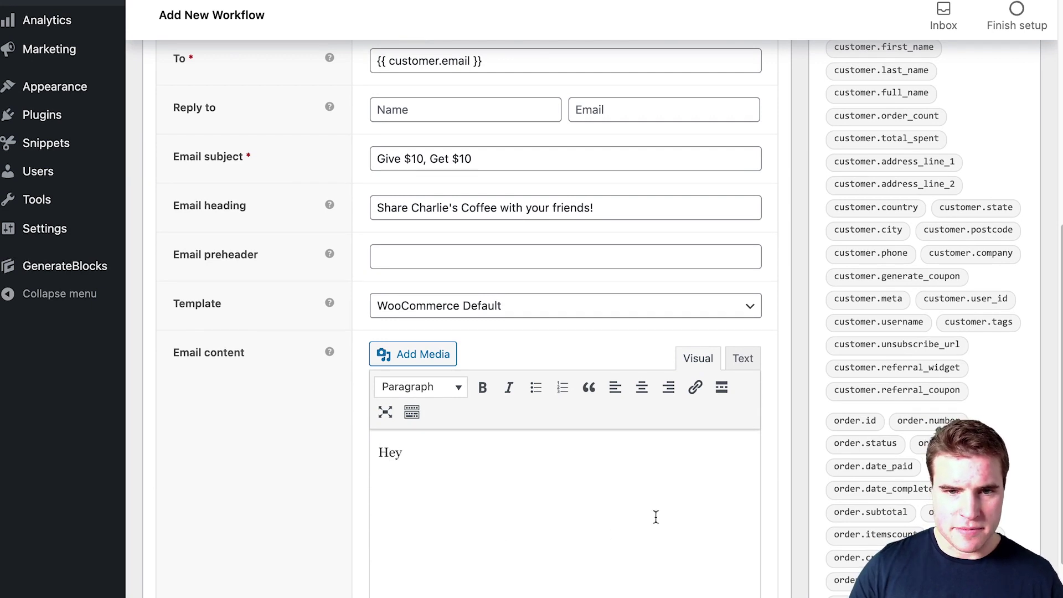
{"action": "scroll", "coordinate": [655, 516], "scroll_direction": "up", "scroll_amount": 4}
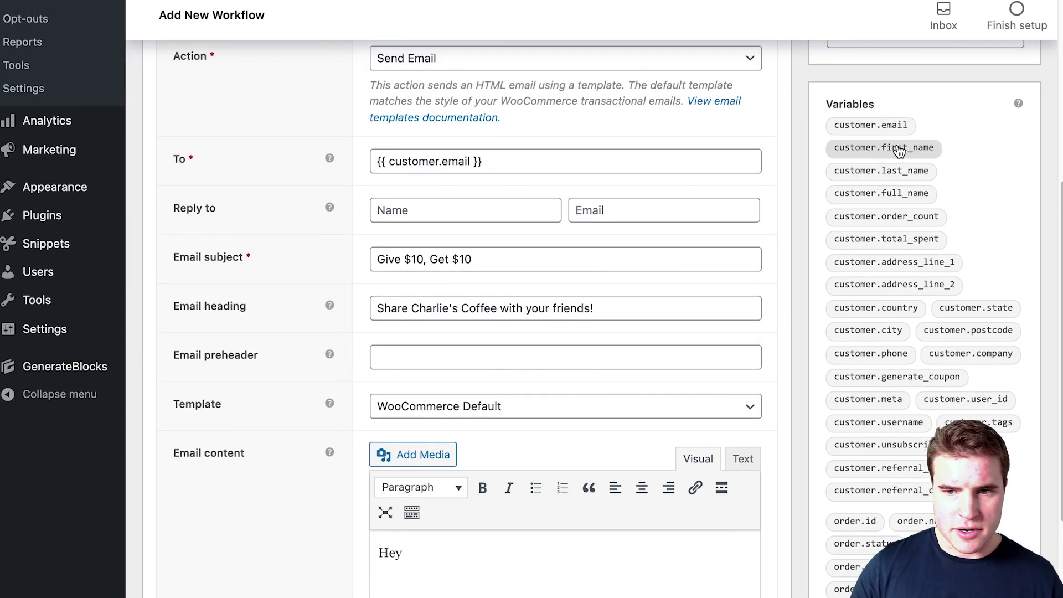
{"action": "left_click", "coordinate": [880, 146]}
{"action": "left_click", "coordinate": [572, 470]}
{"action": "left_click", "coordinate": [728, 280]}
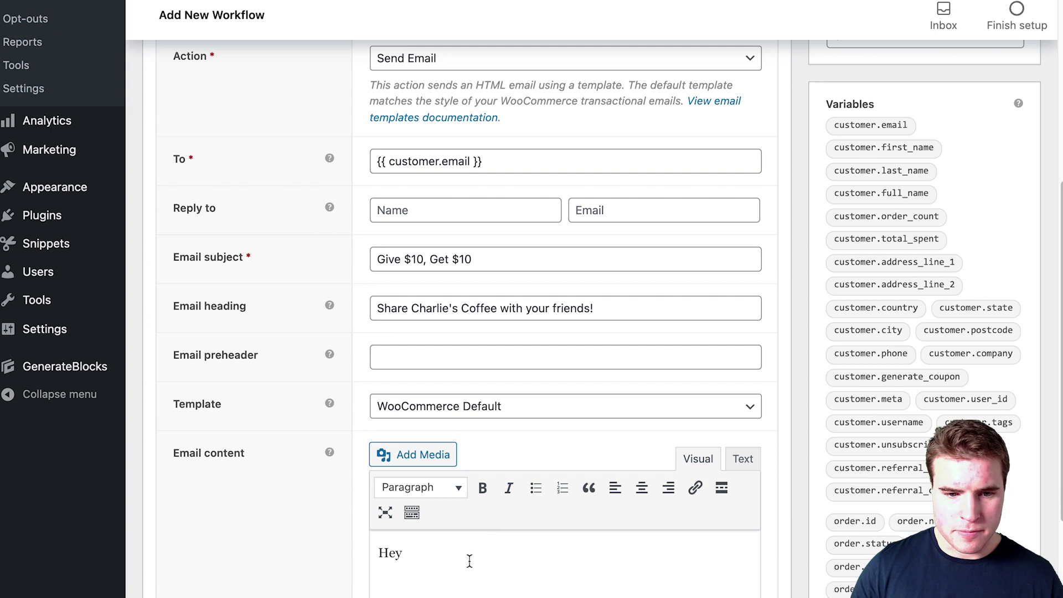
{"action": "left_click", "coordinate": [467, 559]}
{"action": "scroll", "coordinate": [470, 499], "scroll_direction": "down", "scroll_amount": 5}
{"action": "type", "text": "{{ customer.first_name }}"}
{"action": "type", "text": ","}
{"action": "key", "text": "Return"}
{"action": "key", "text": "Return"}
{"action": "key", "text": "BackSpace"}
Step: Add the referral program question and 'Give your friend $10 and get $10 yourself! Talk about a win-win!'
{"action": "type", "text": "Did you know we have a referr"}
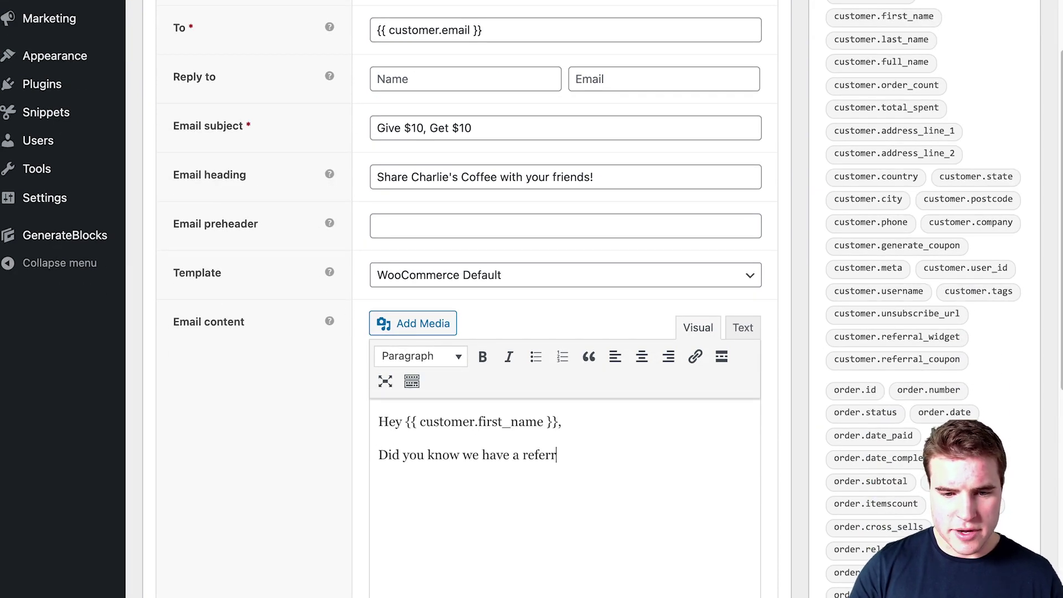
{"action": "key", "text": "BackSpace"}
{"action": "type", "text": "a fir"}
{"action": "type", "text": "end program?"}
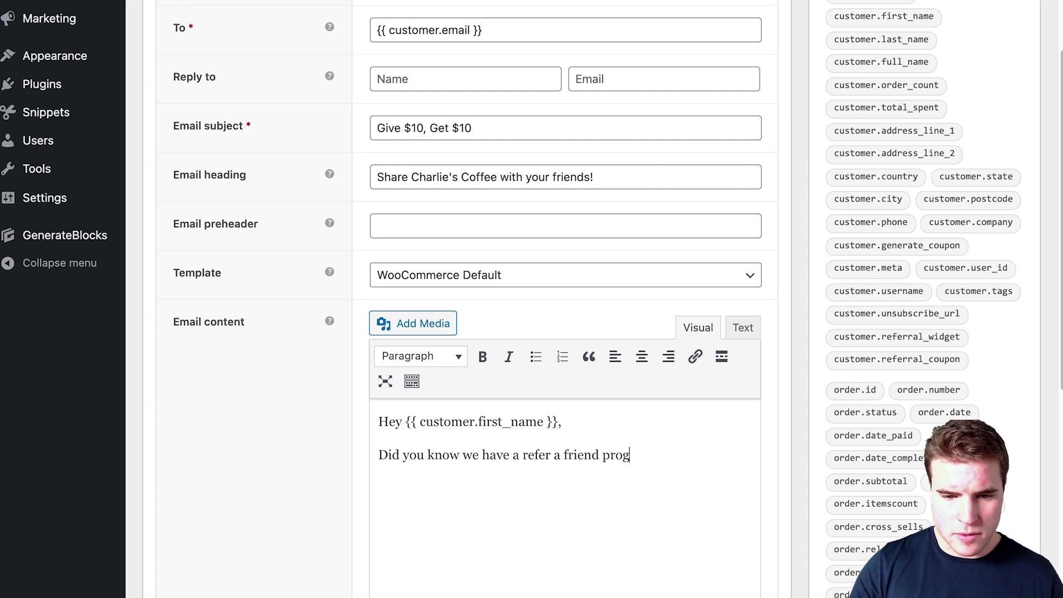
{"action": "key", "text": "Return"}
{"action": "type", "text": "Simply refer a friend"}
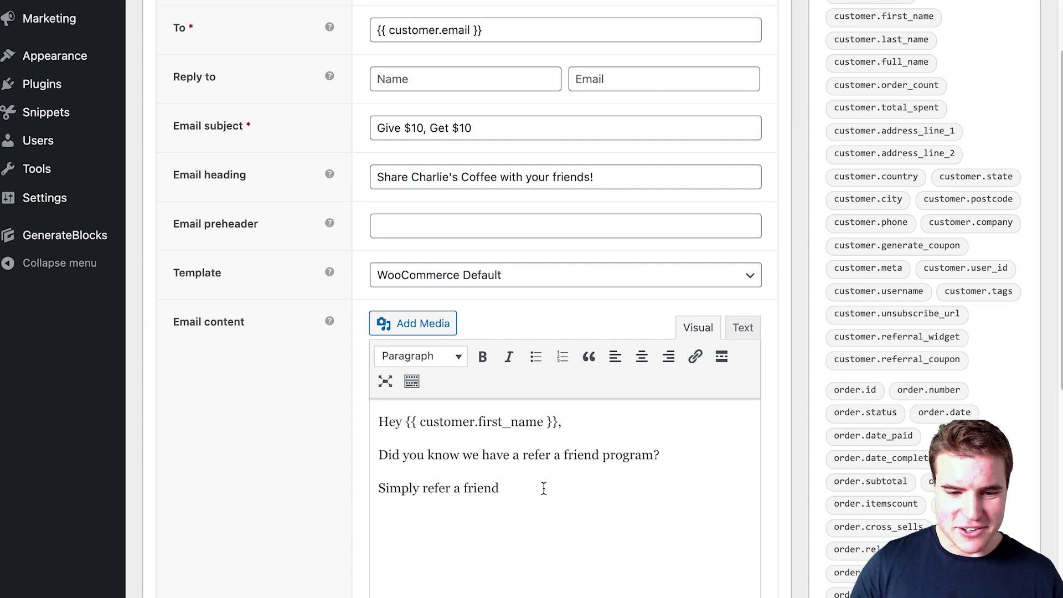
{"action": "left_click_drag", "start_coordinate": [543, 488], "coordinate": [358, 491]}
{"action": "type", "text": "Give you"}
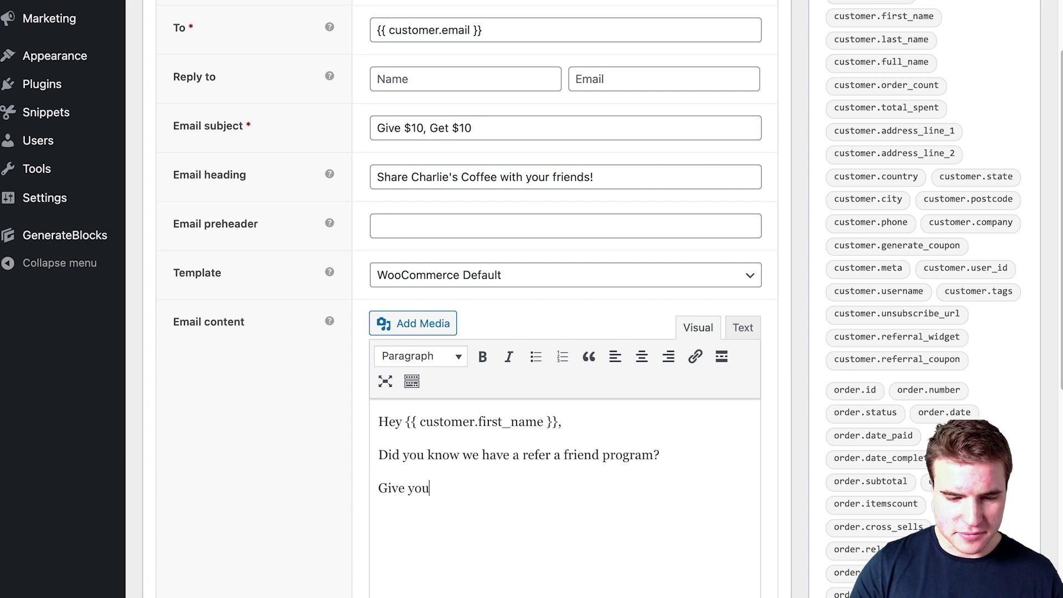
{"action": "type", "text": "r friend $10 and get $"}
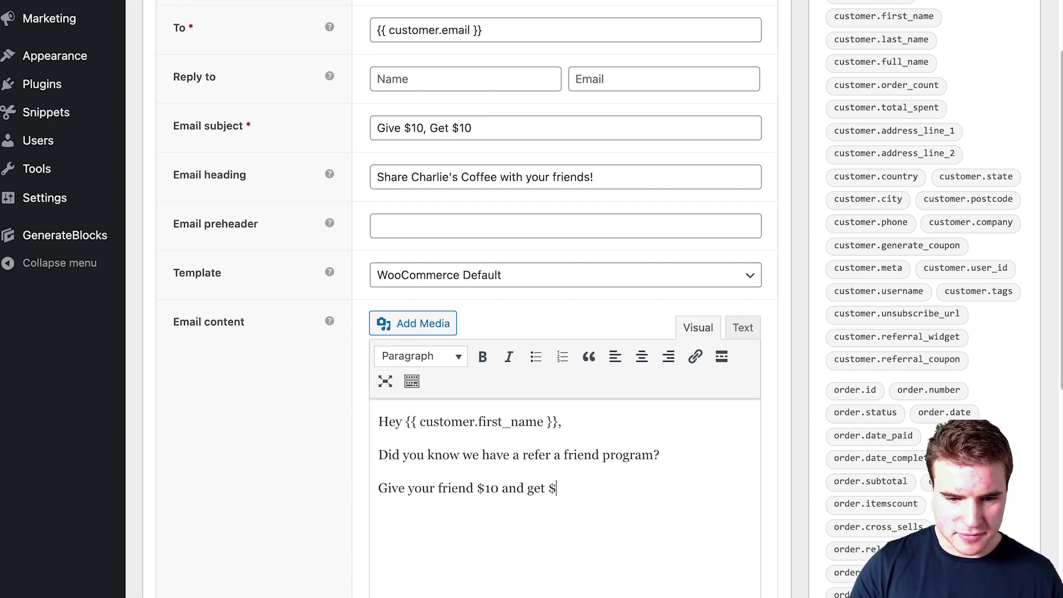
{"action": "type", "text": "10 yoursel"}
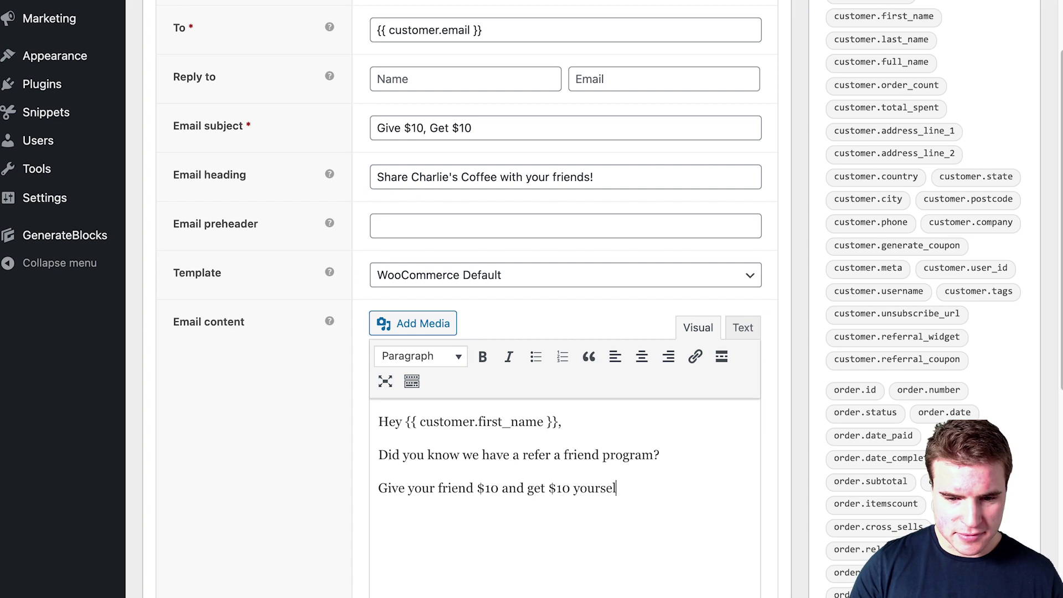
{"action": "type", "text": "f! Talk ab"}
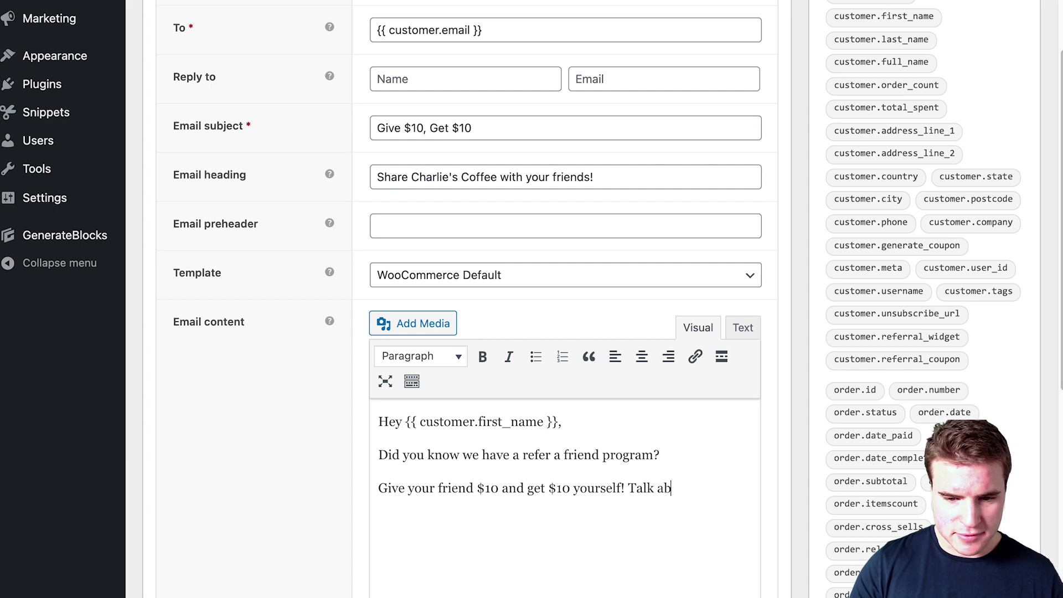
{"action": "type", "text": "out a win-win!"}
{"action": "key", "text": "Return"}
{"action": "key", "text": "Return"}
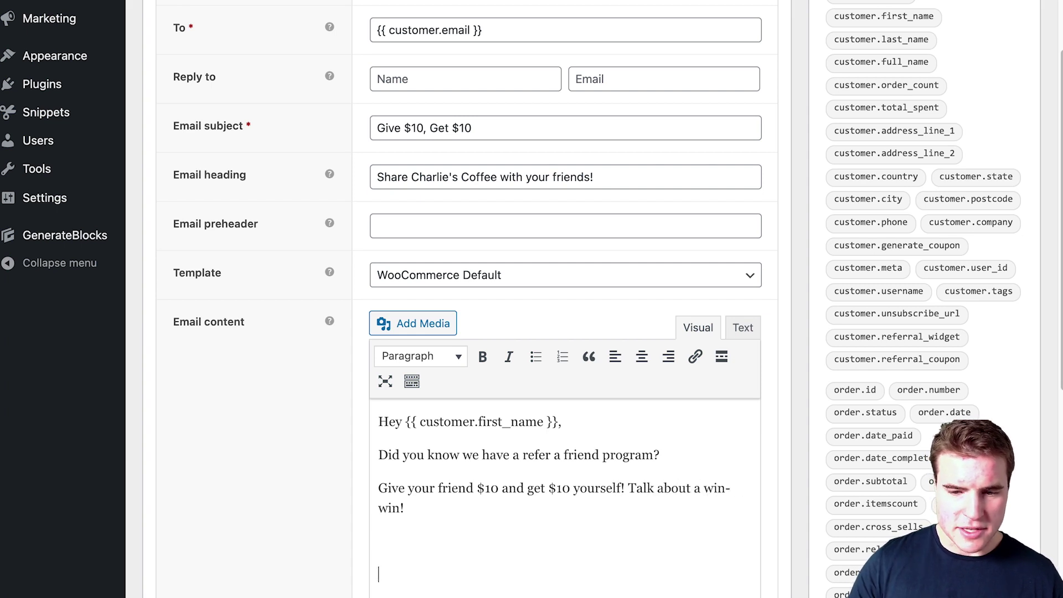
Step: Insert the {{ customer.referral_widget }} variable followed by 'today!'
{"action": "scroll", "coordinate": [981, 361], "scroll_direction": "down", "scroll_amount": 5}
{"action": "scroll", "coordinate": [980, 363], "scroll_direction": "down", "scroll_amount": 3}
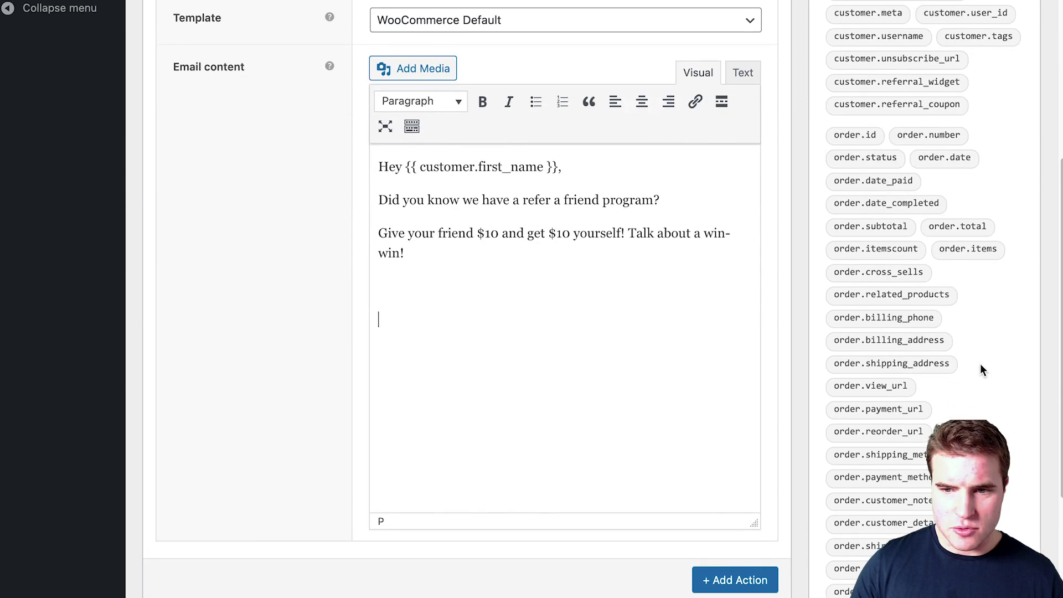
{"action": "left_click_drag", "start_coordinate": [972, 82], "coordinate": [838, 88]}
{"action": "left_click", "coordinate": [612, 335]}
{"action": "left_click", "coordinate": [740, 129]}
{"action": "left_click", "coordinate": [521, 265]}
{"action": "key", "text": "Return"}
{"action": "key", "text": "ctrl+v"}
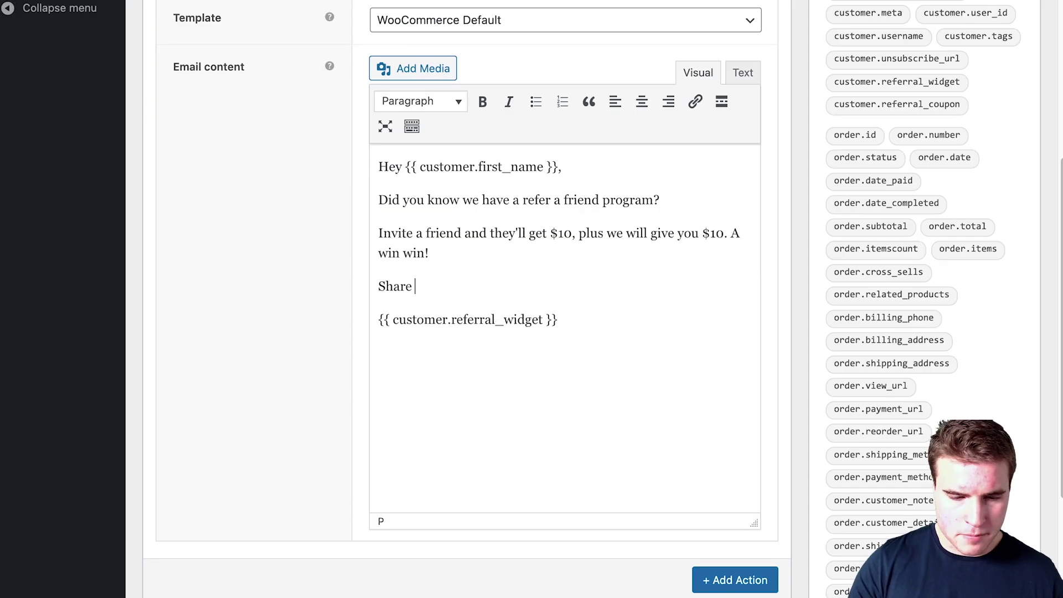
{"action": "type", "text": "today!"}
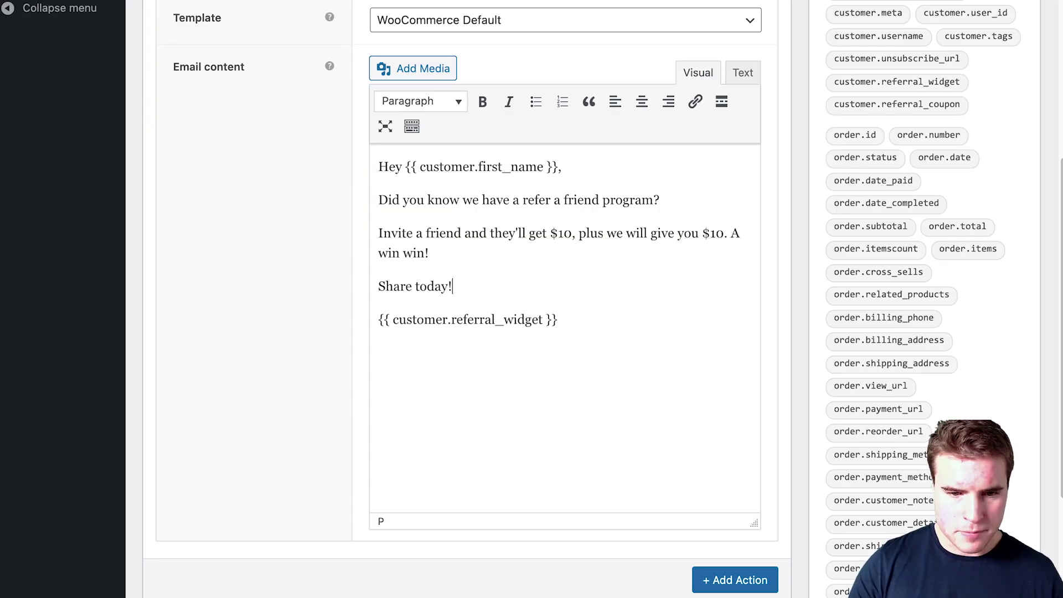
Step: Sign off with 'Your friends from Charlie's Coffee' and save the workflow
{"action": "left_click", "coordinate": [550, 347]}
{"action": "key", "text": "Return"}
{"action": "key", "text": "Return"}
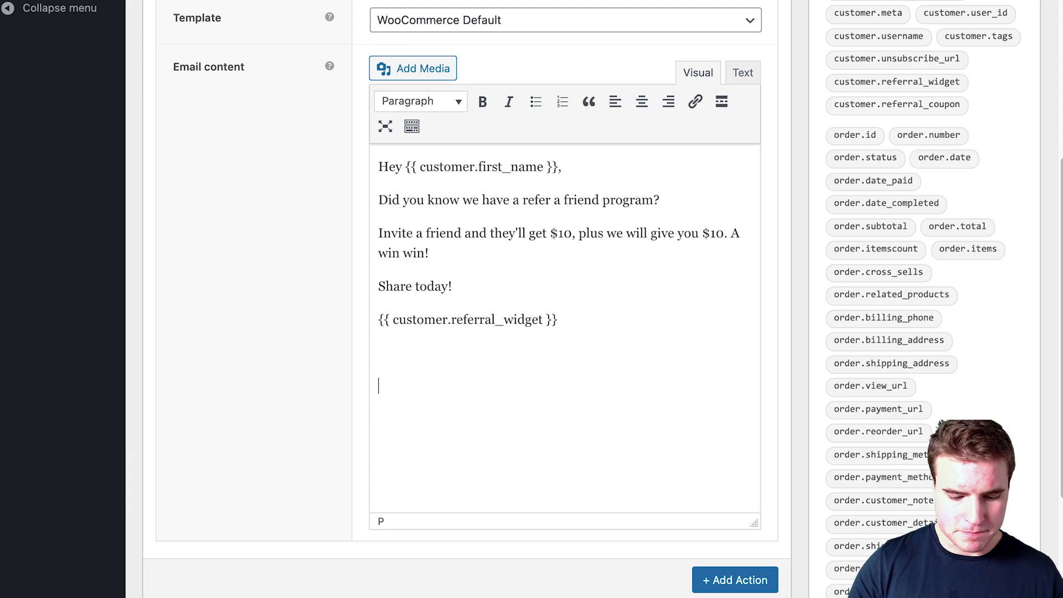
{"action": "type", "text": "Your friends from "}
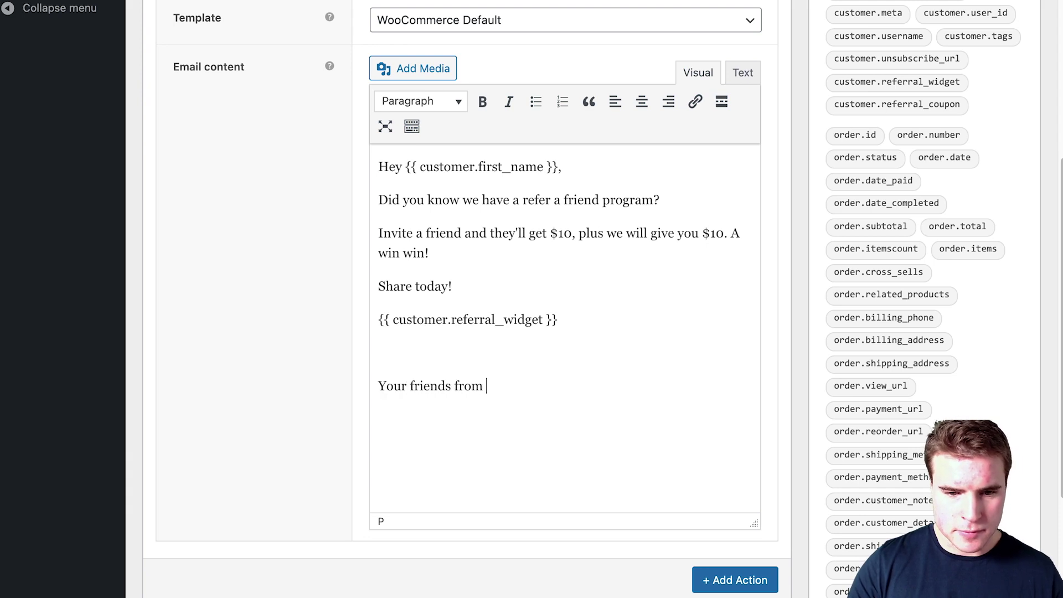
{"action": "type", "text": "Charlie's Coffee"}
{"action": "scroll", "coordinate": [689, 257], "scroll_direction": "up", "scroll_amount": 10}
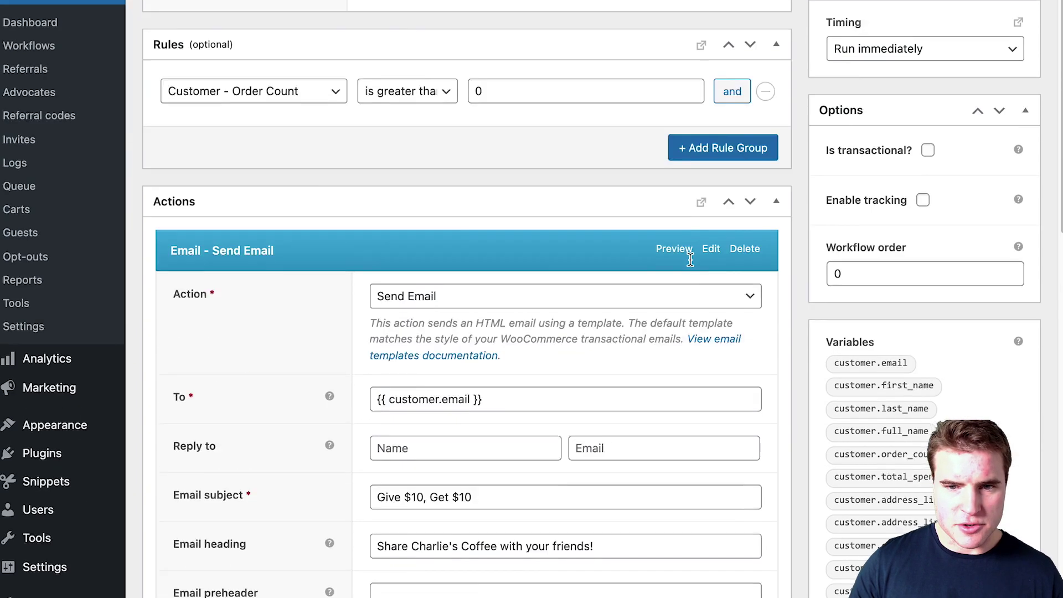
{"action": "scroll", "coordinate": [690, 260], "scroll_direction": "up", "scroll_amount": 3}
{"action": "left_click", "coordinate": [1005, 100]}
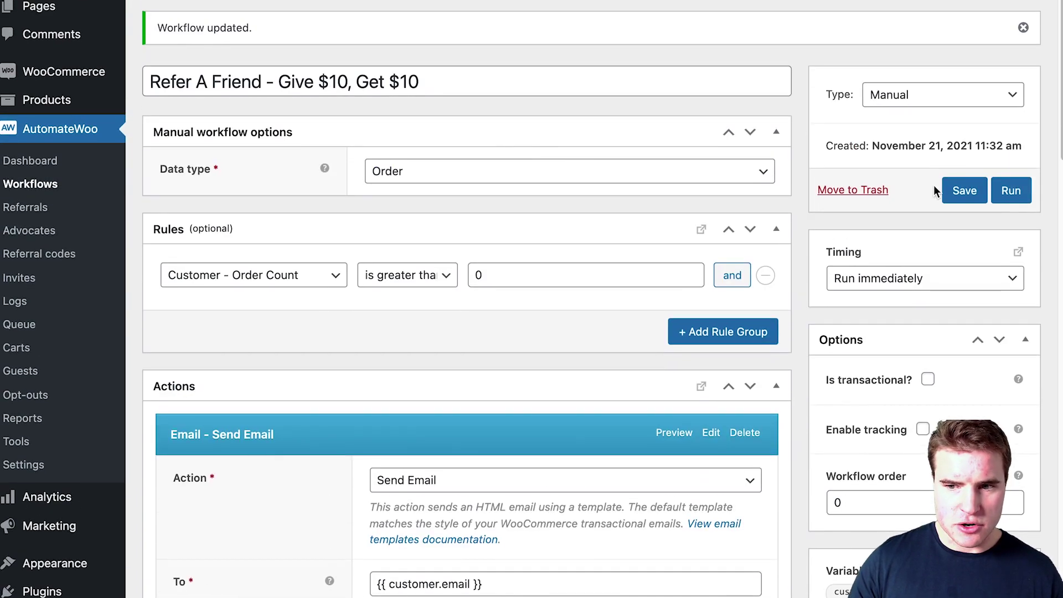
Step: Run the workflow manually for all 12 matching orders and view them in the queue
{"action": "left_click", "coordinate": [1009, 191]}
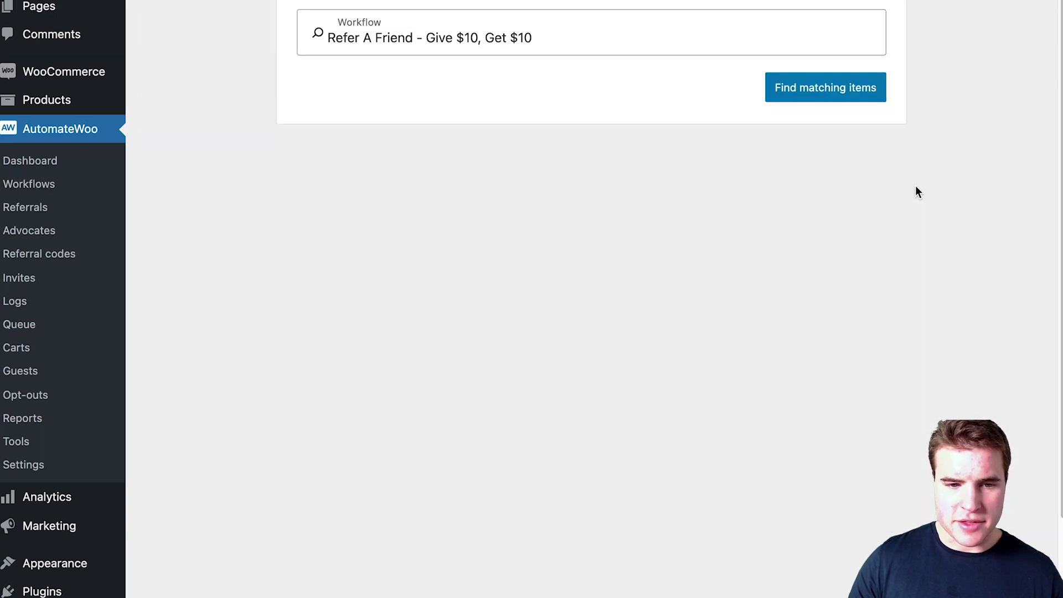
{"action": "left_click", "coordinate": [835, 95]}
{"action": "scroll", "coordinate": [564, 150], "scroll_direction": "down", "scroll_amount": 4}
{"action": "scroll", "coordinate": [591, 158], "scroll_direction": "up", "scroll_amount": 4}
{"action": "scroll", "coordinate": [592, 159], "scroll_direction": "up", "scroll_amount": 1}
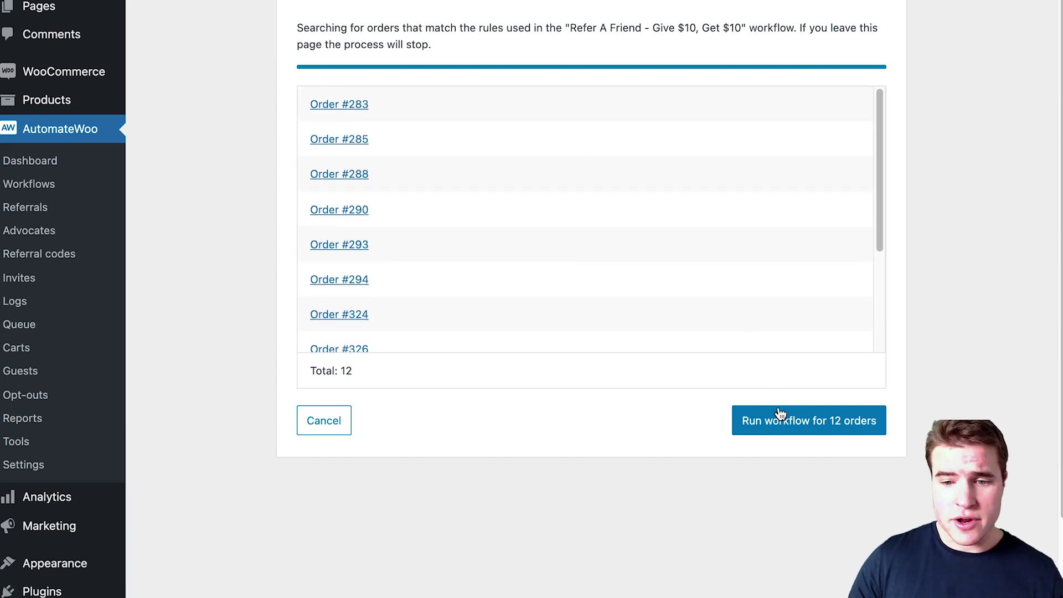
{"action": "left_click", "coordinate": [782, 425]}
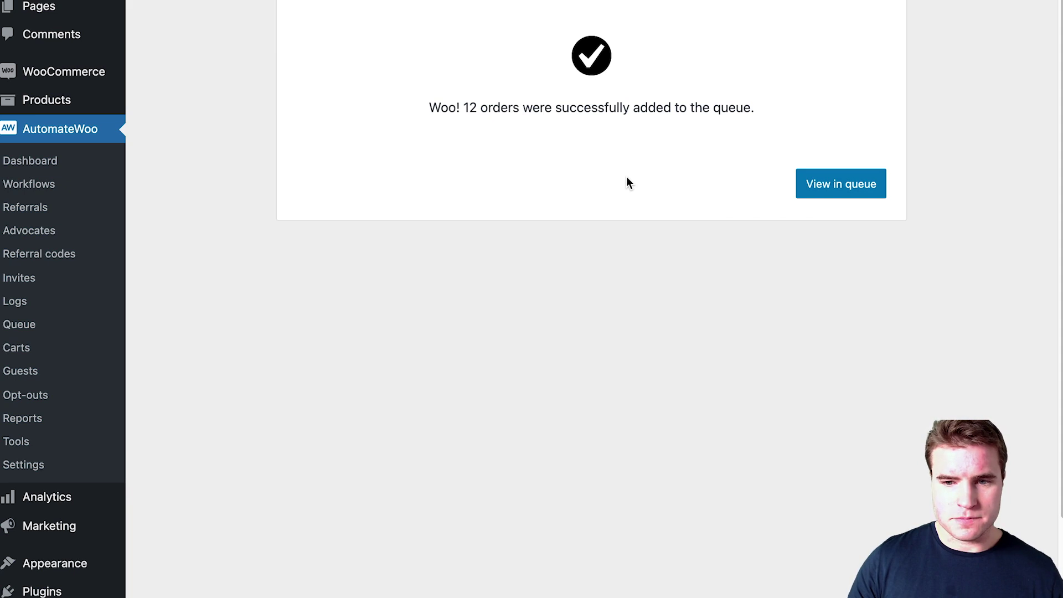
{"action": "left_click", "coordinate": [835, 186]}
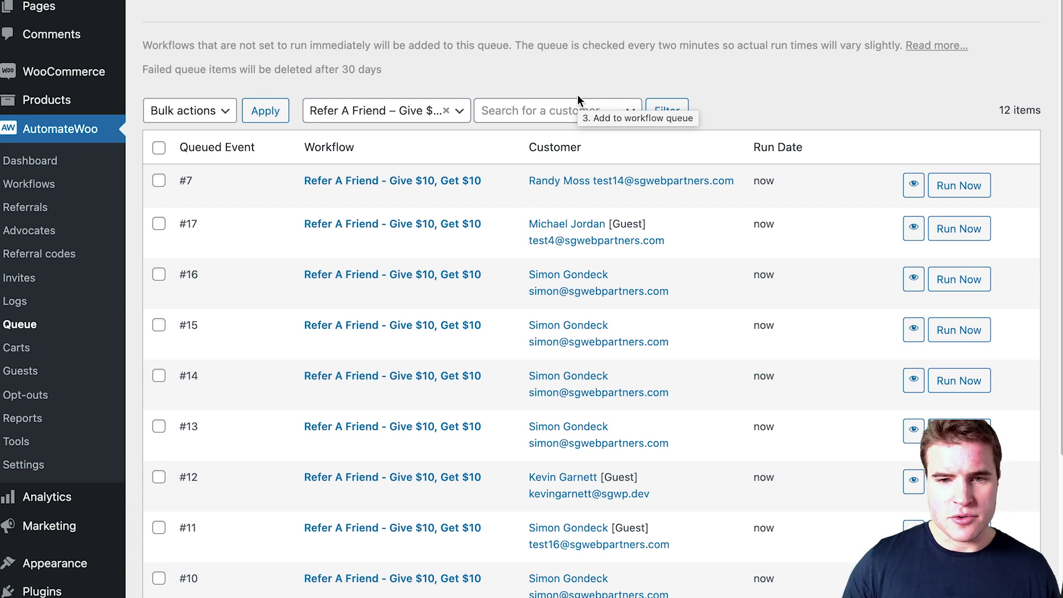
Step: Highlight the queue note saying it is checked every two minutes
{"action": "left_click_drag", "start_coordinate": [719, 45], "coordinate": [654, 41]}
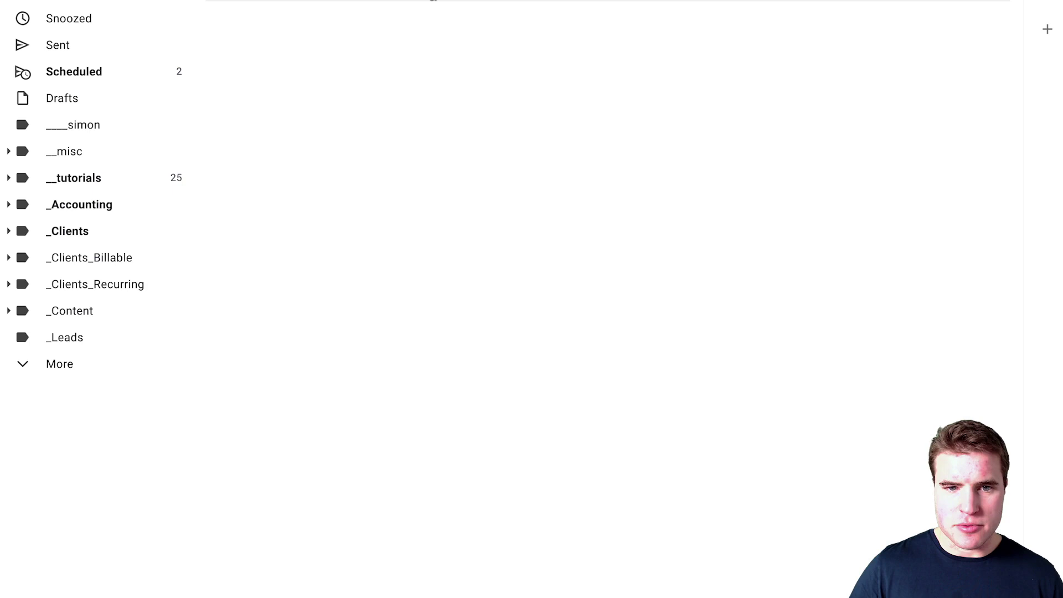
Step: Read through the Charlie's Coffee referral email and follow its Share via Email link
{"action": "scroll", "coordinate": [488, 131], "scroll_direction": "down", "scroll_amount": 2}
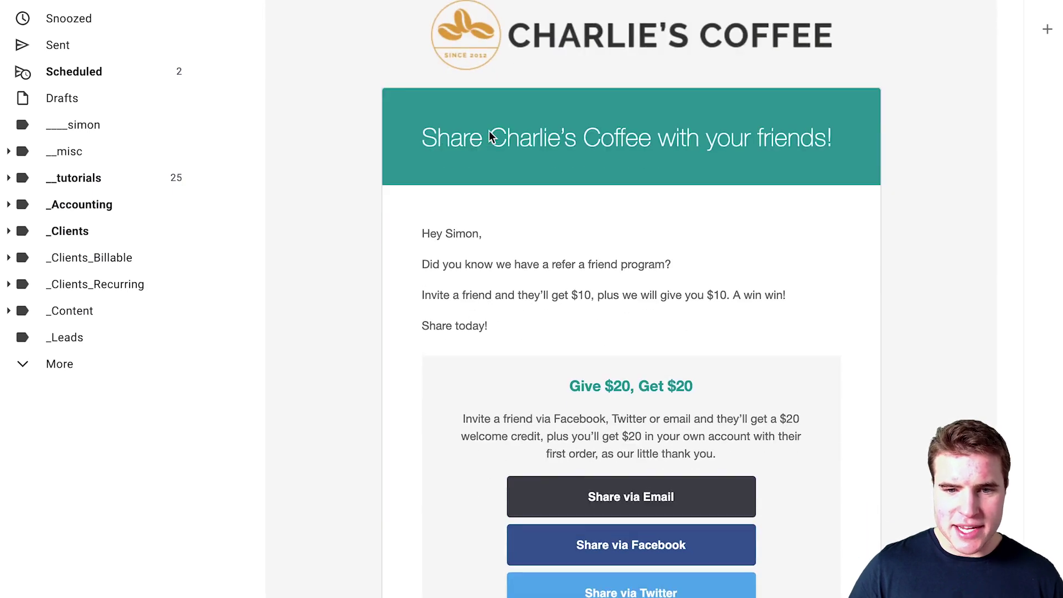
{"action": "scroll", "coordinate": [489, 133], "scroll_direction": "down", "scroll_amount": 1}
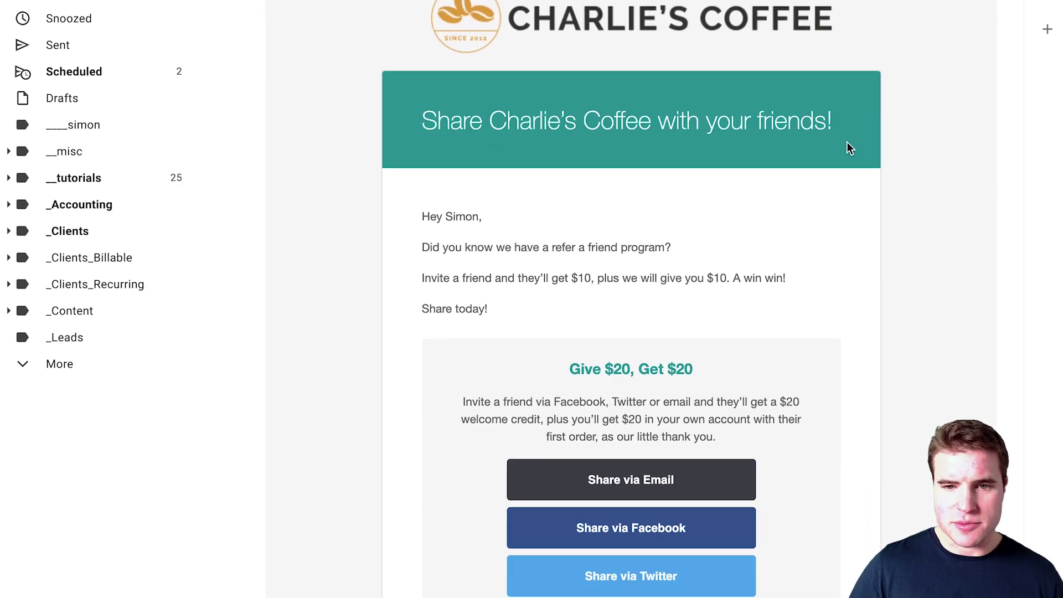
{"action": "scroll", "coordinate": [828, 127], "scroll_direction": "up", "scroll_amount": 2}
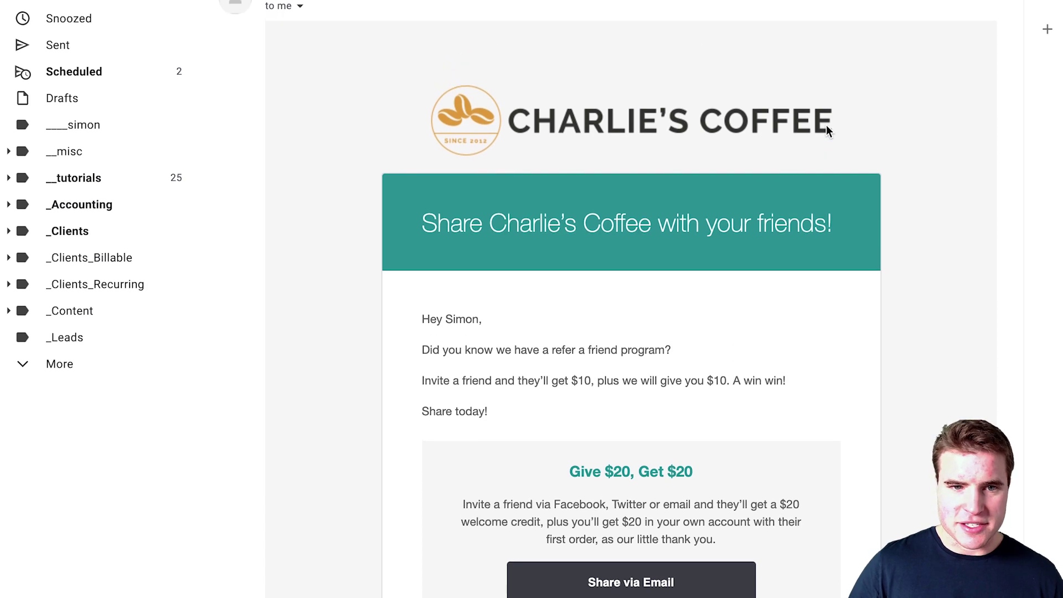
{"action": "scroll", "coordinate": [619, 84], "scroll_direction": "down", "scroll_amount": 3}
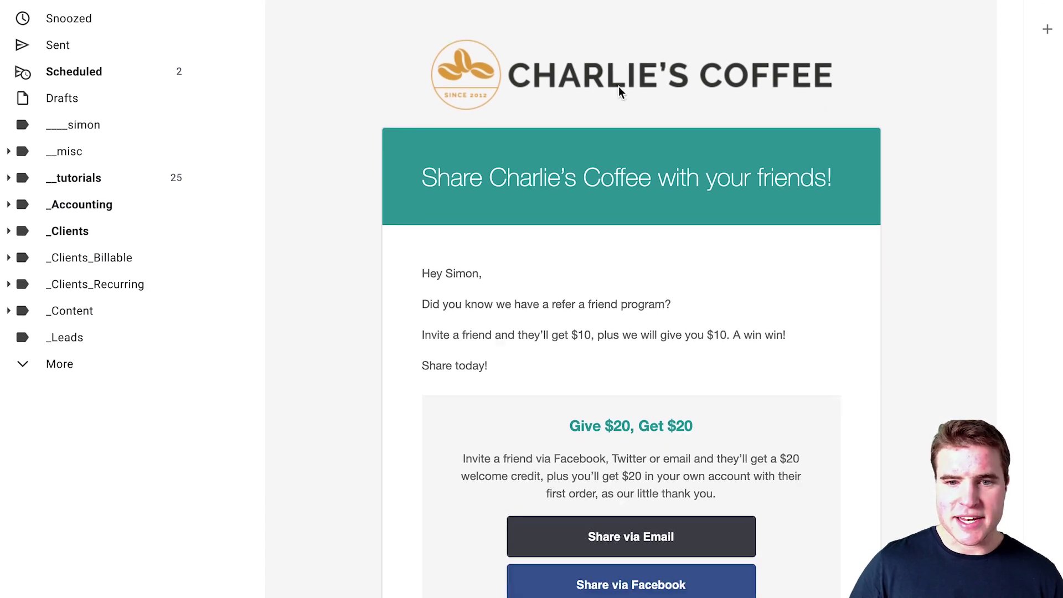
{"action": "left_click_drag", "start_coordinate": [849, 109], "coordinate": [420, 97]}
{"action": "scroll", "coordinate": [643, 127], "scroll_direction": "down", "scroll_amount": 1}
{"action": "scroll", "coordinate": [644, 128], "scroll_direction": "down", "scroll_amount": 1}
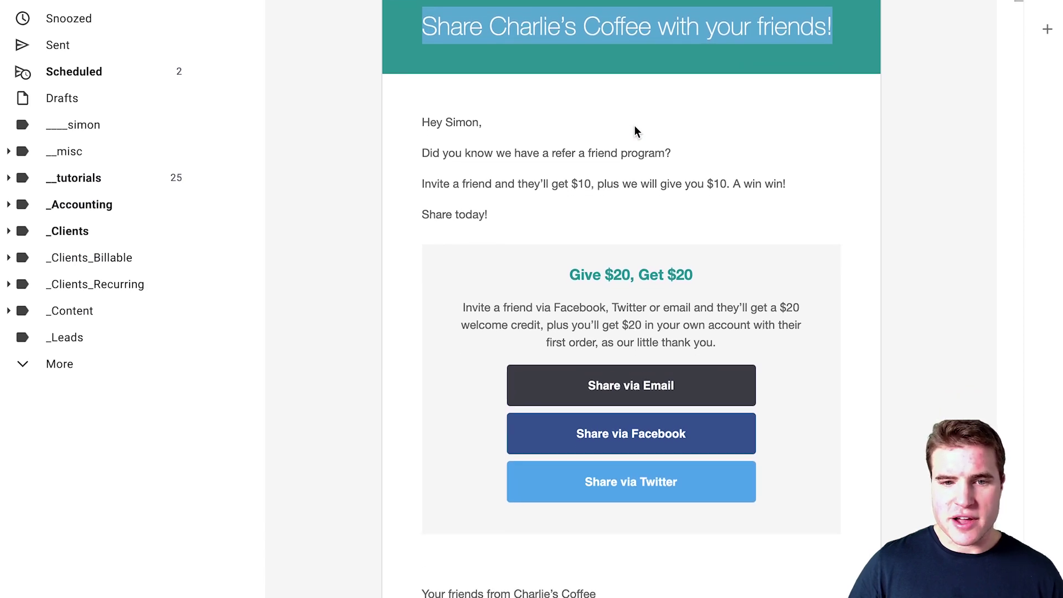
{"action": "left_click", "coordinate": [590, 186]}
{"action": "scroll", "coordinate": [588, 186], "scroll_direction": "down", "scroll_amount": 1}
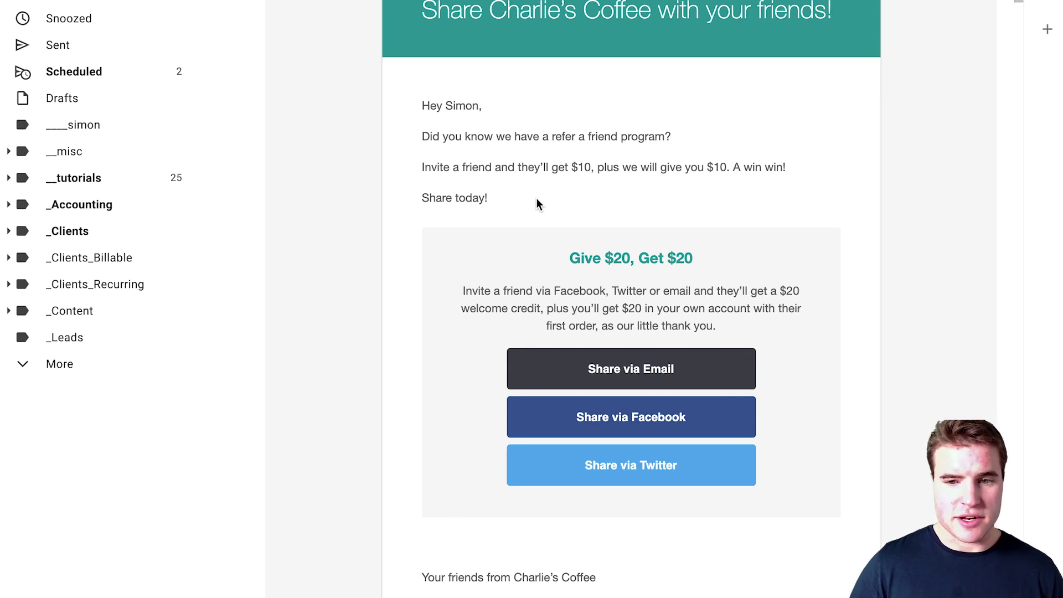
{"action": "scroll", "coordinate": [536, 198], "scroll_direction": "down", "scroll_amount": 1}
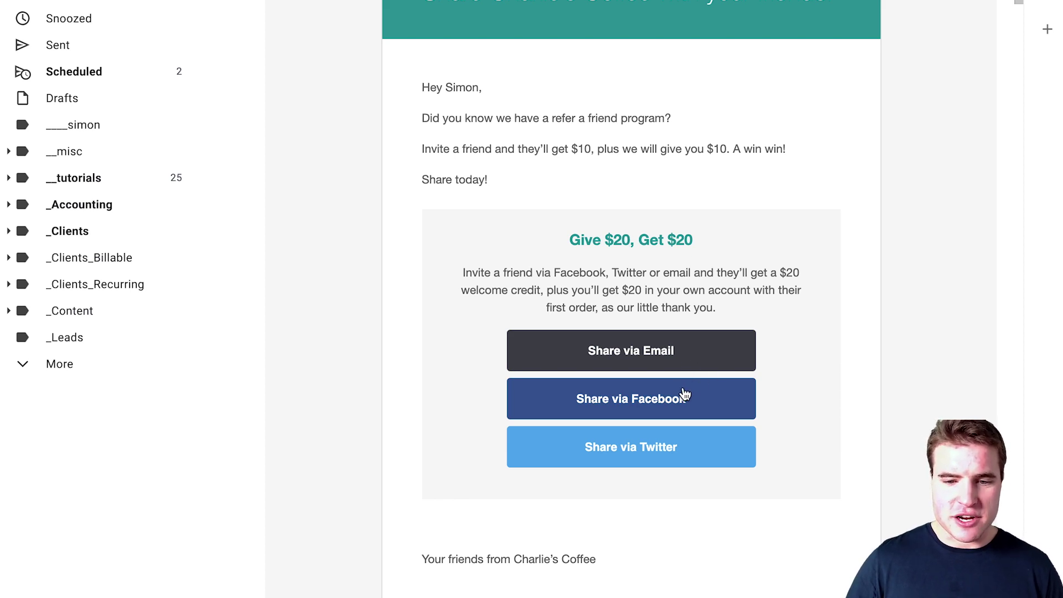
{"action": "left_click", "coordinate": [679, 360]}
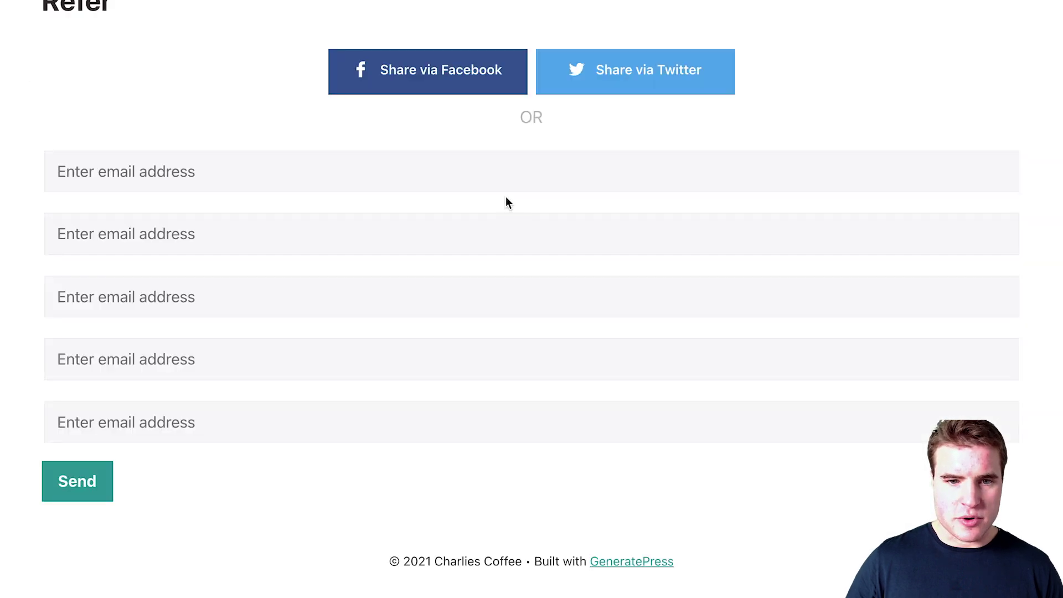